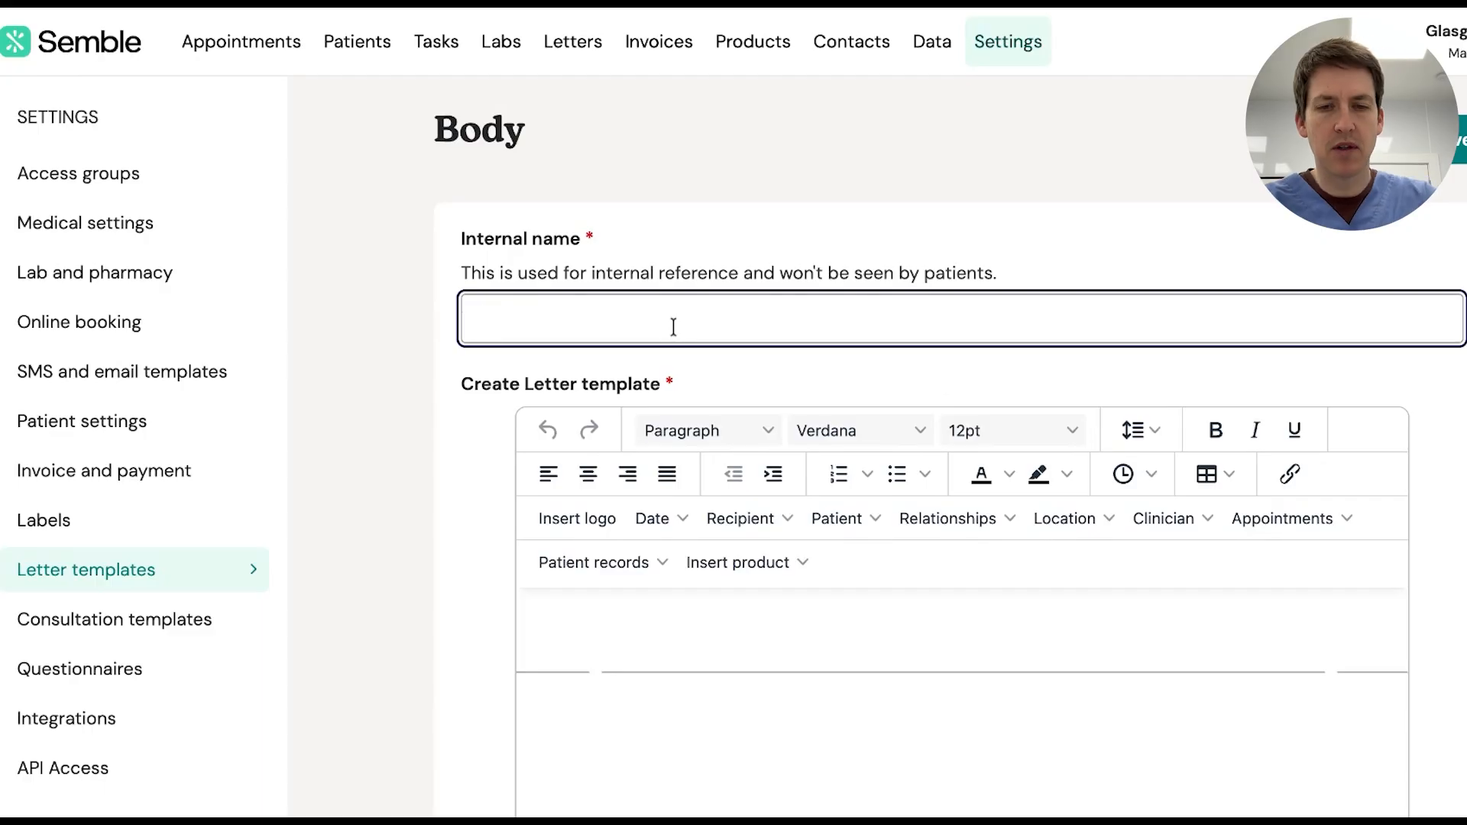
Enter 'Test clinic letter' as the template's internal name and scroll to the letter editor
text(Test clinic letter)
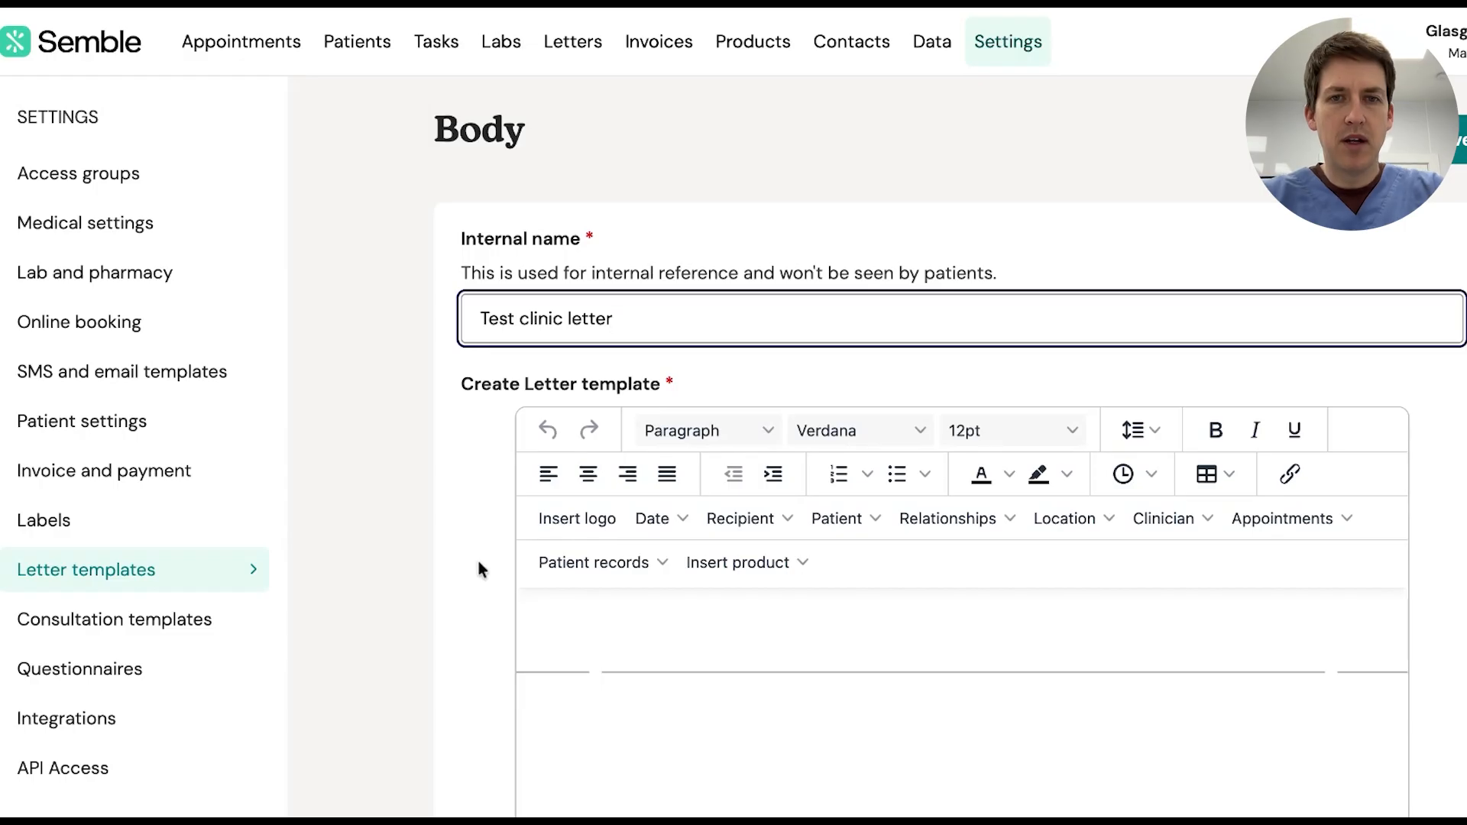
scroll(480, 569, down, 2)
scroll(489, 535, down, 1)
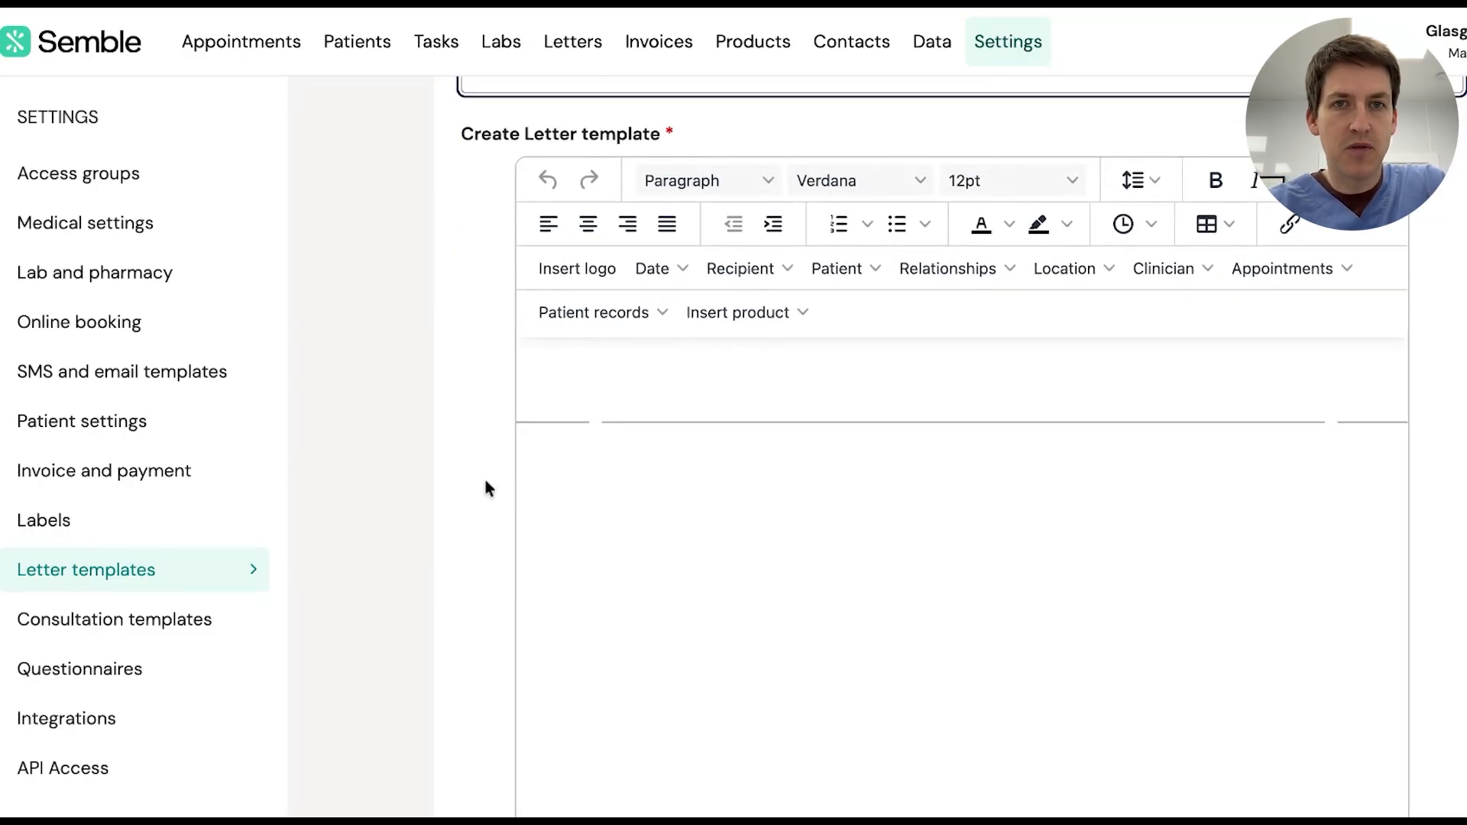
scroll(487, 488, down, 1)
Insert the Glasgow Ear Clinic logo, centre it, and drag its corner to enlarge it
click(768, 367)
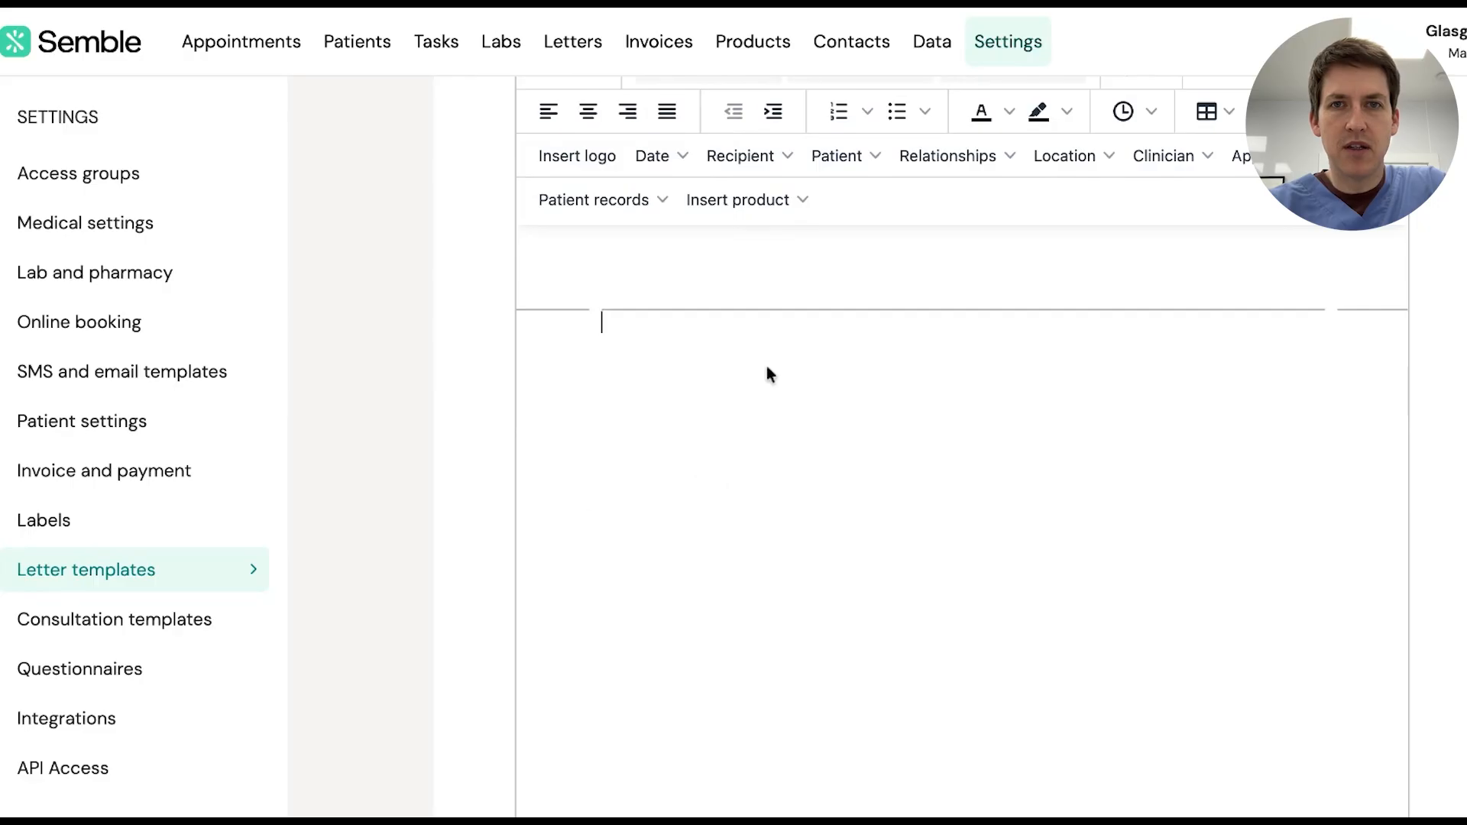
click(594, 163)
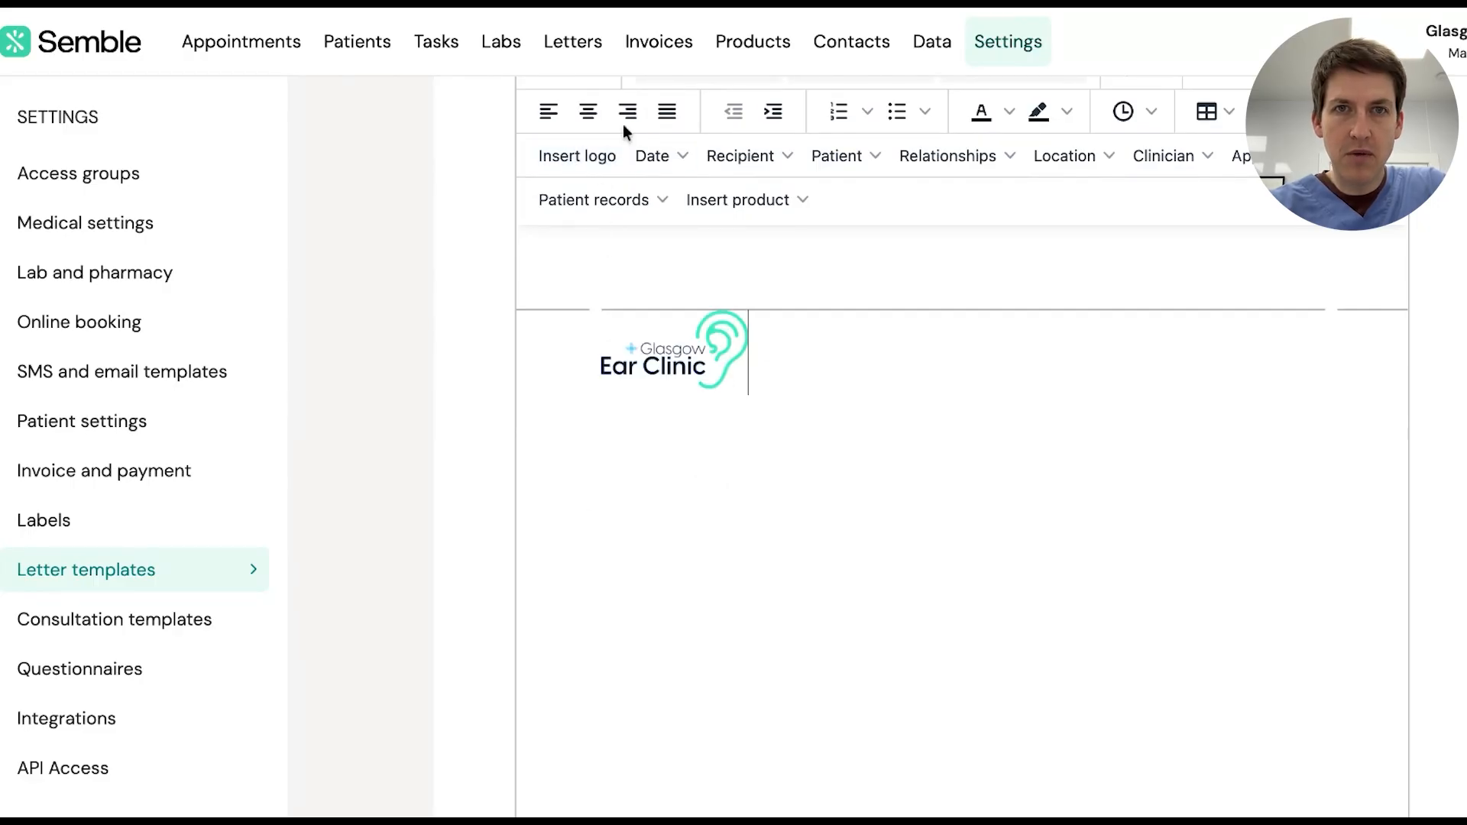
click(588, 112)
click(945, 360)
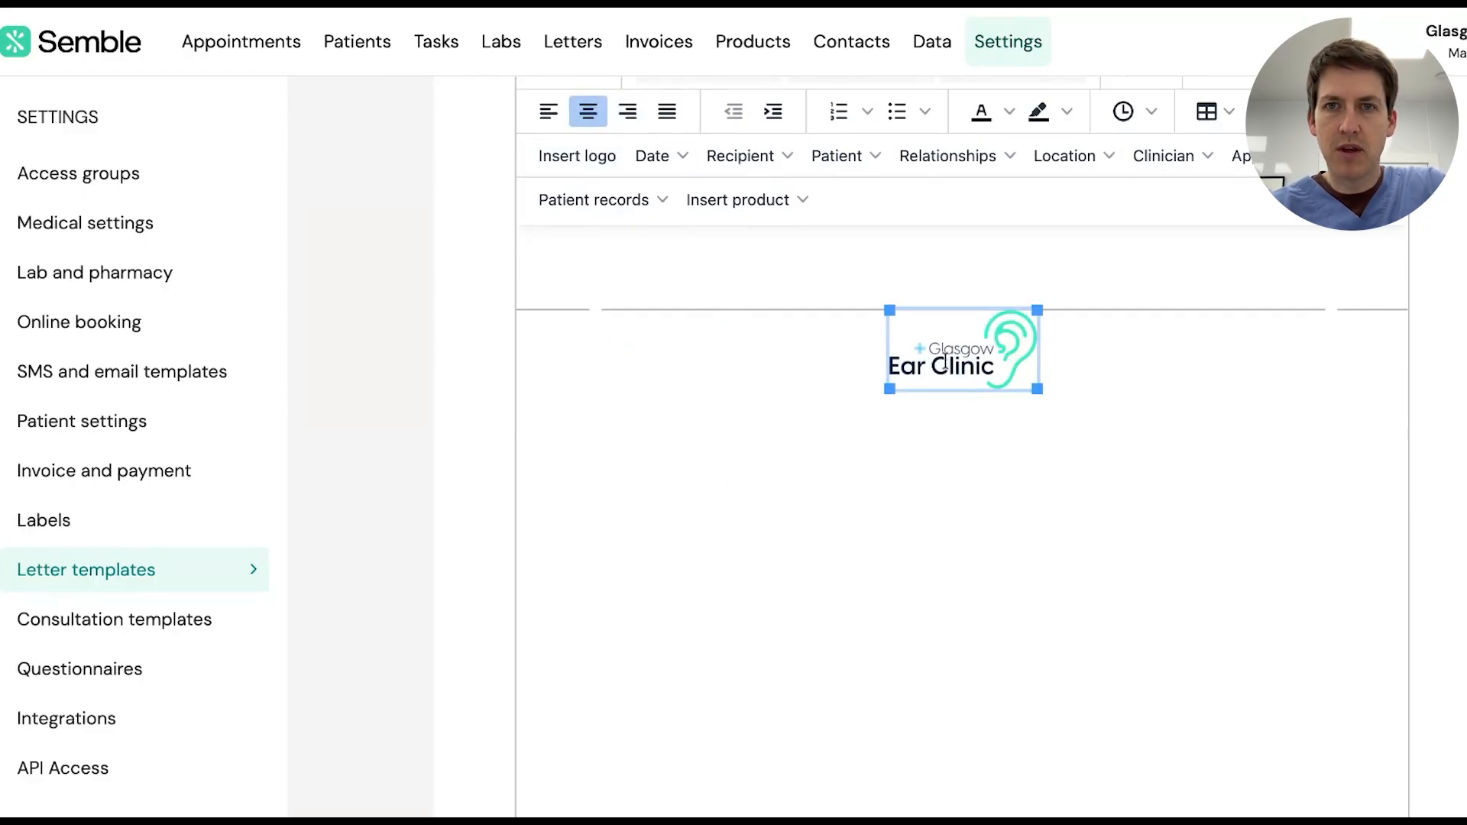
drag(887, 391, 815, 478)
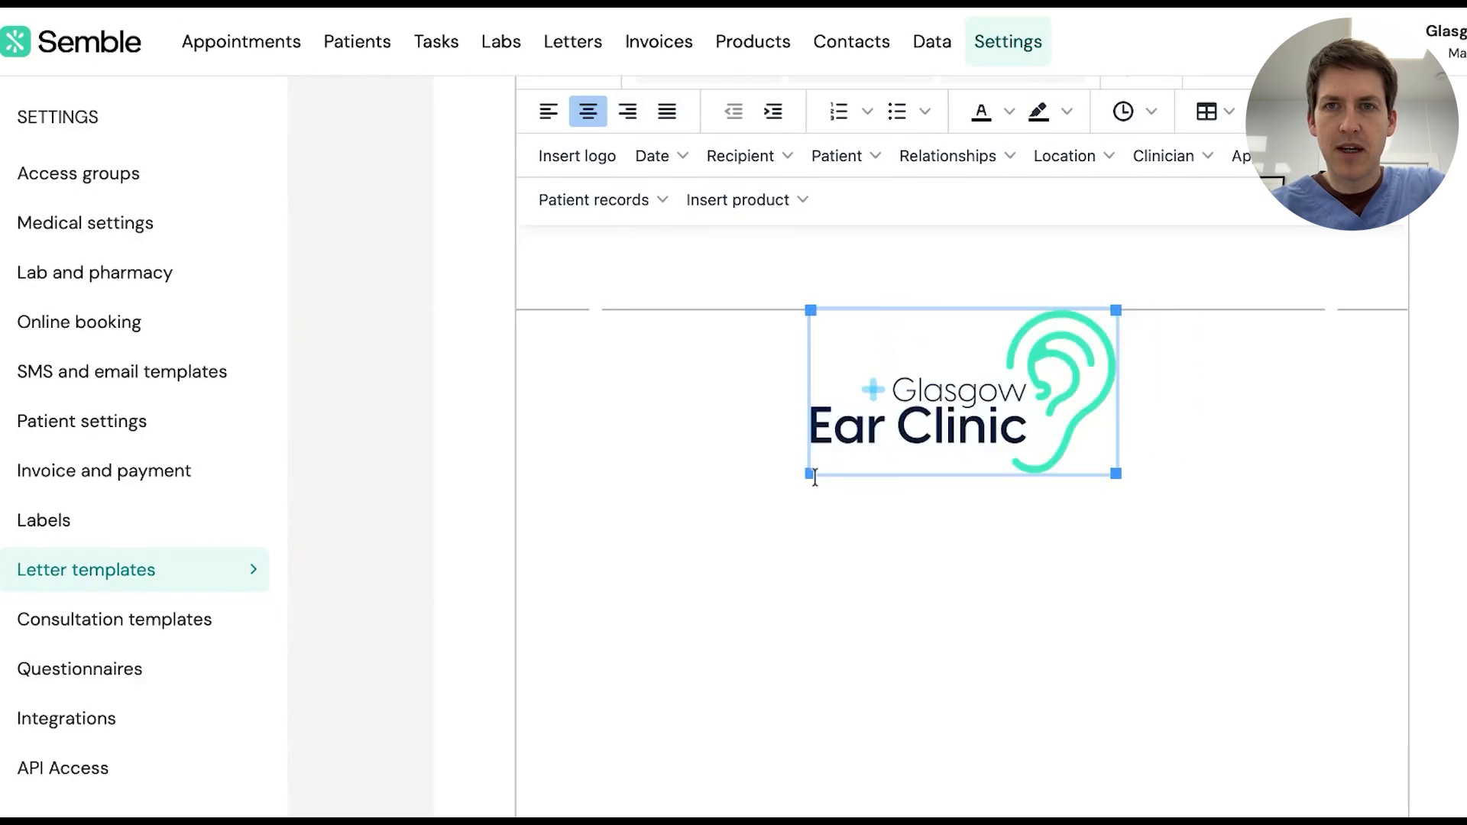
click(1181, 454)
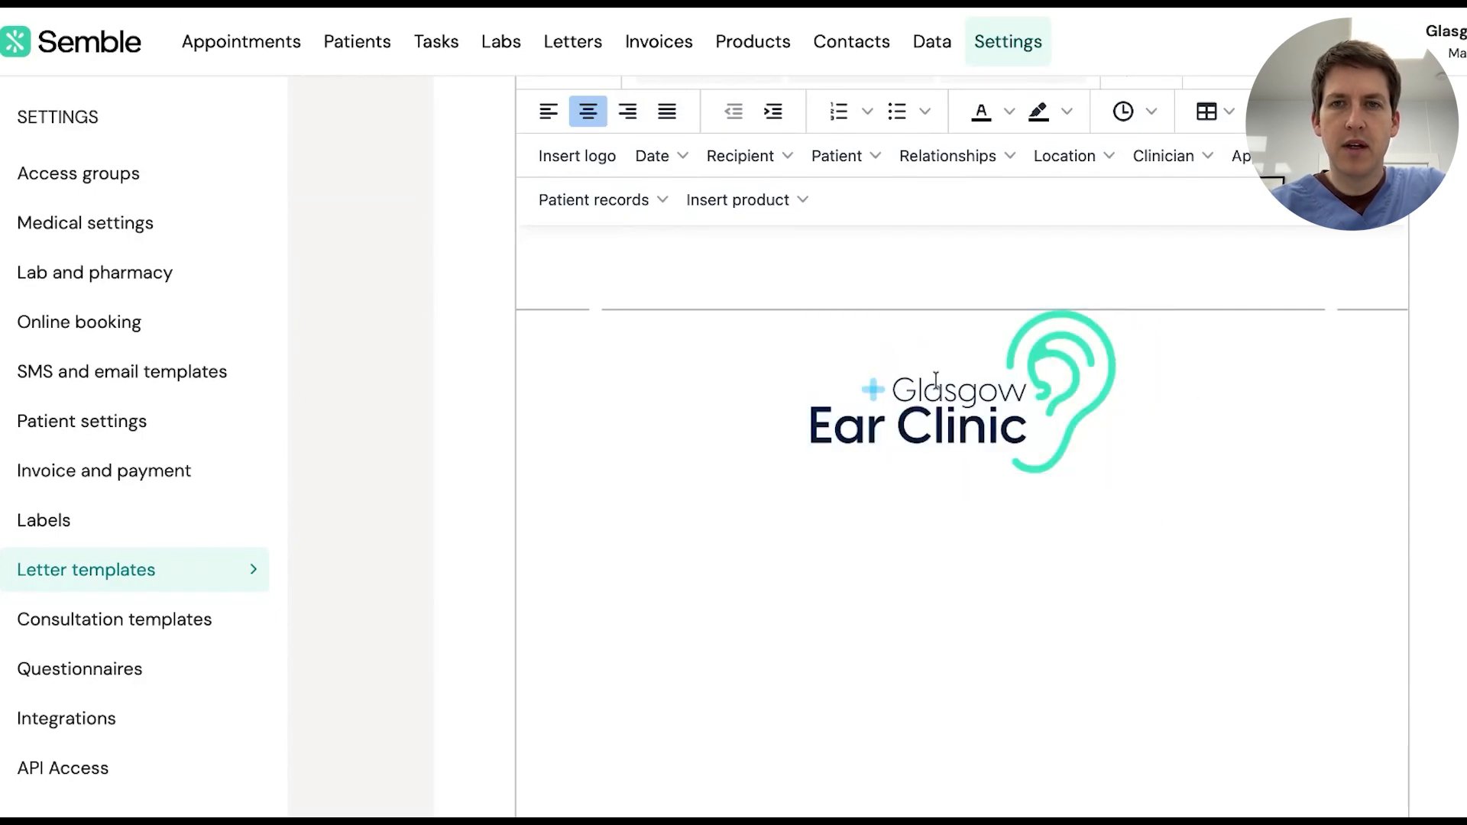
scroll(92, 194, up, 4)
double_click(76, 172)
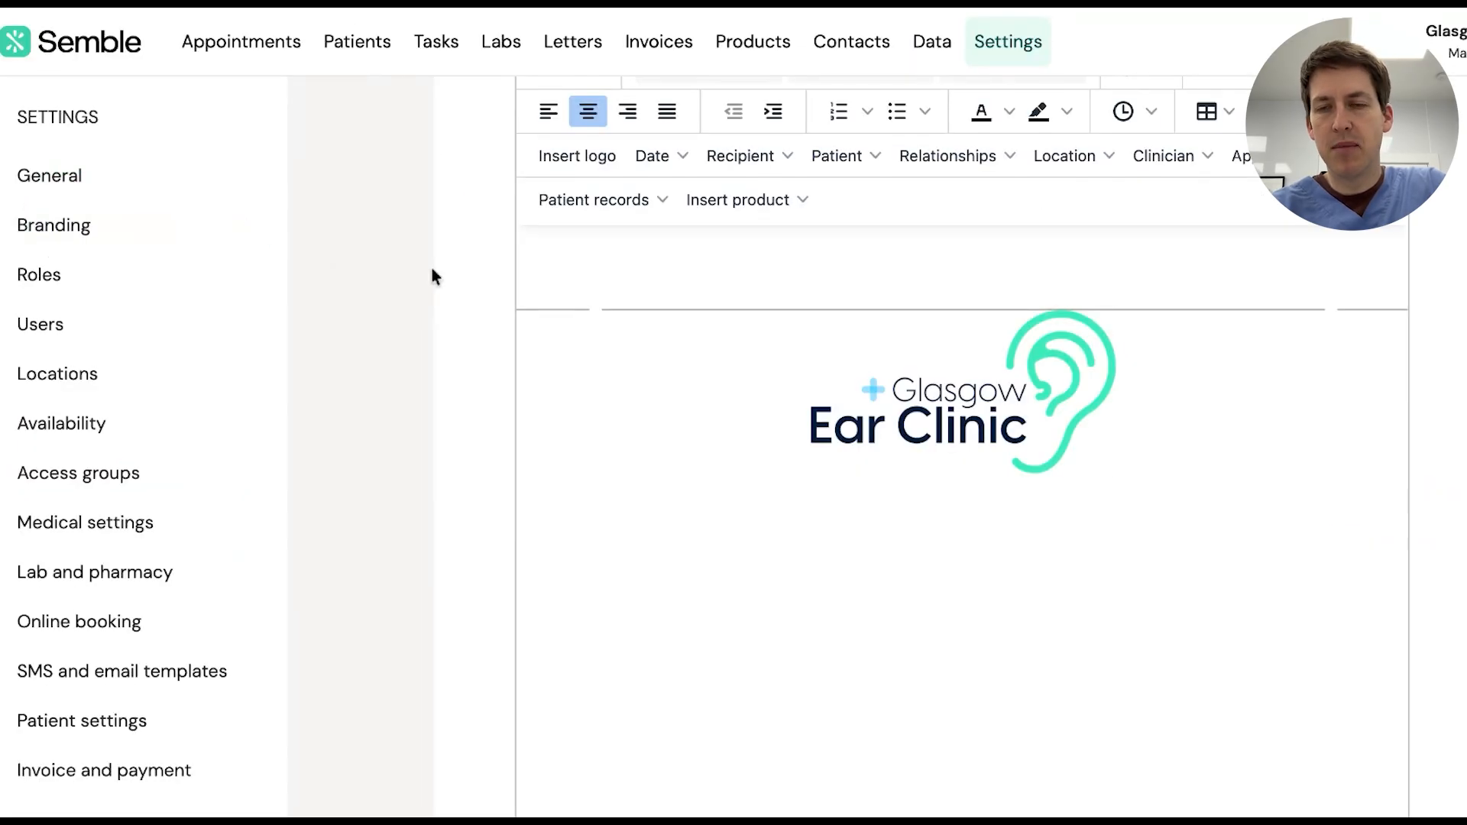
scroll(862, 538, down, 1)
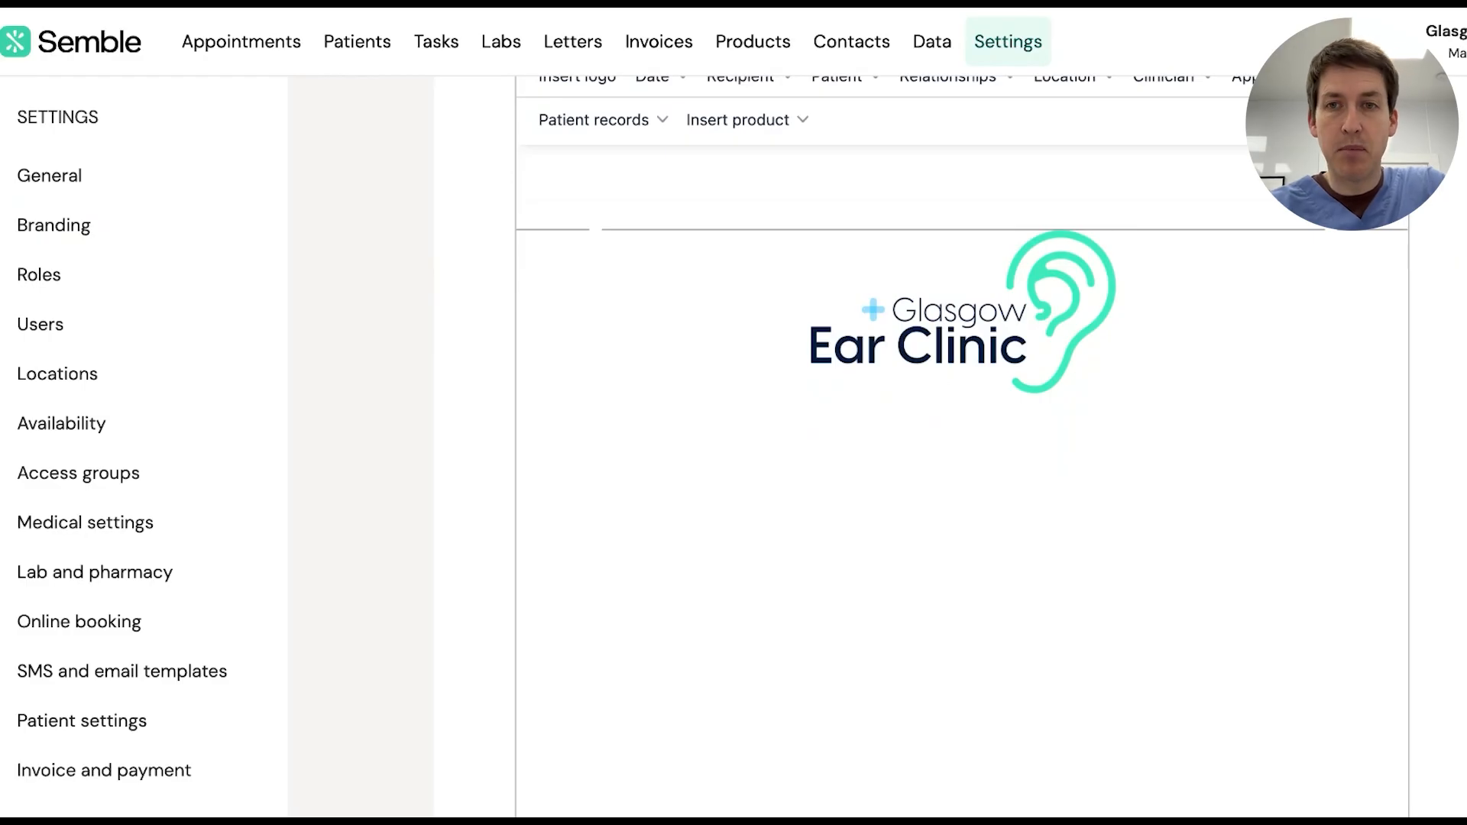
scroll(967, 497, up, 1)
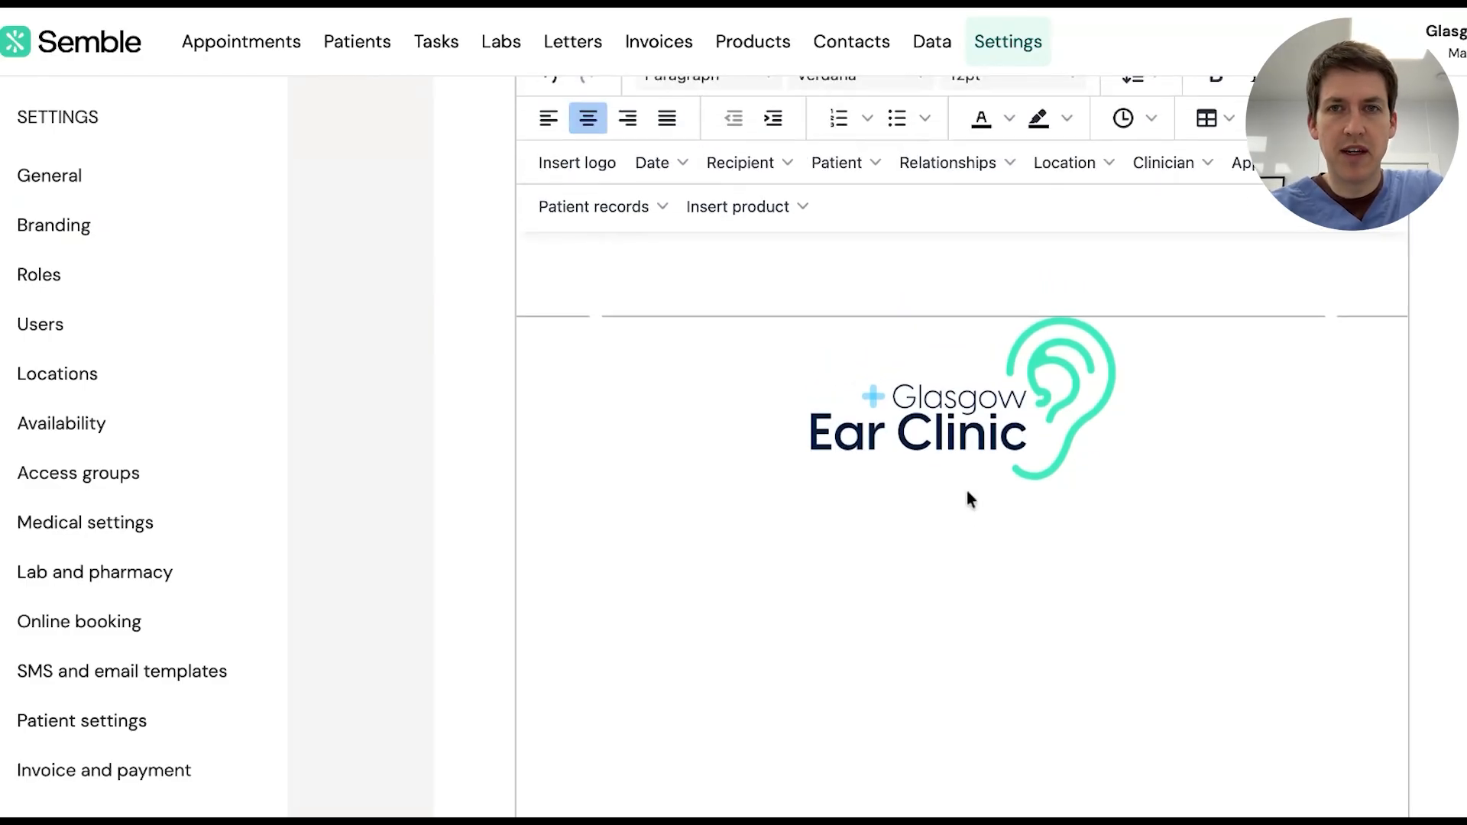
Add a right-aligned address block below the logo: street with Glasgow, 'Postcode', and a sample e-mail address
scroll(967, 497, down, 1)
key(Return)
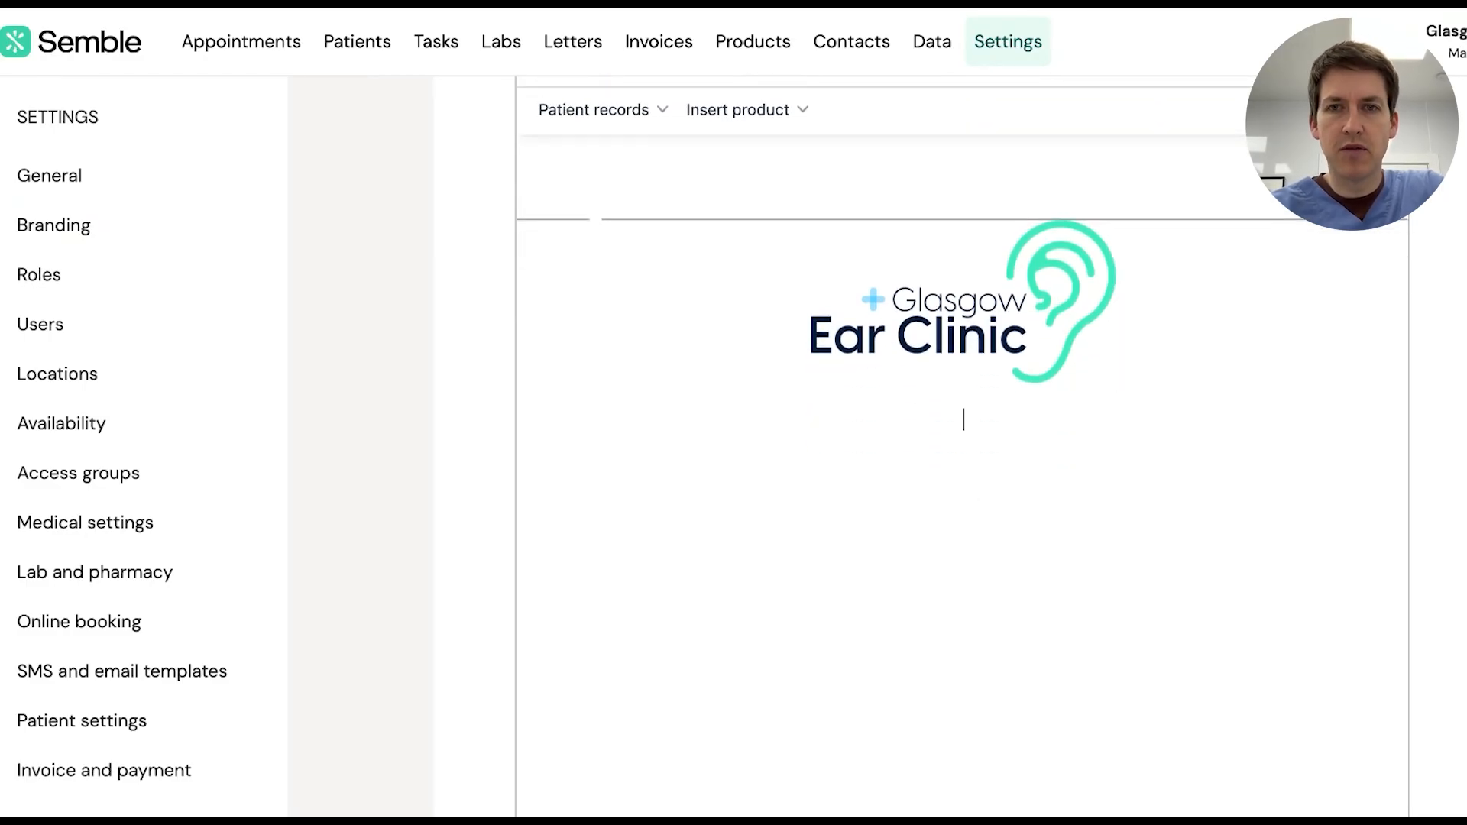
scroll(848, 186, up, 2)
click(629, 207)
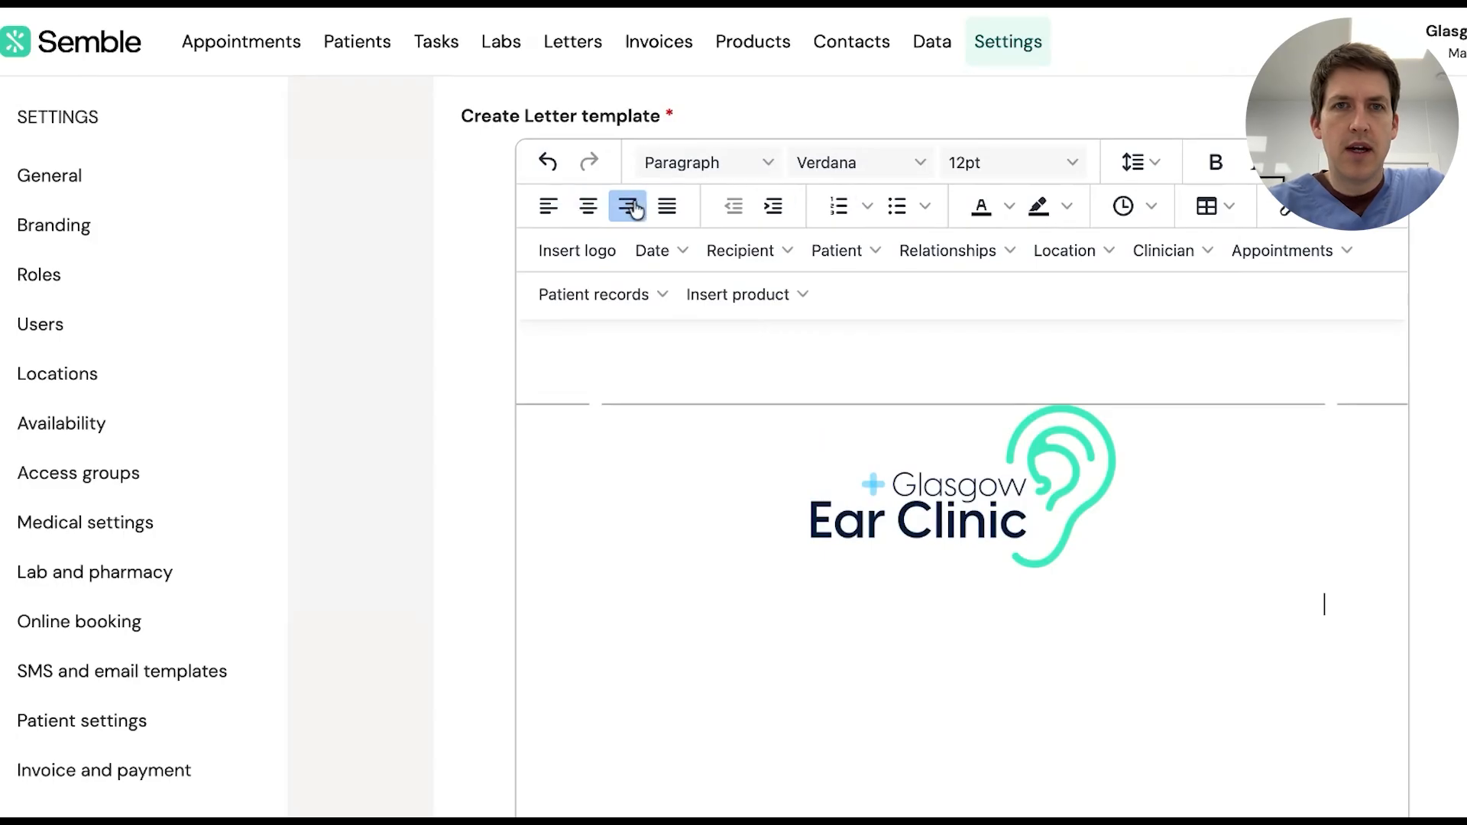
scroll(979, 545, down, 2)
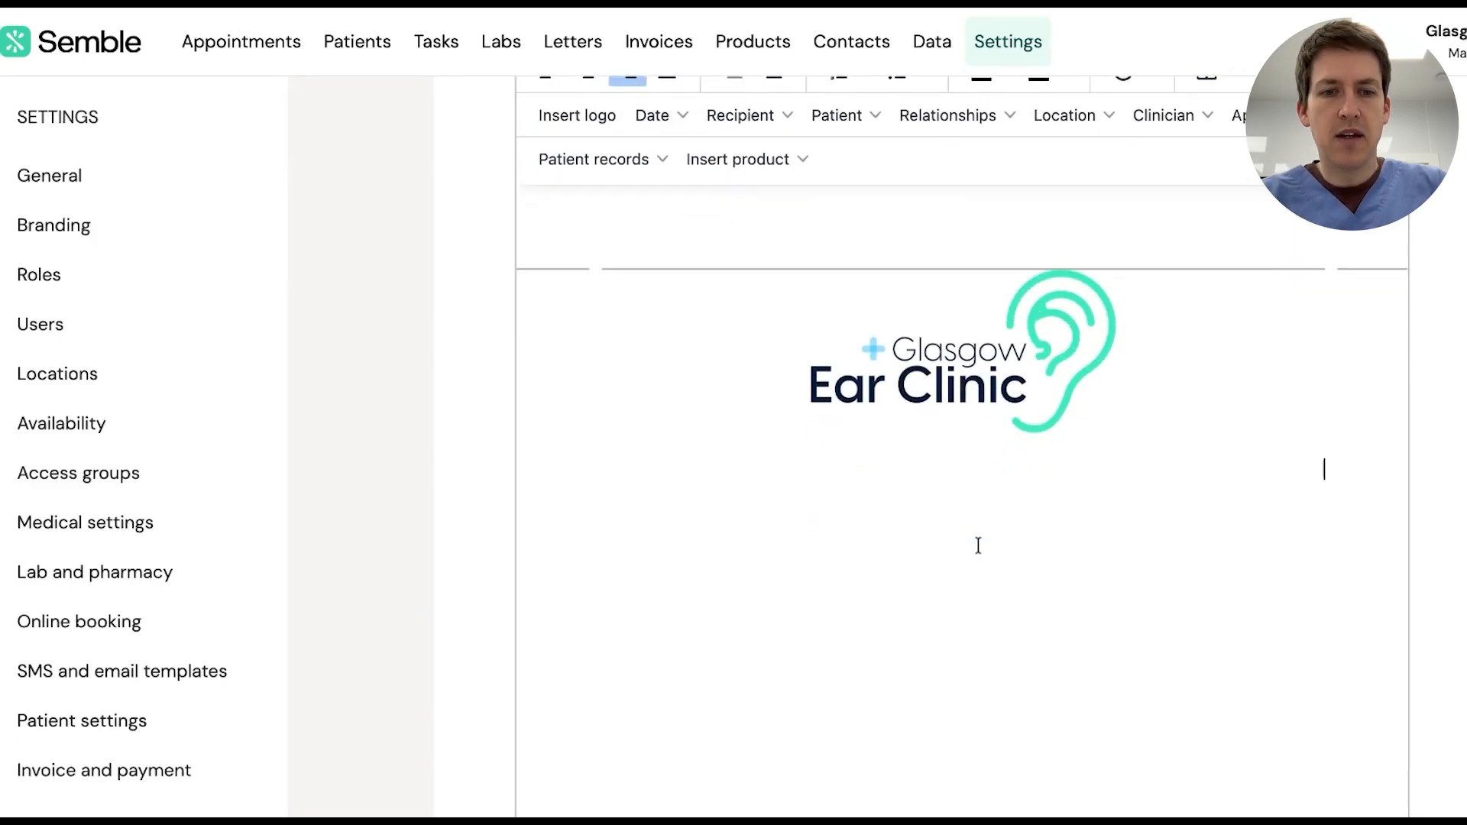
text(1234 )
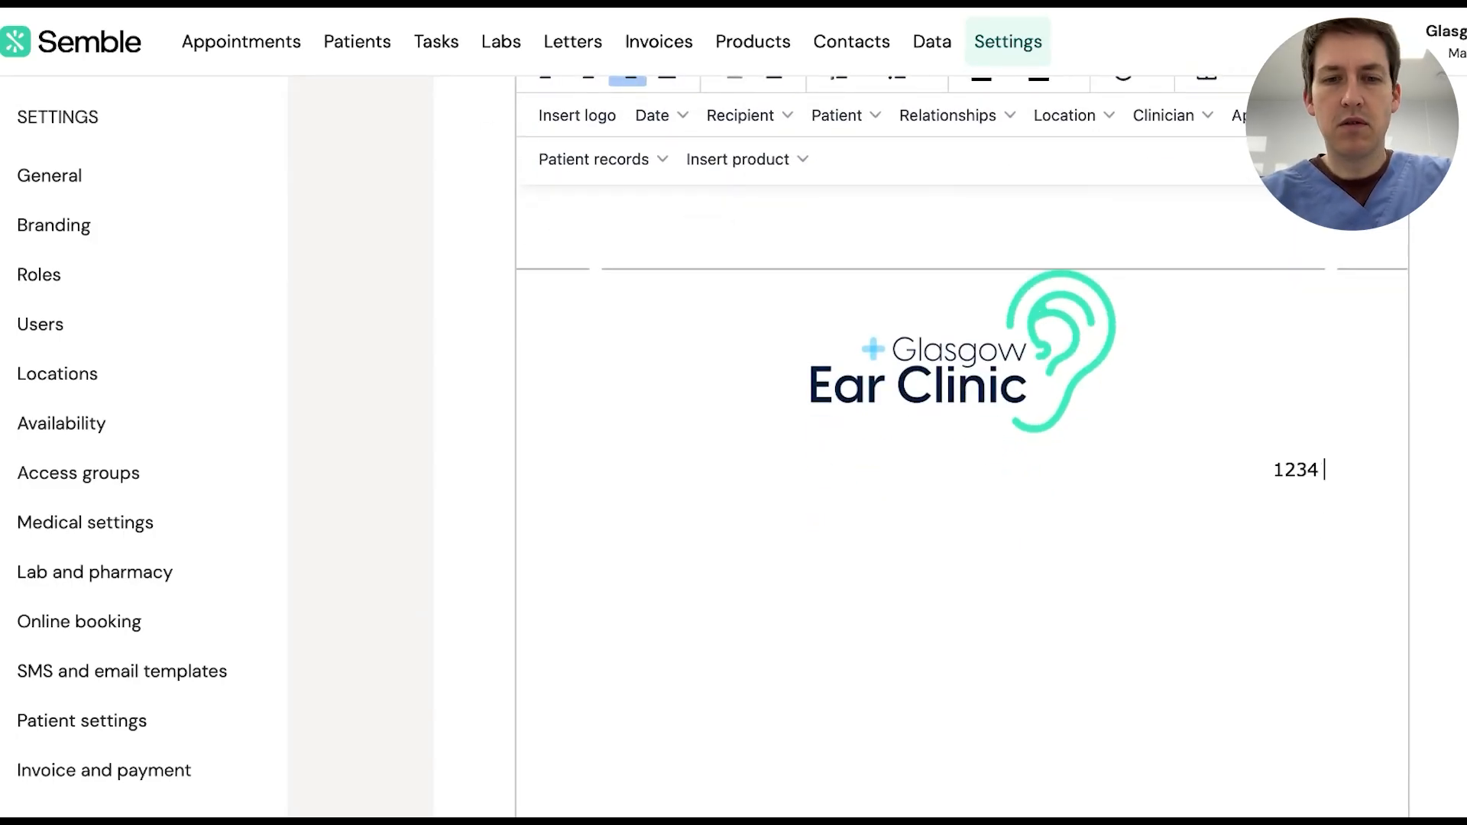
text(Main St )
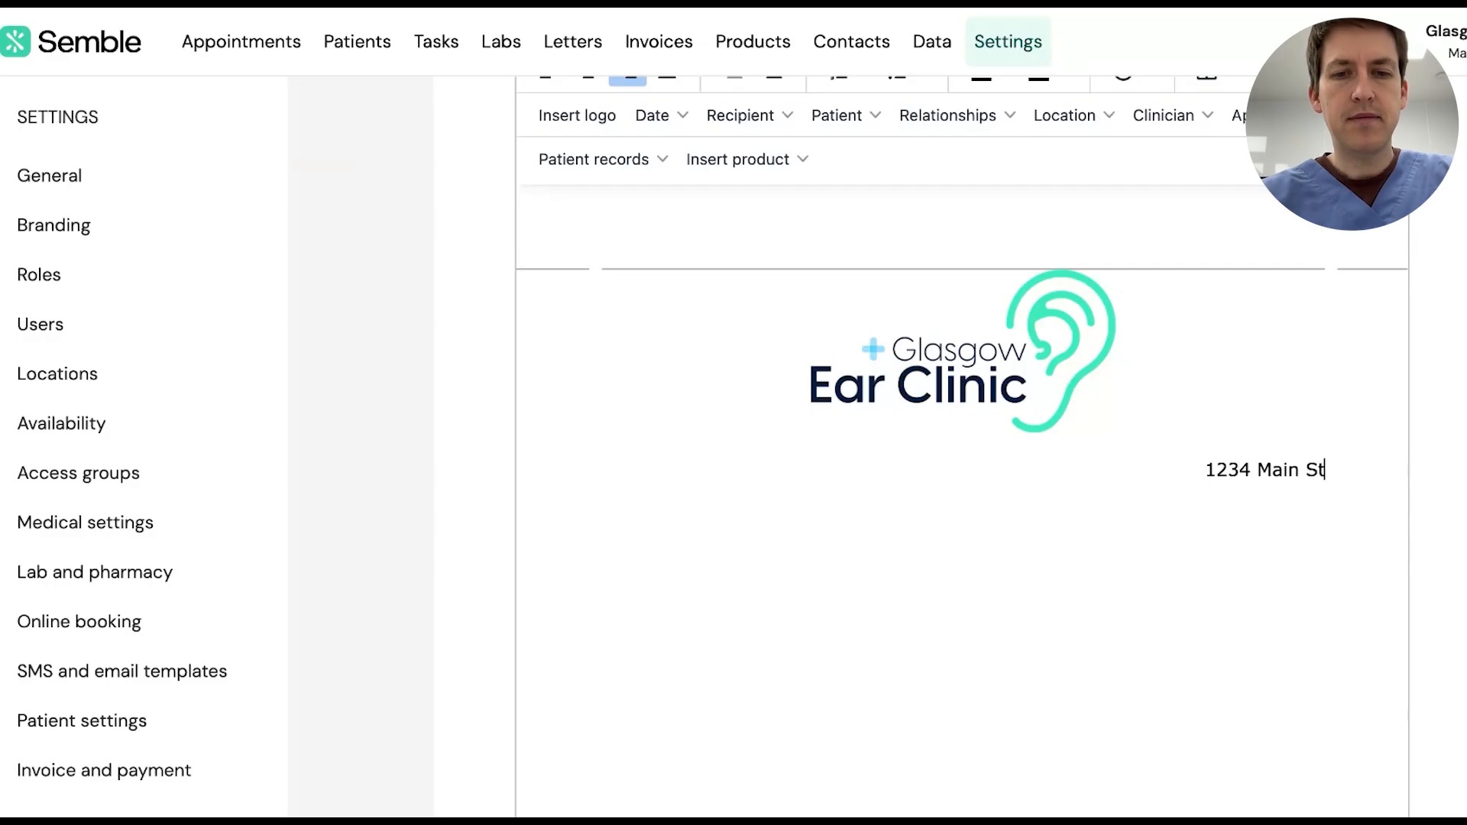
text(Glasgow)
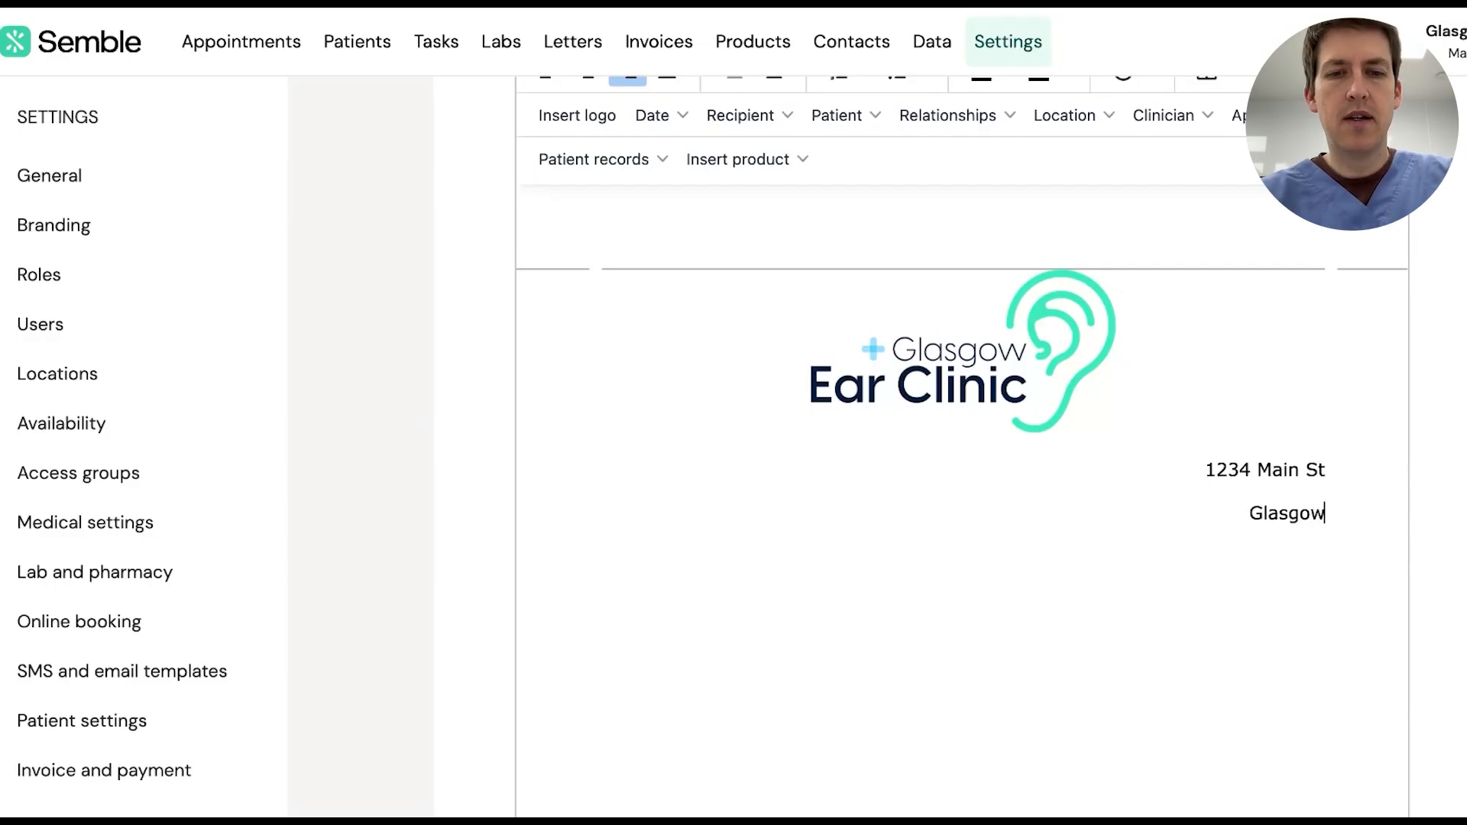
key(Return)
text(Postcode)
key(Return)
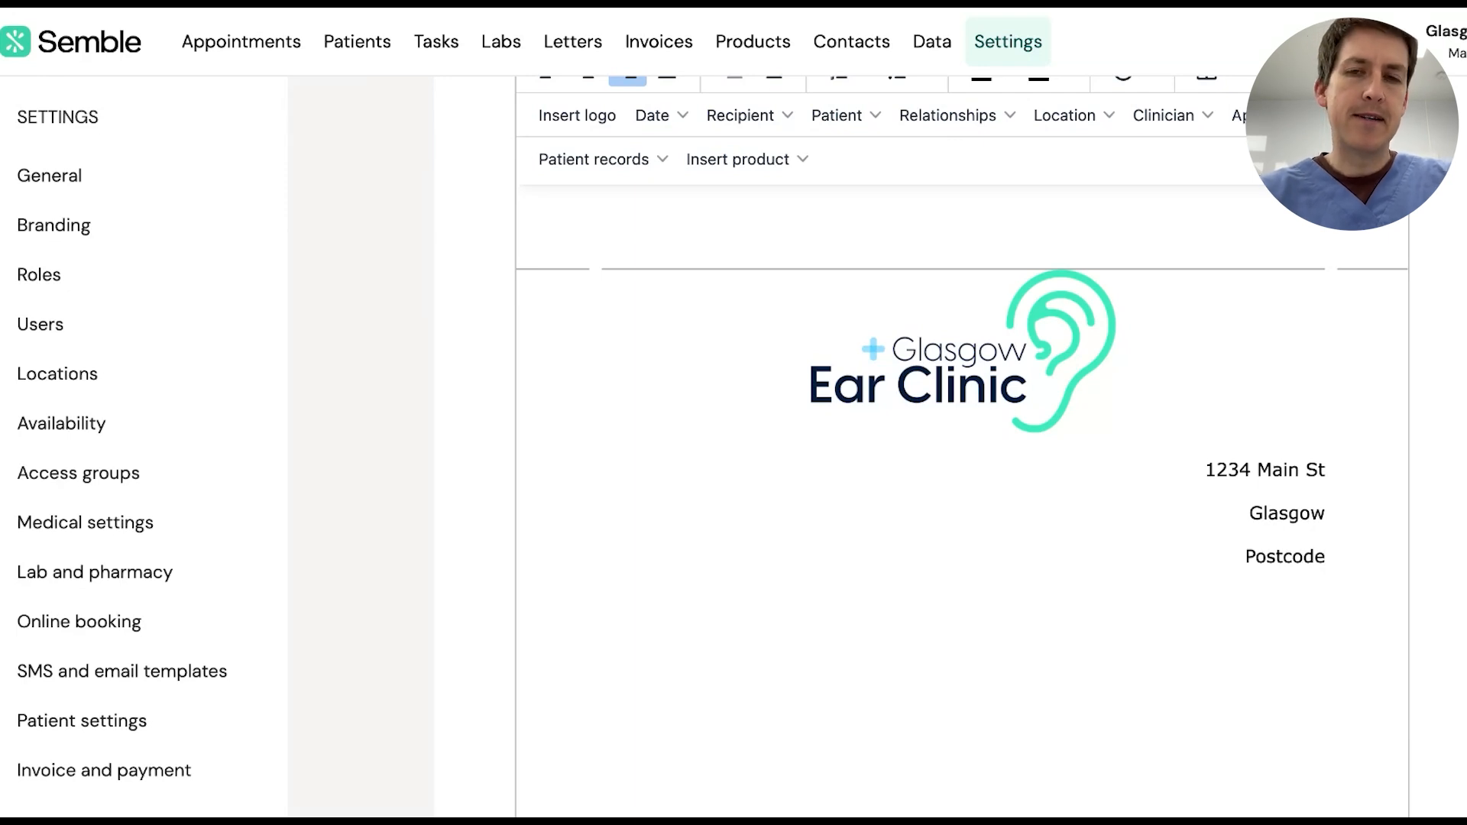
text(exam)
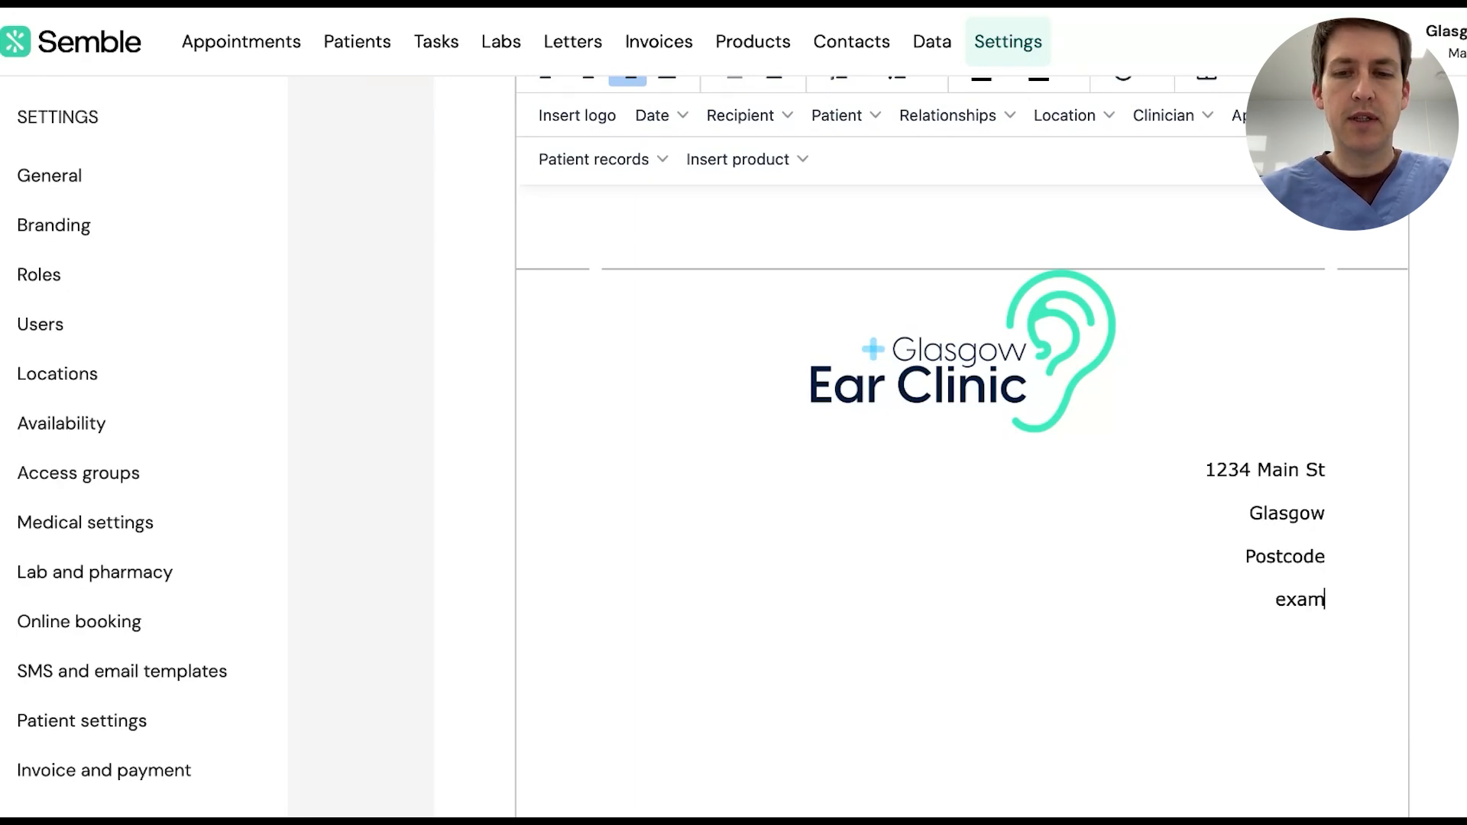
text(ple@)
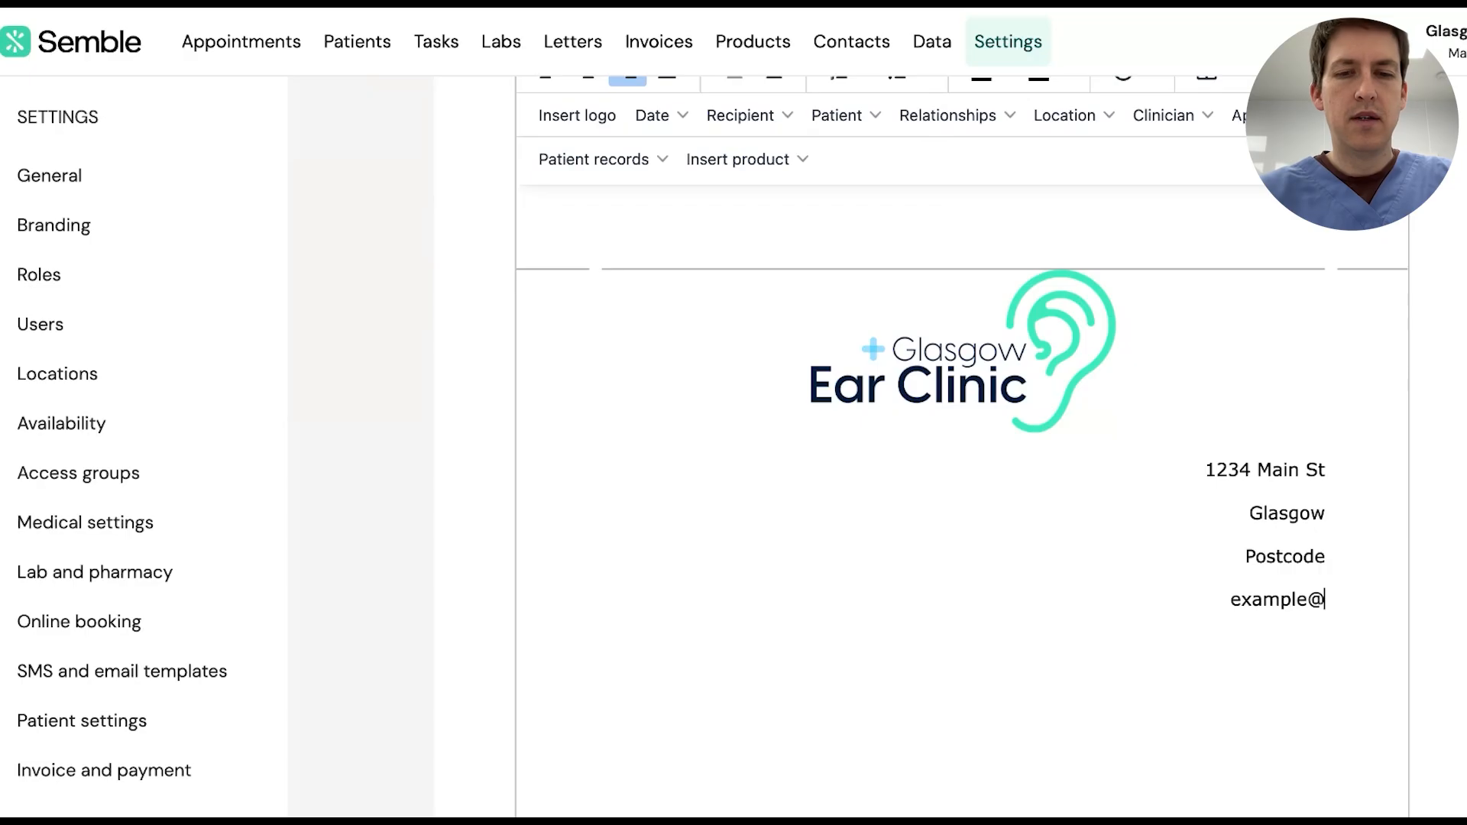
text(work.com)
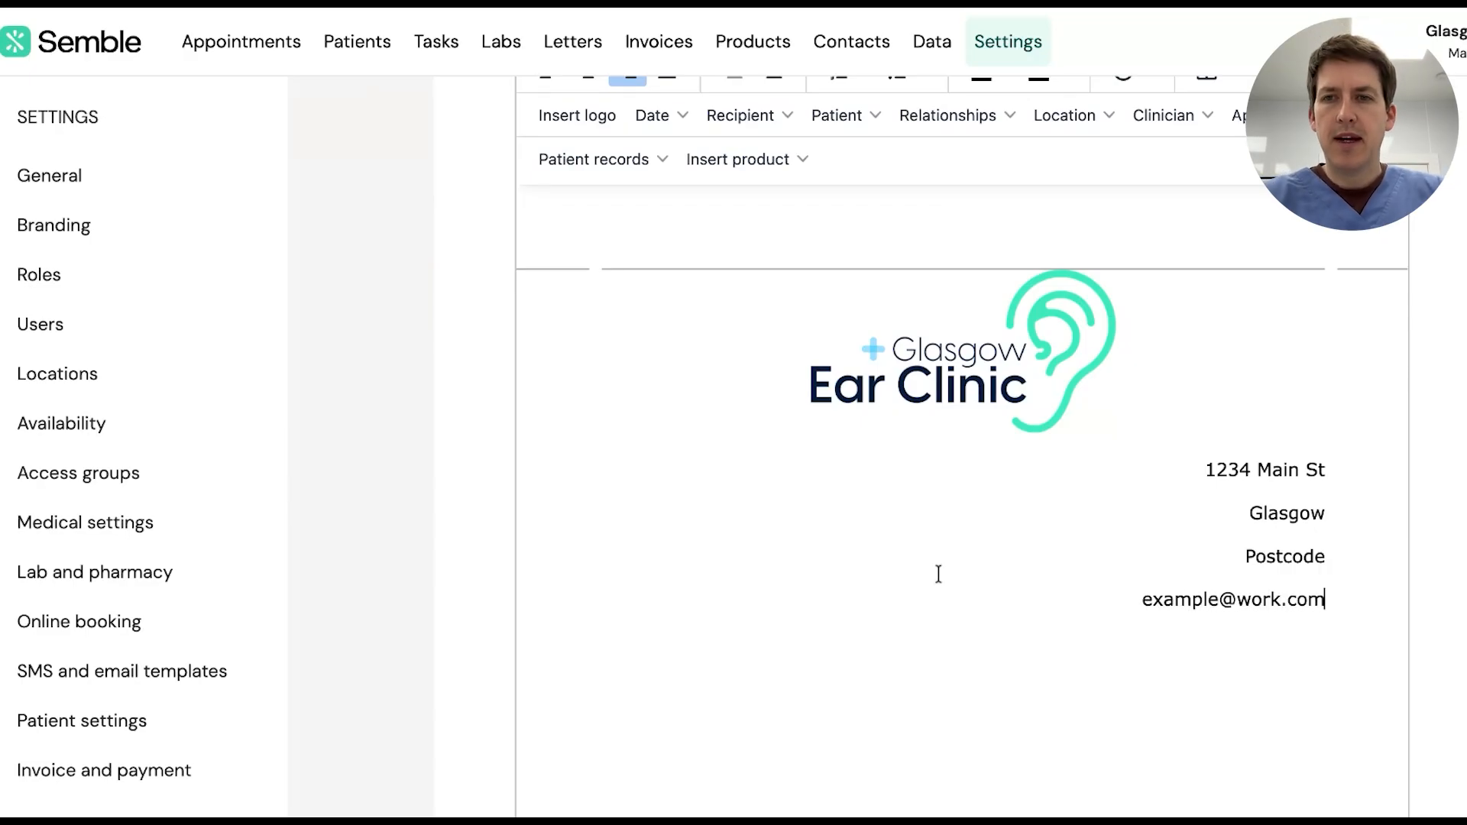
key(Return)
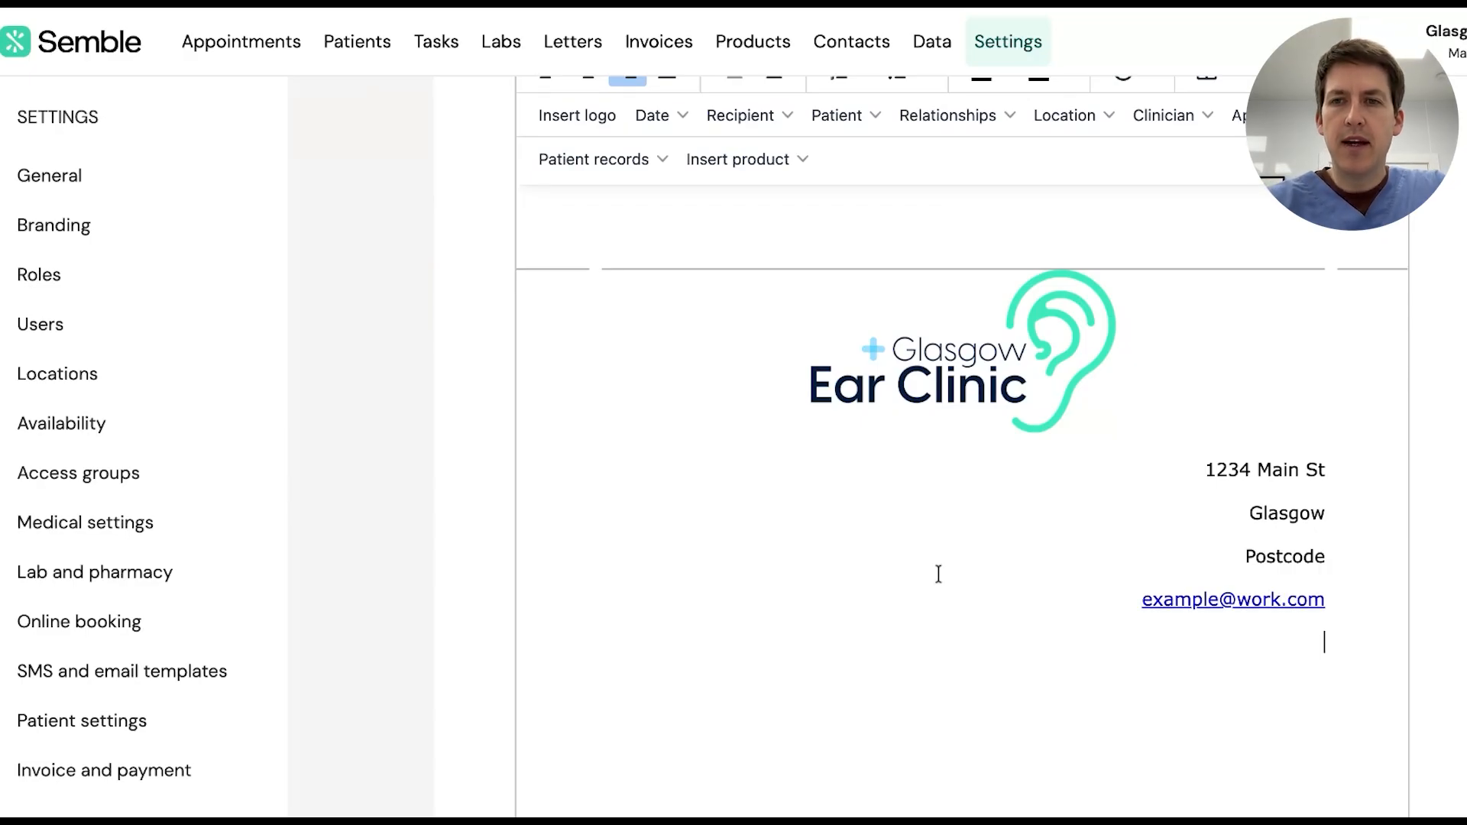
scroll(1031, 517, up, 2)
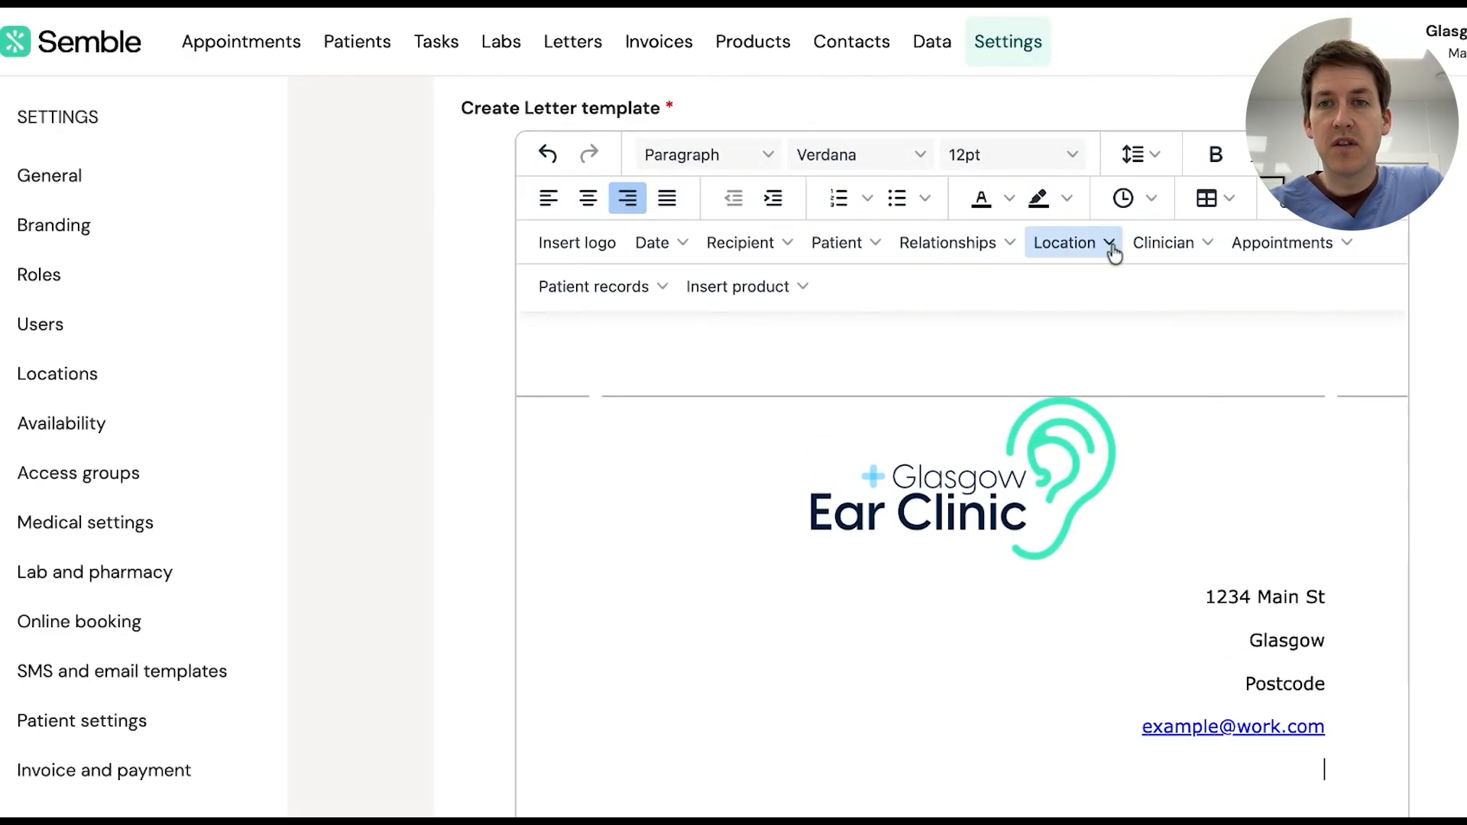
Insert the [[date.format_1]] date placeholder in DD/MM/YYYY format and start a new line beneath it
click(1180, 238)
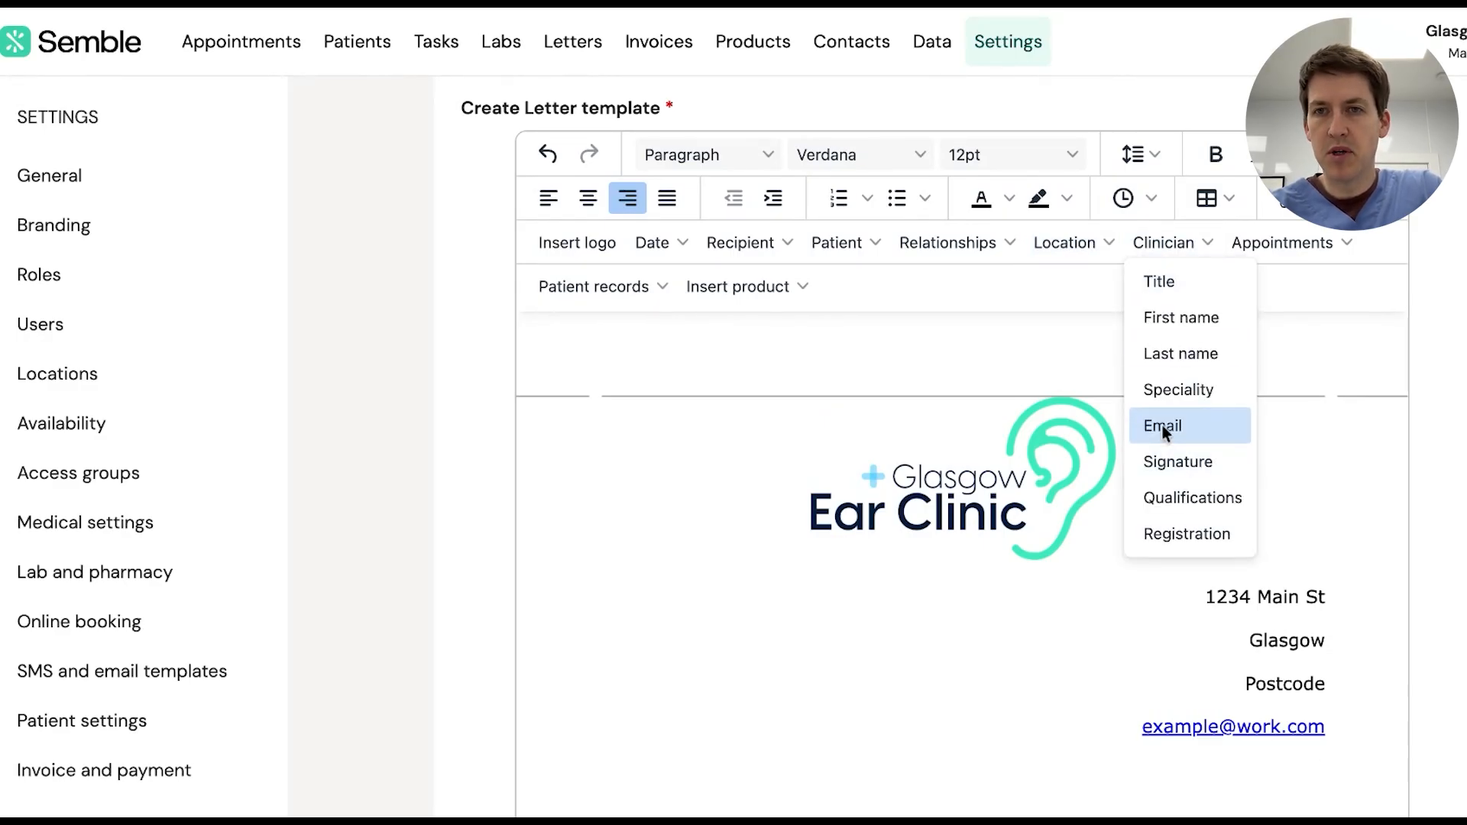
scroll(1162, 424, down, 1)
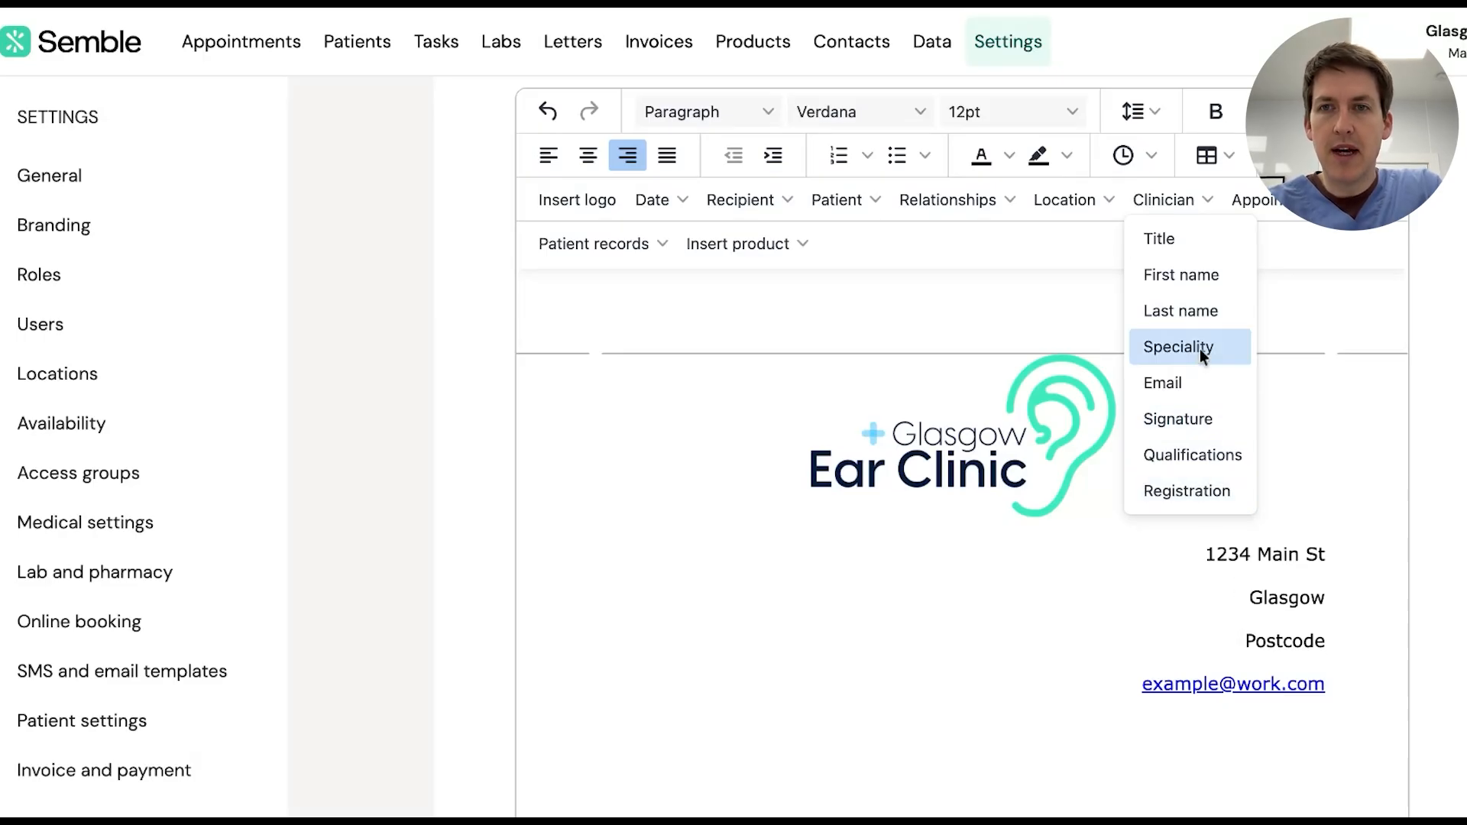
click(657, 201)
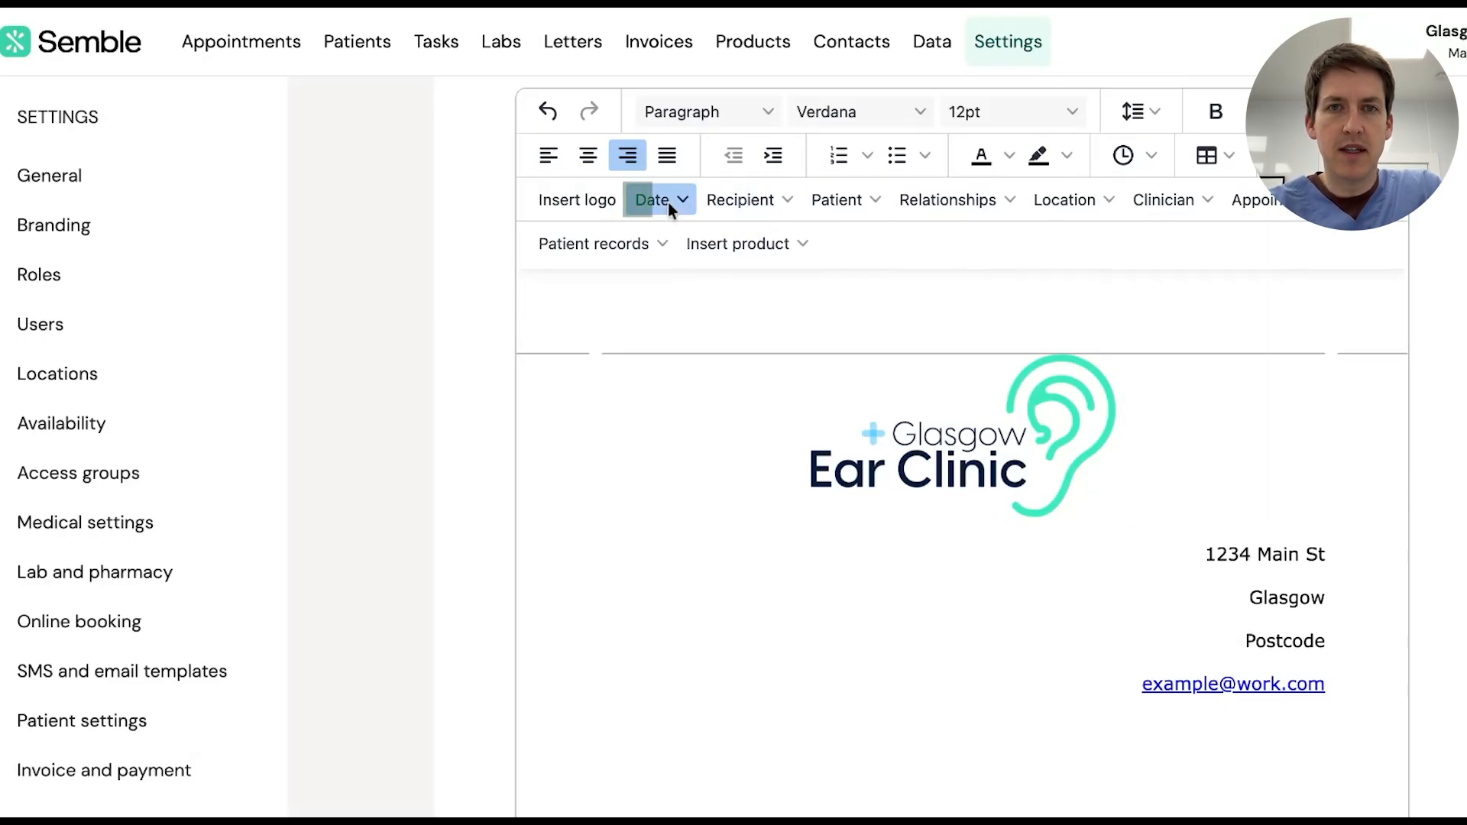
click(671, 236)
scroll(983, 451, down, 3)
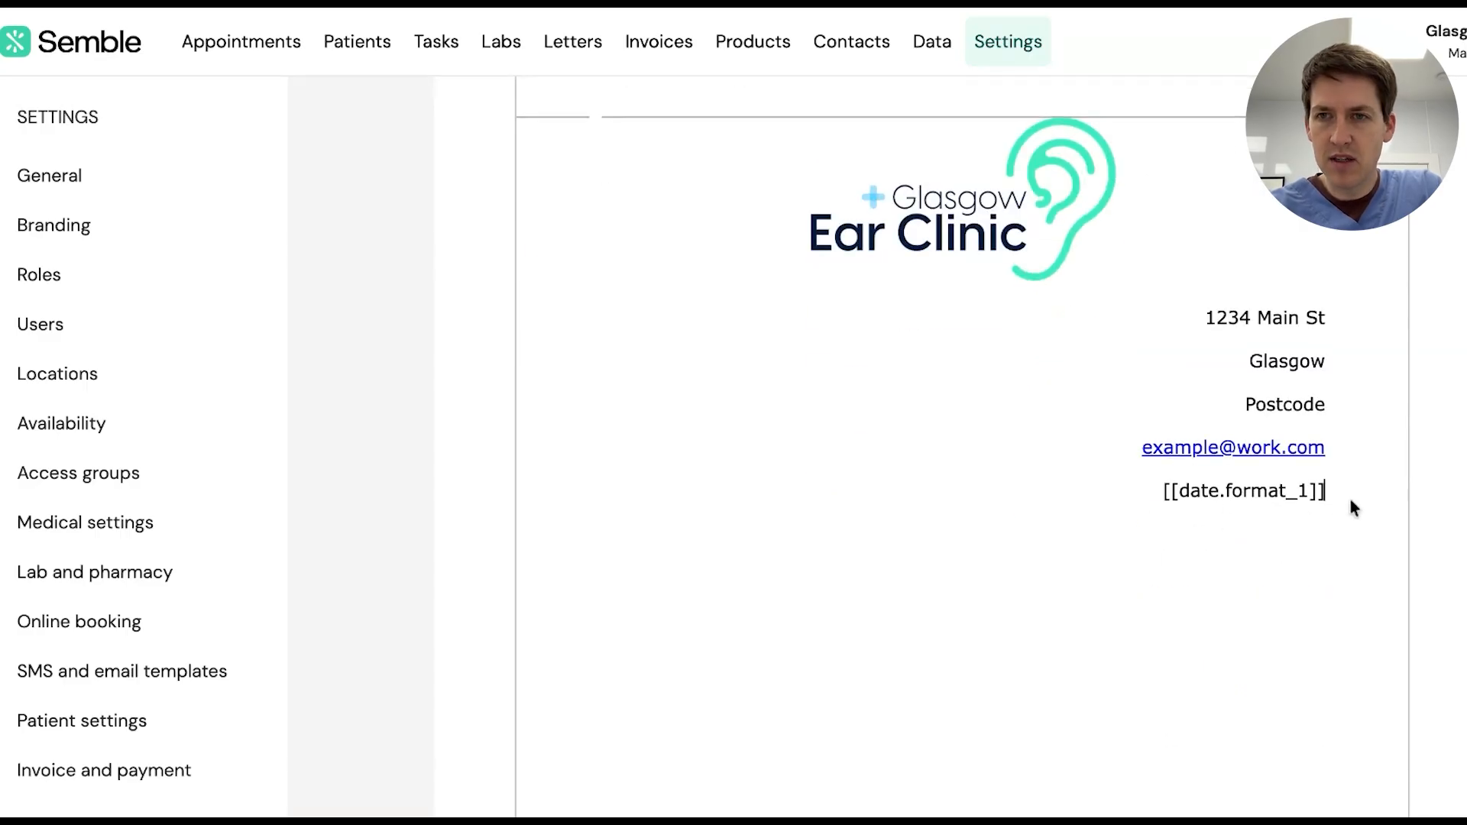
key(Return)
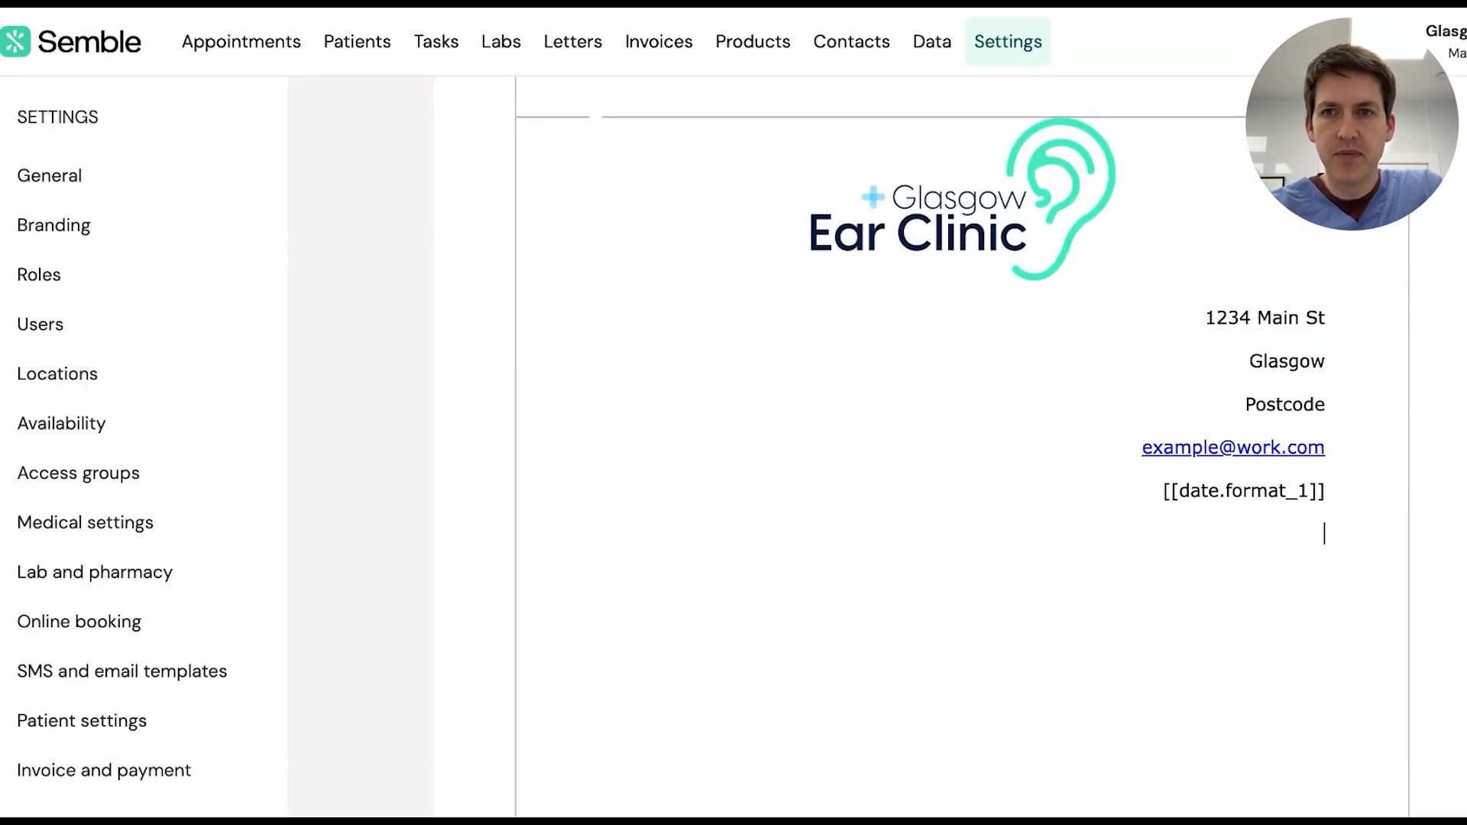
scroll(789, 236, up, 2)
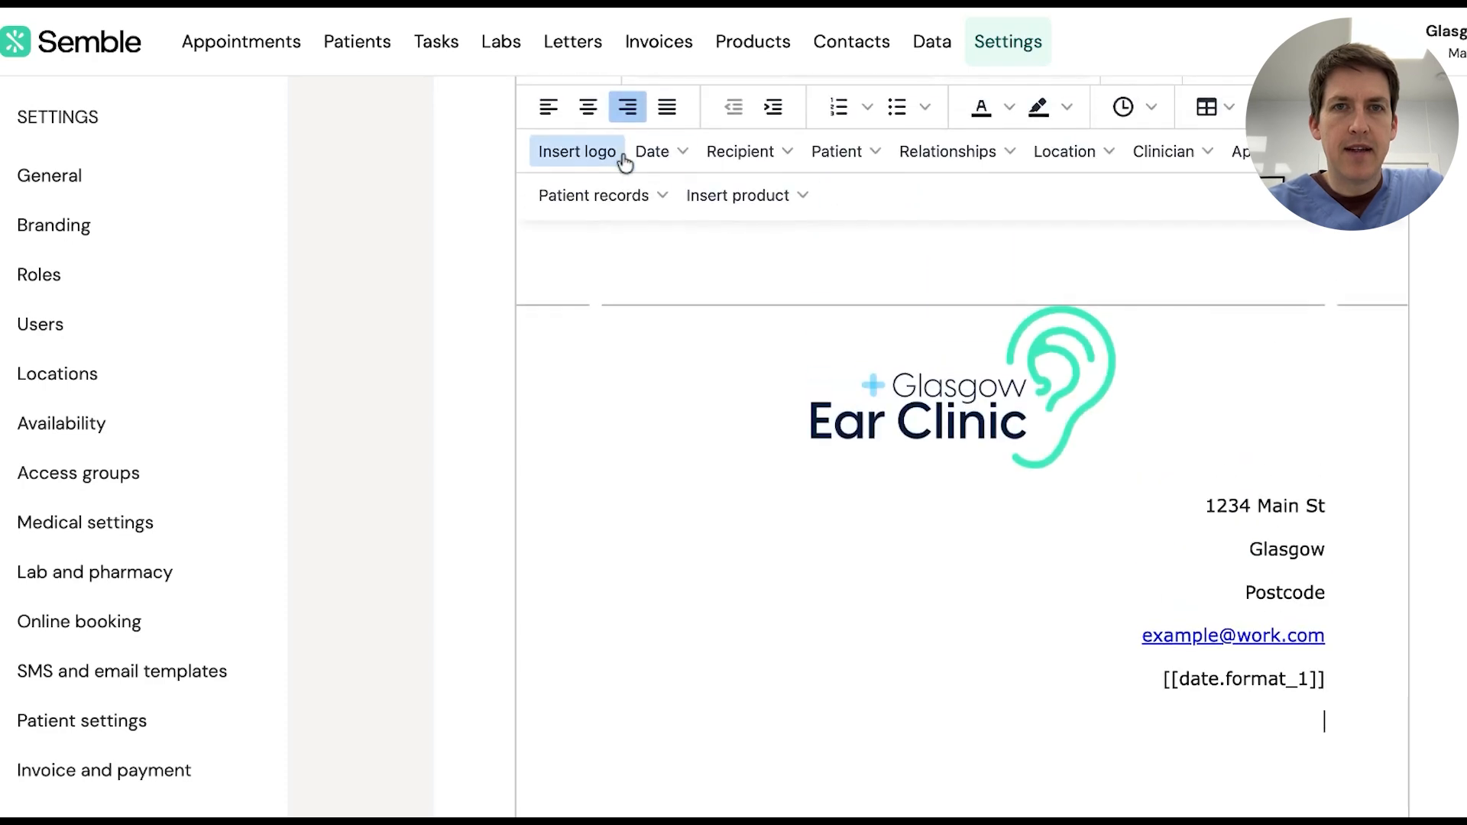
Start a left-aligned 'To' line followed by the patient title placeholder
click(569, 124)
scroll(701, 354, down, 3)
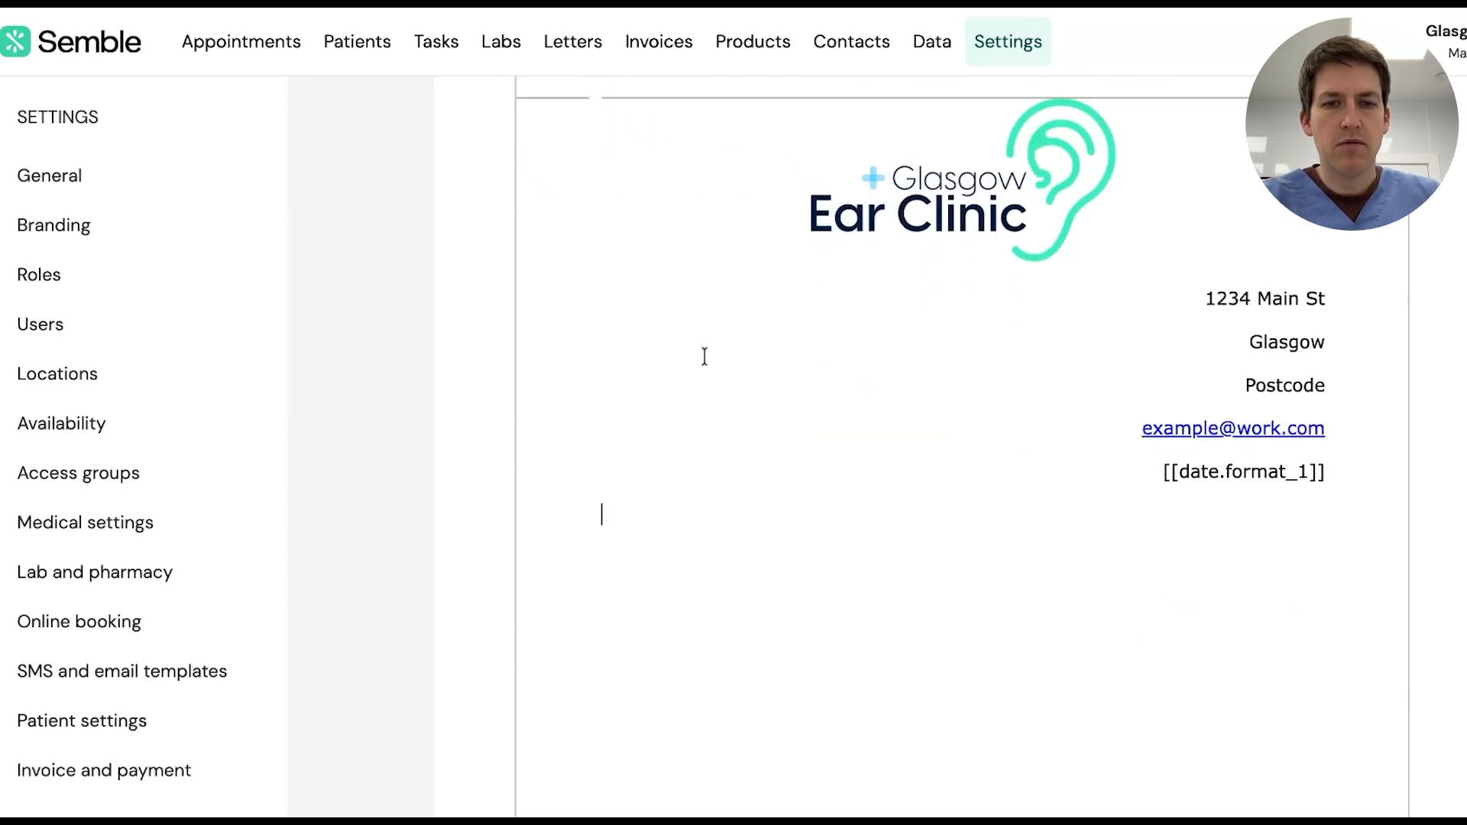
text(To)
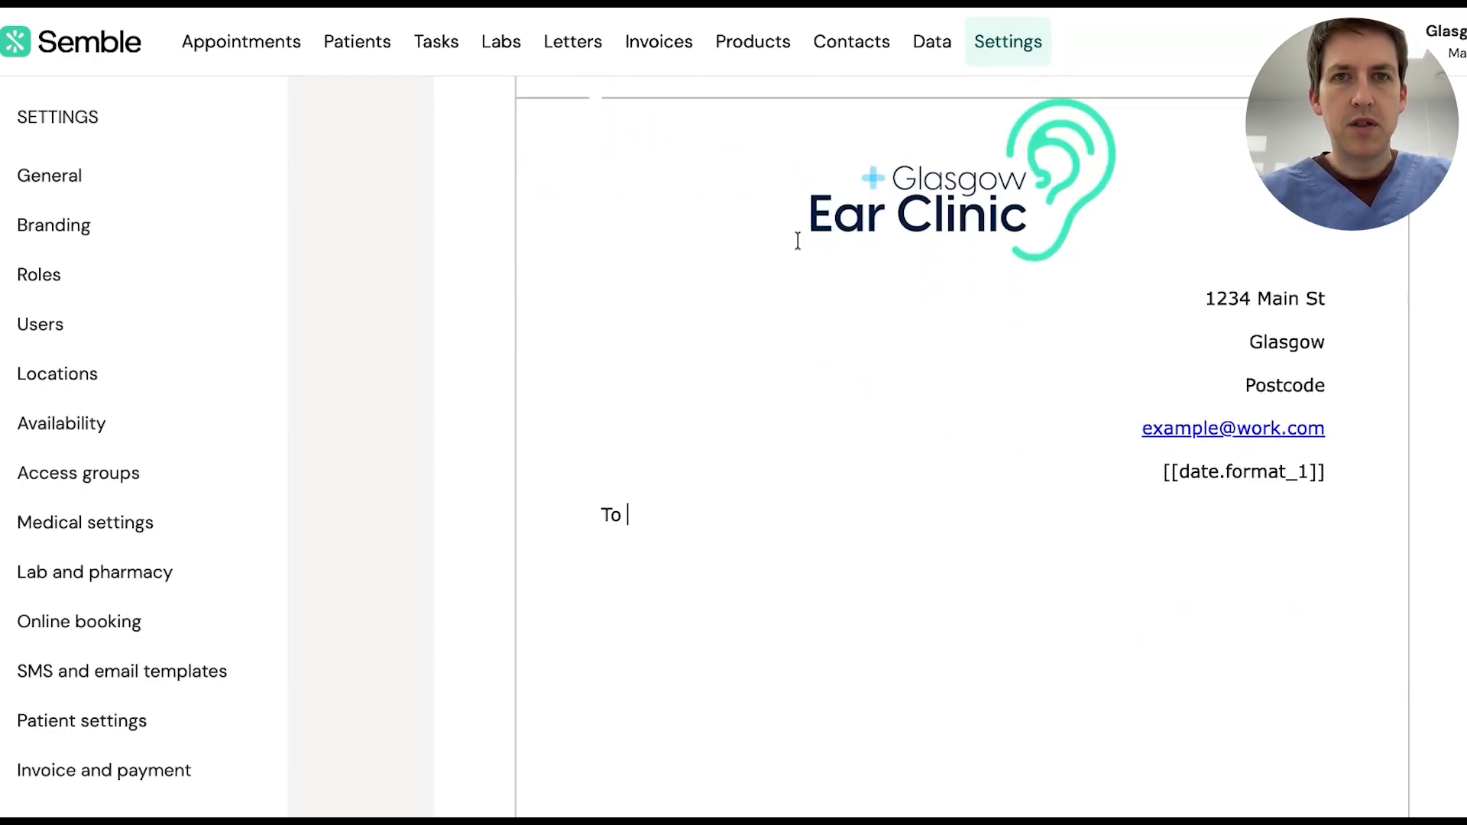
scroll(797, 240, up, 4)
click(839, 295)
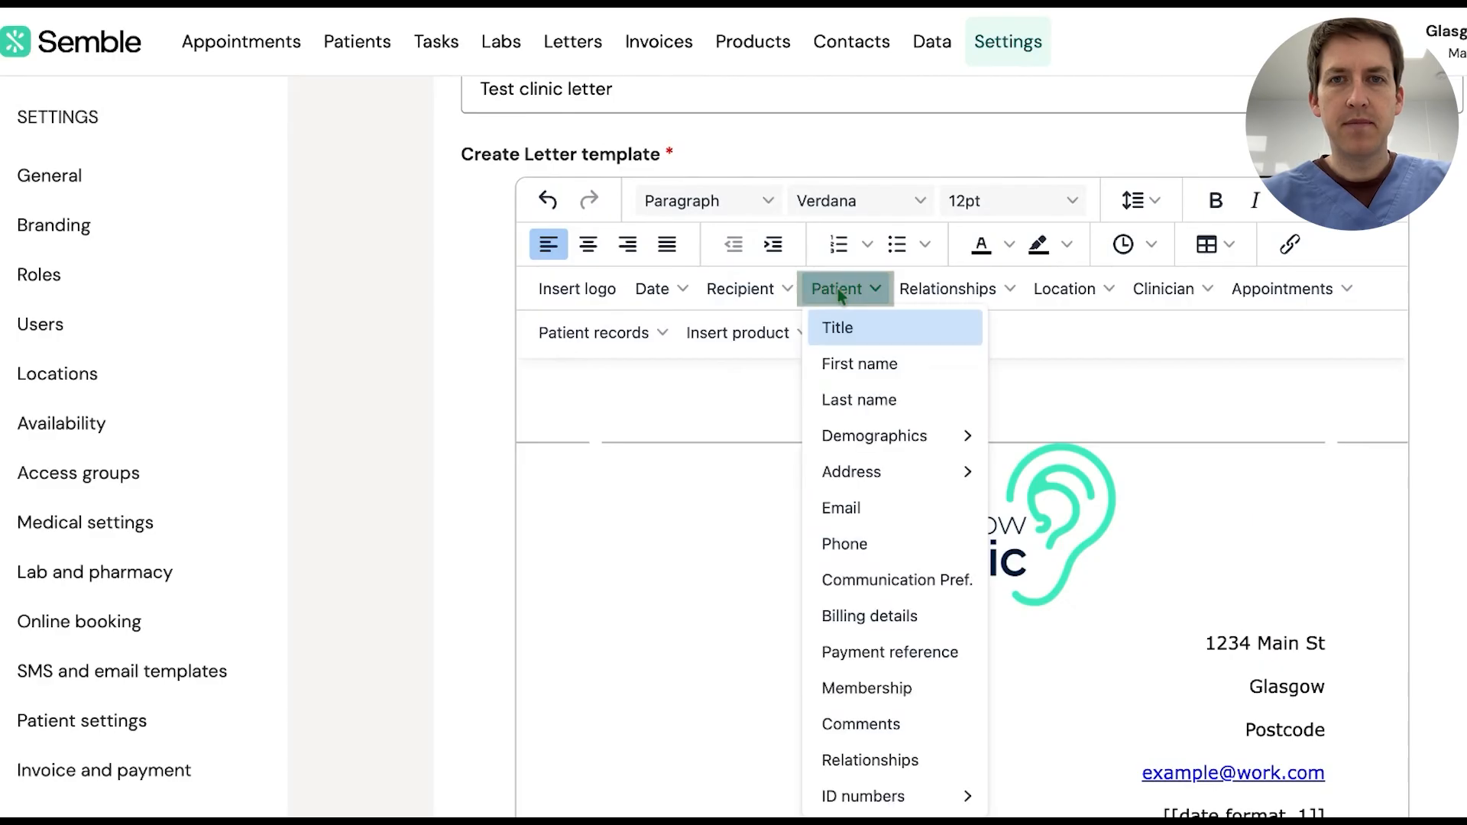
click(867, 341)
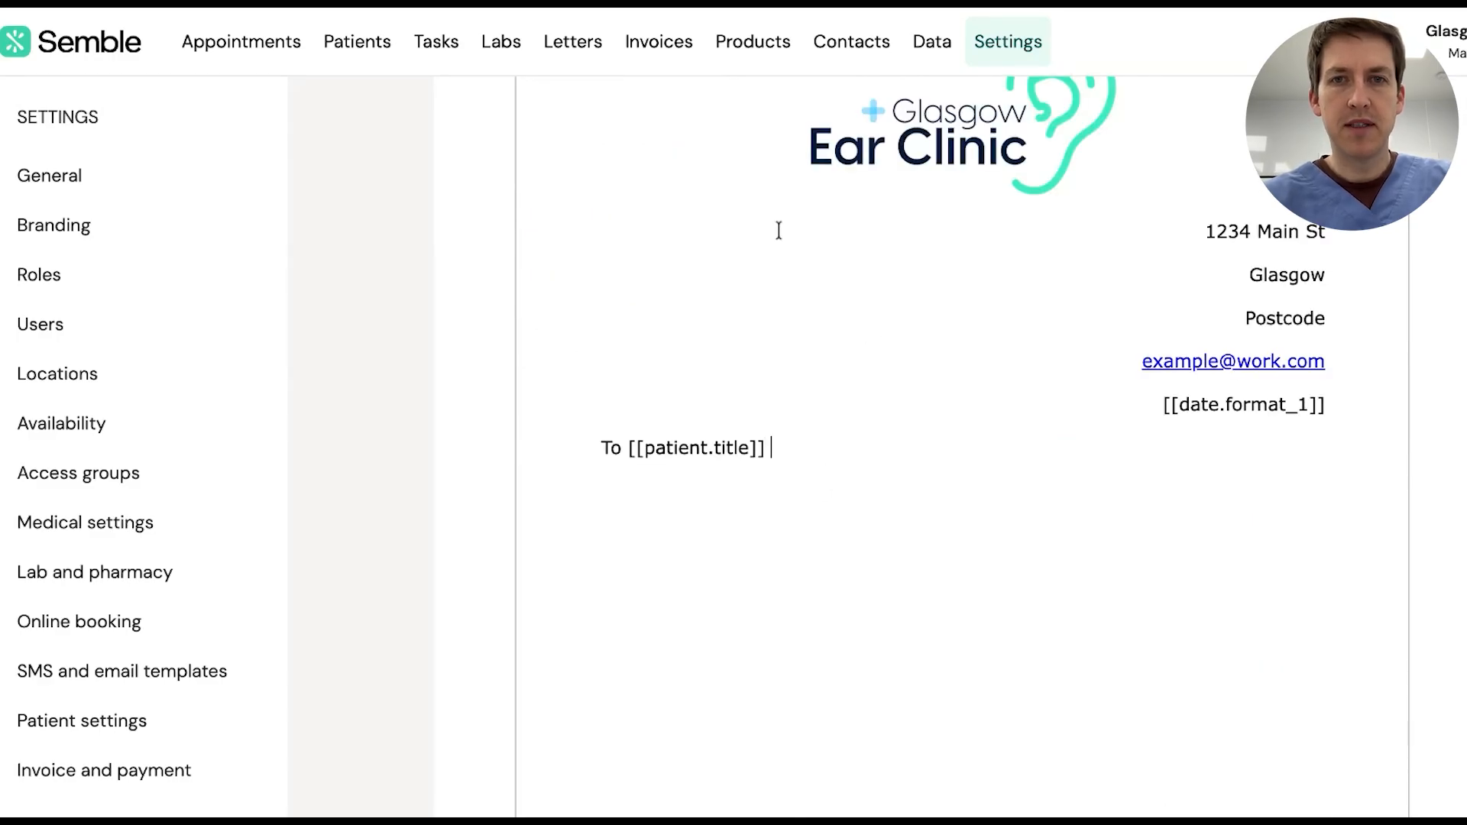
Add the patient first and last name placeholders, then begin a 'DOB' line
scroll(794, 331, up, 4)
click(827, 235)
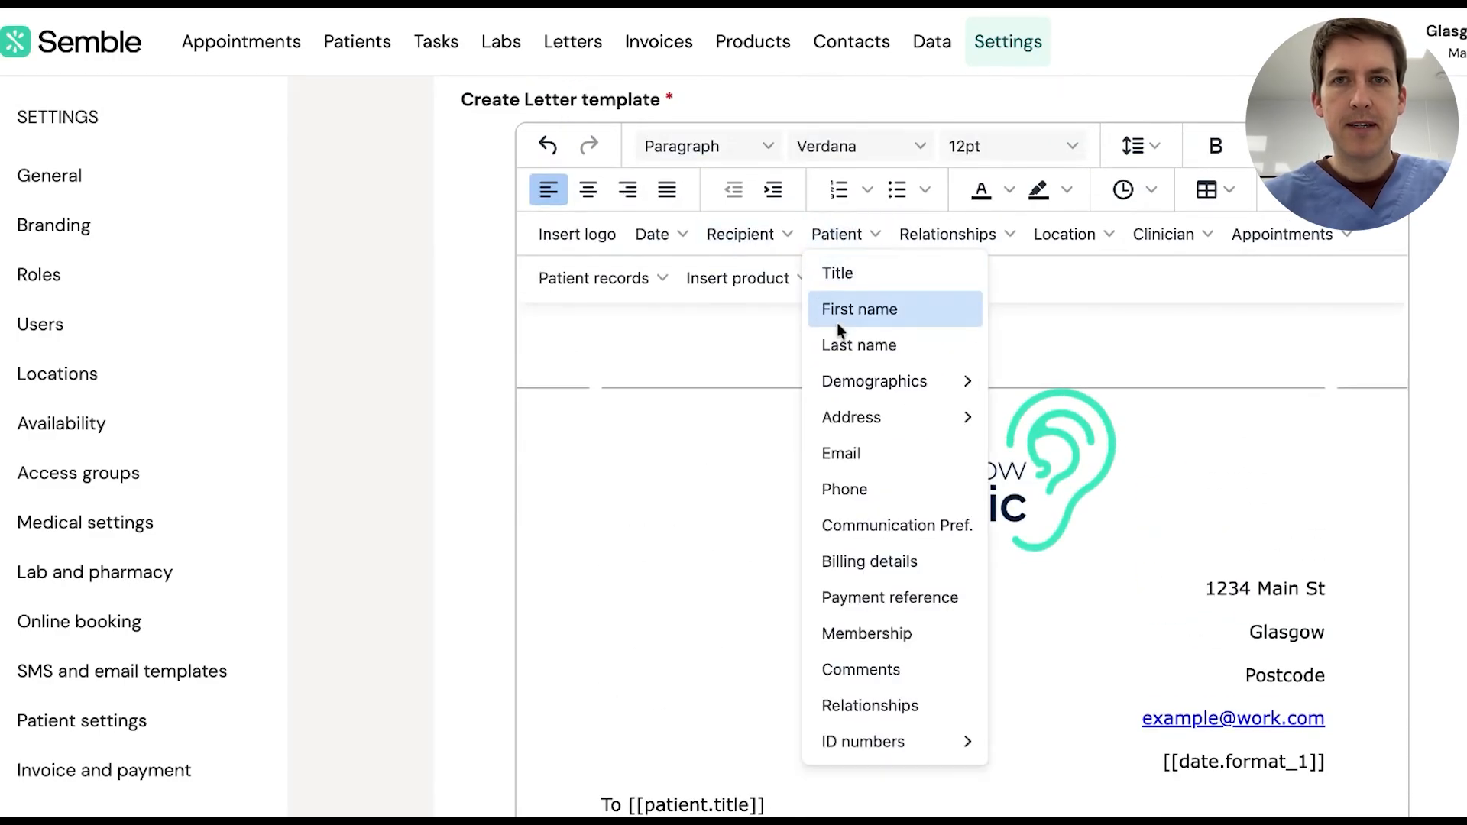
click(839, 310)
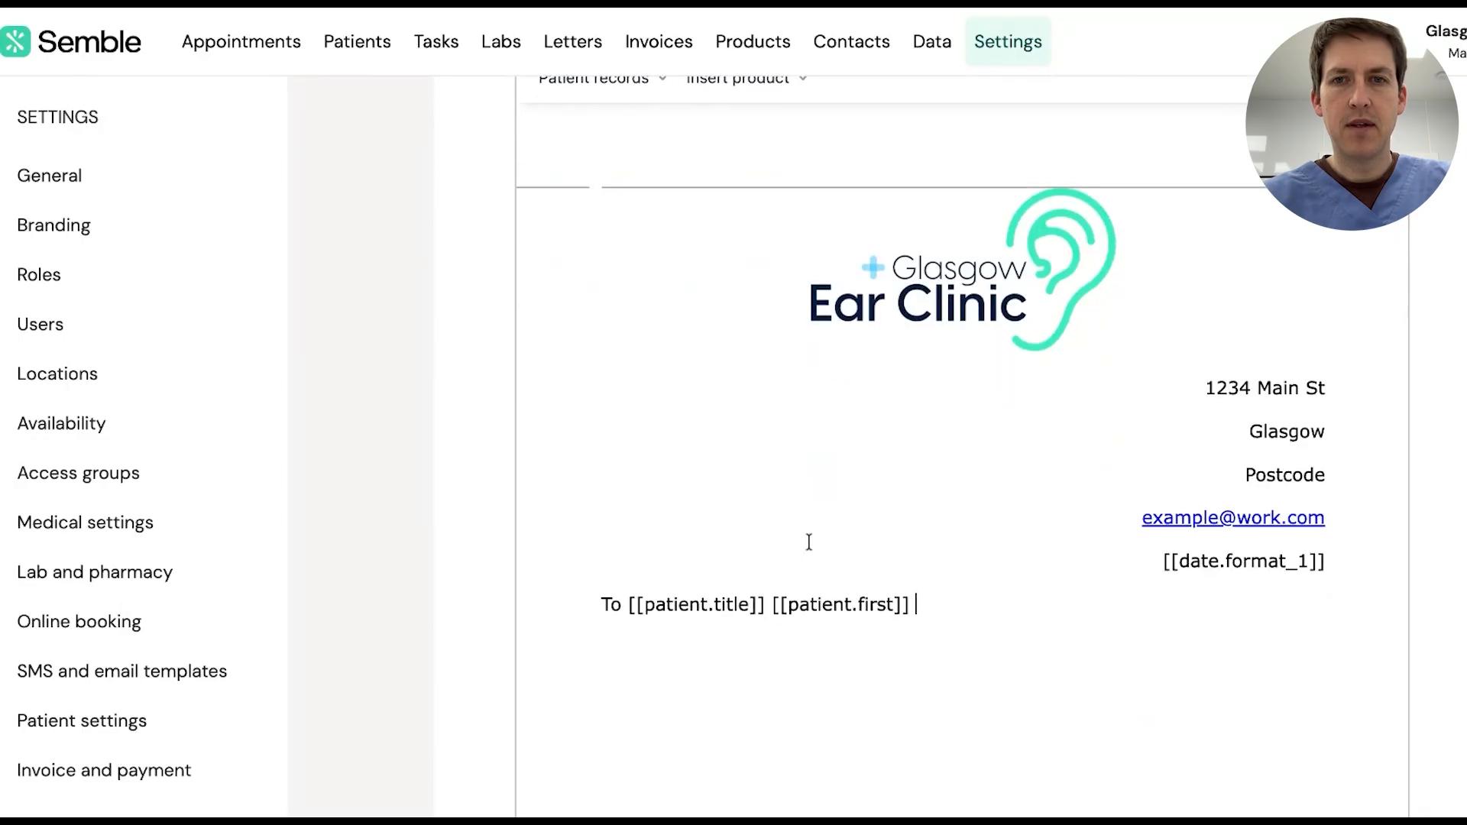
scroll(809, 542, up, 4)
click(859, 328)
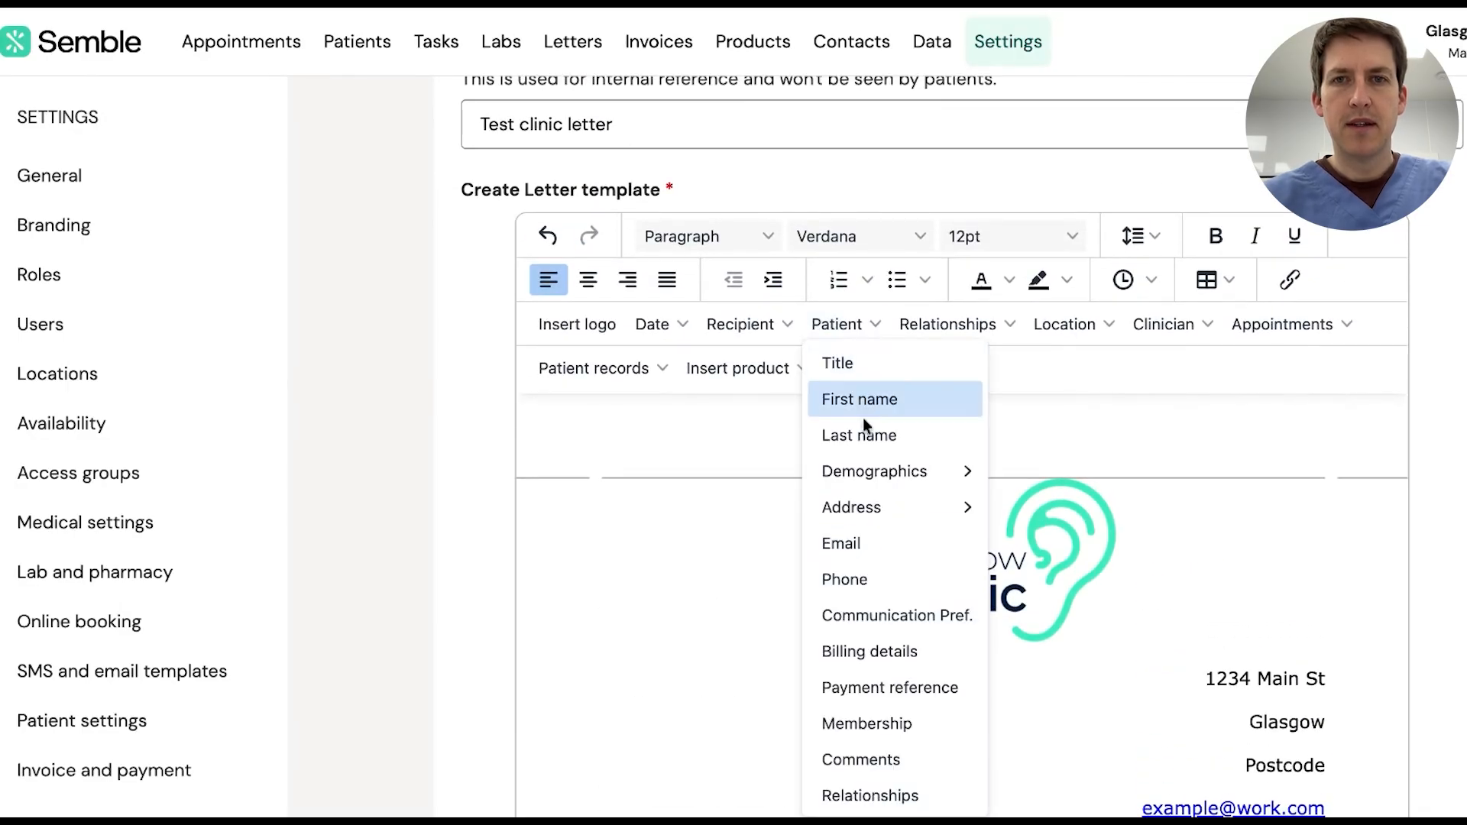
click(862, 436)
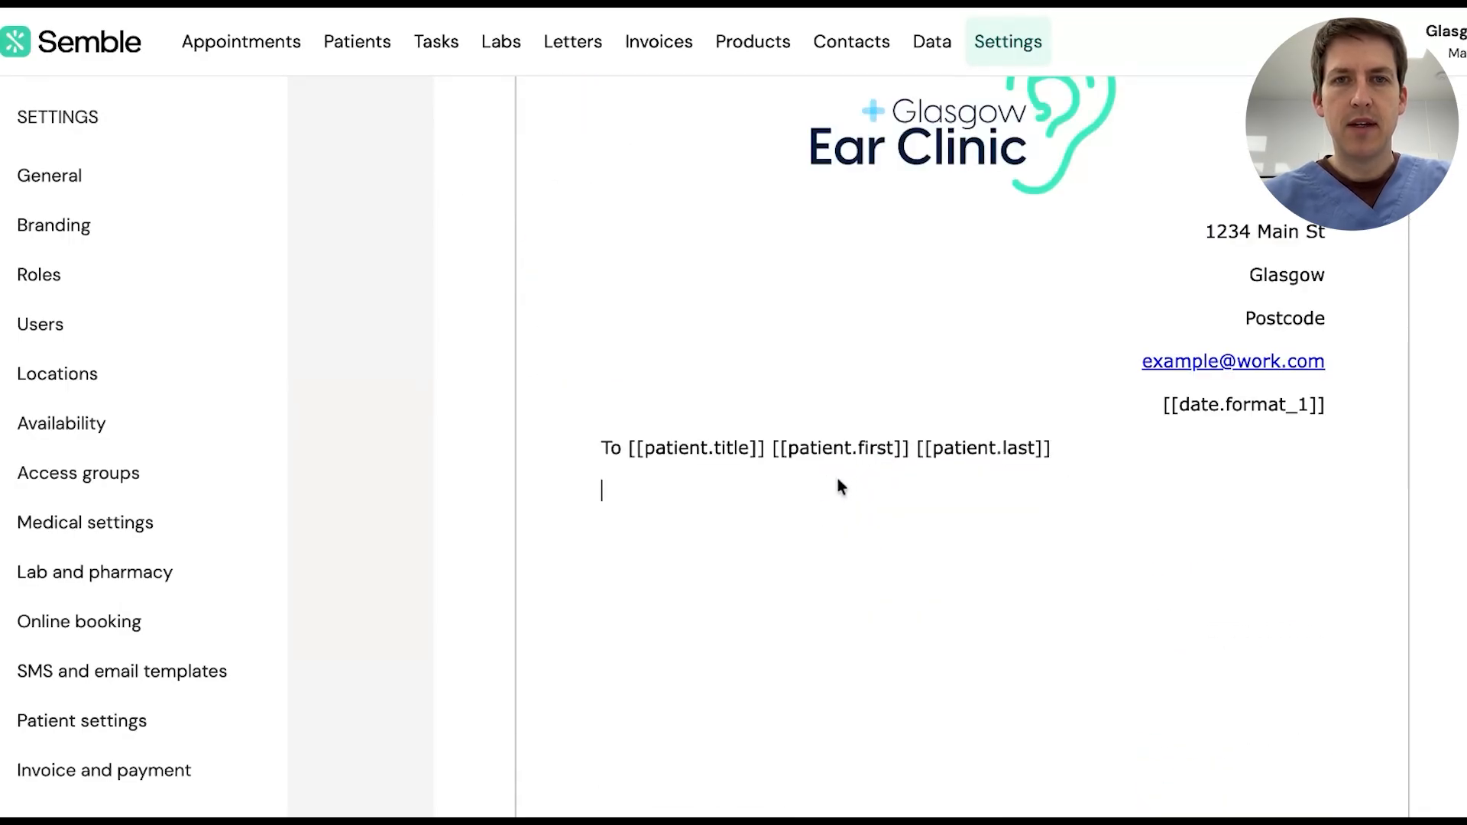
key(Return)
text(DOB)
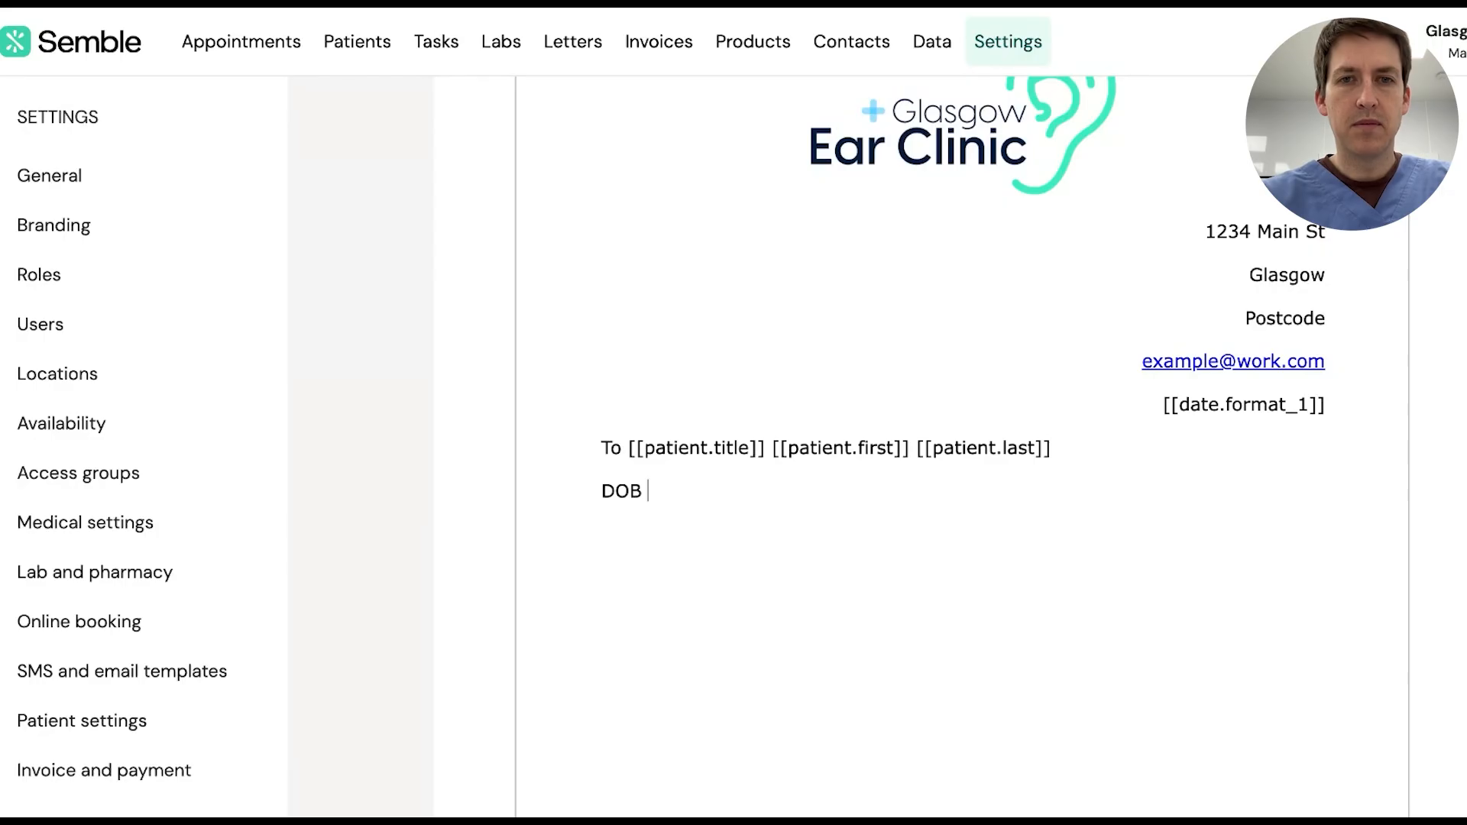
Insert the patient date-of-birth placeholder from Demographics after 'DOB'
scroll(820, 203, up, 4)
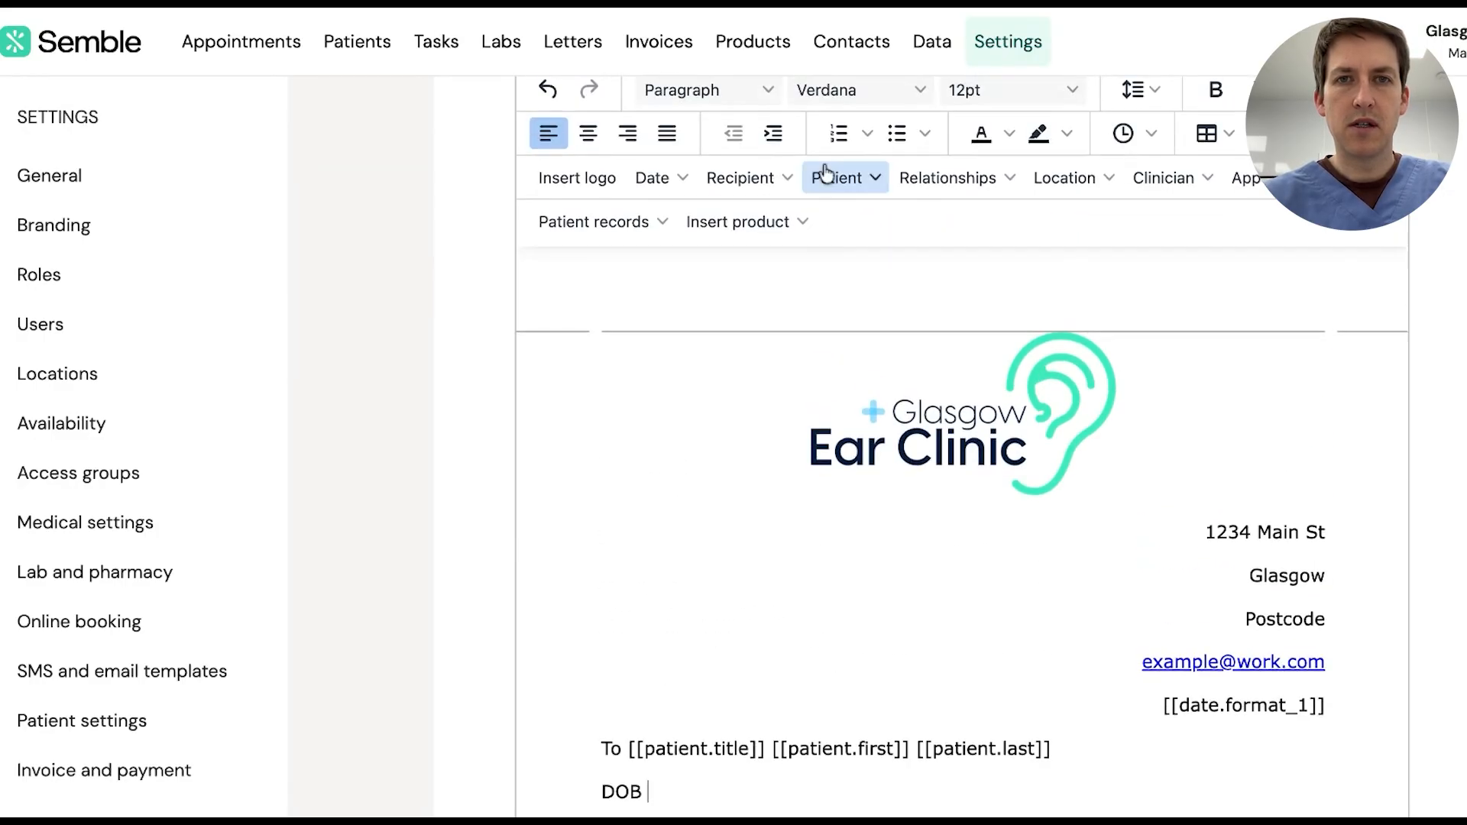
click(863, 181)
mouse_move(879, 324)
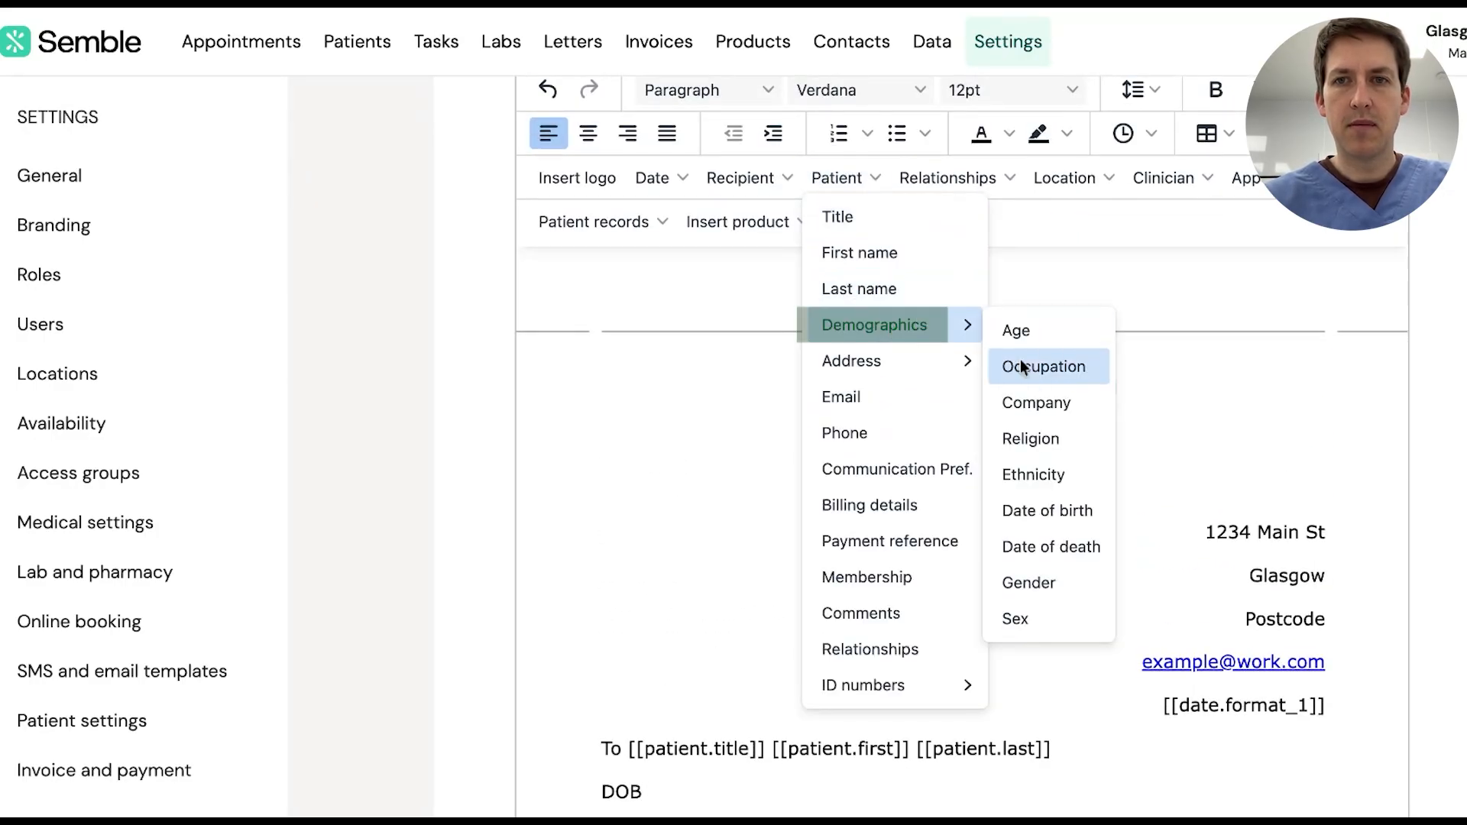
click(1048, 507)
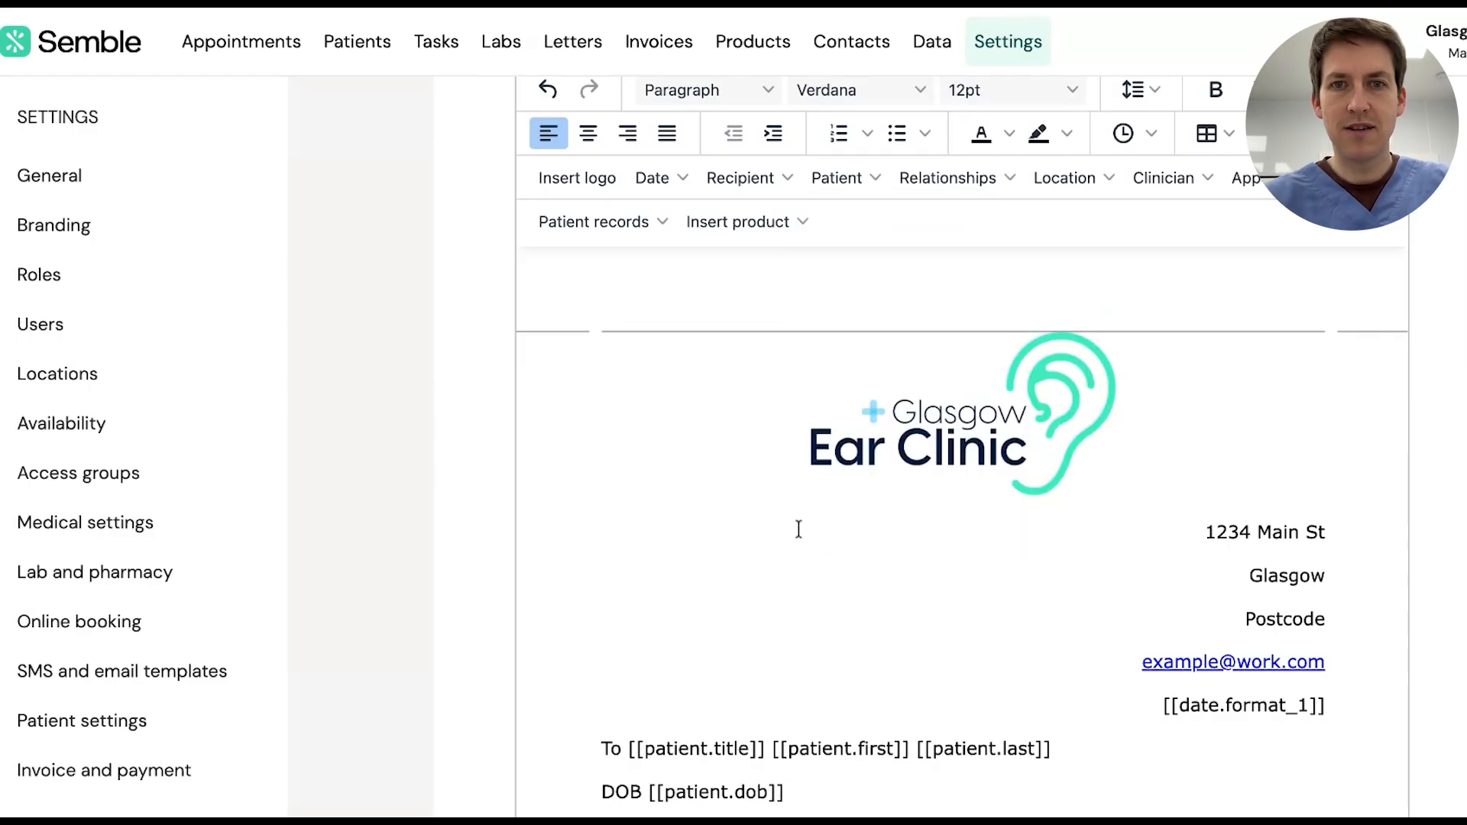
Insert the patient's full address placeholder from the Address fields
scroll(798, 596, down, 3)
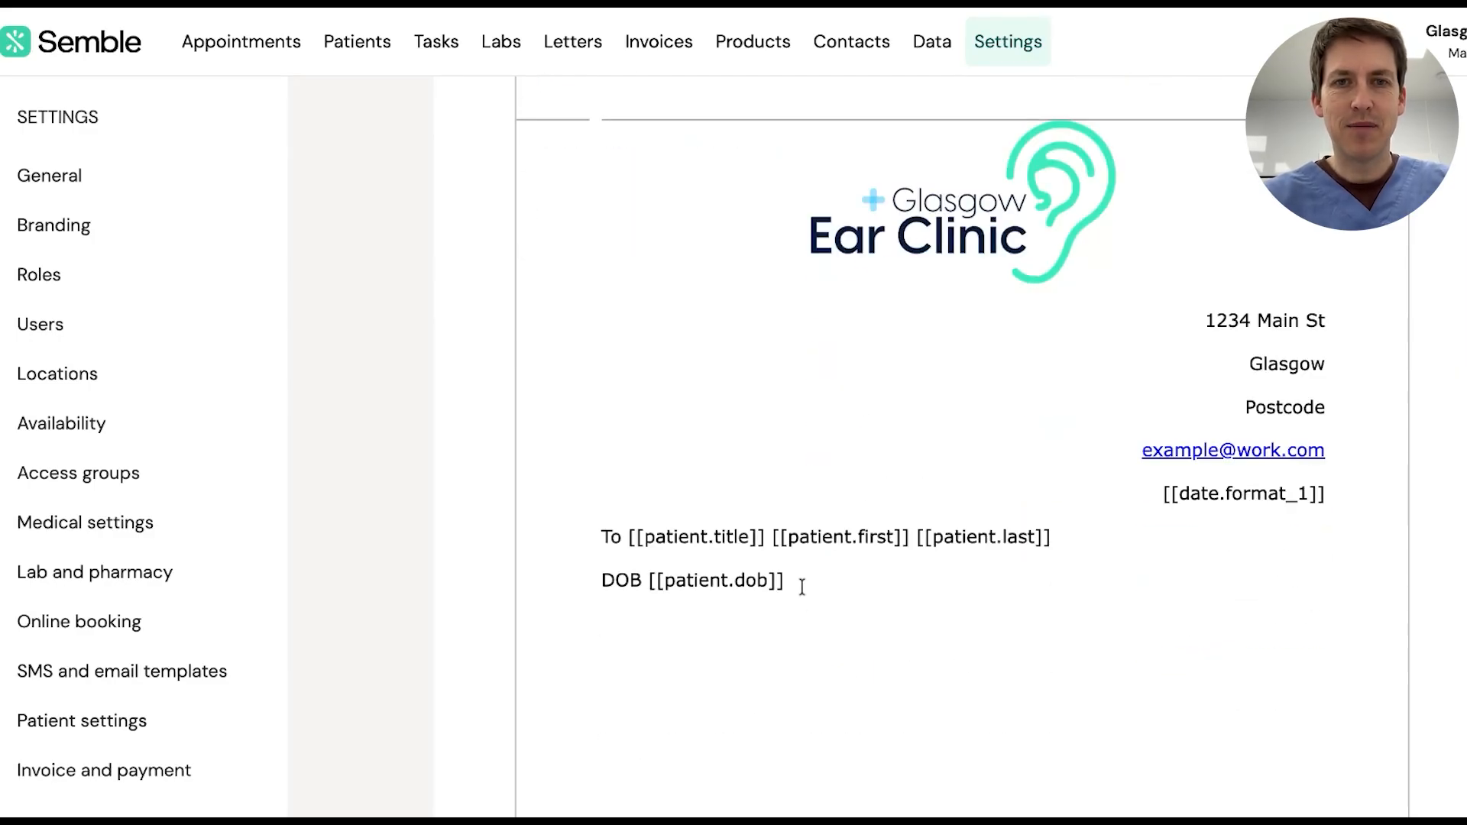
scroll(869, 394, up, 3)
click(872, 183)
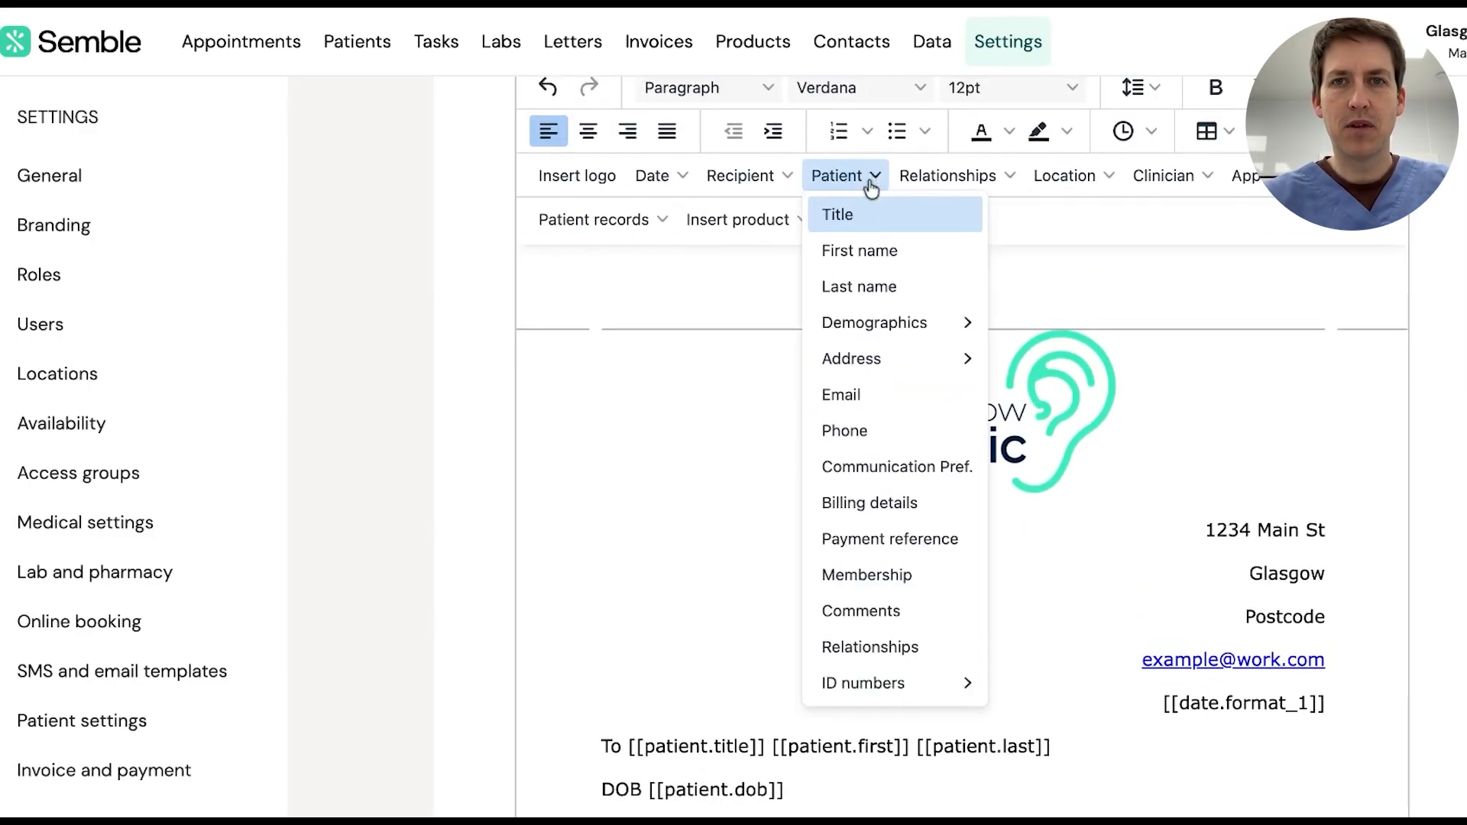
mouse_move(893, 354)
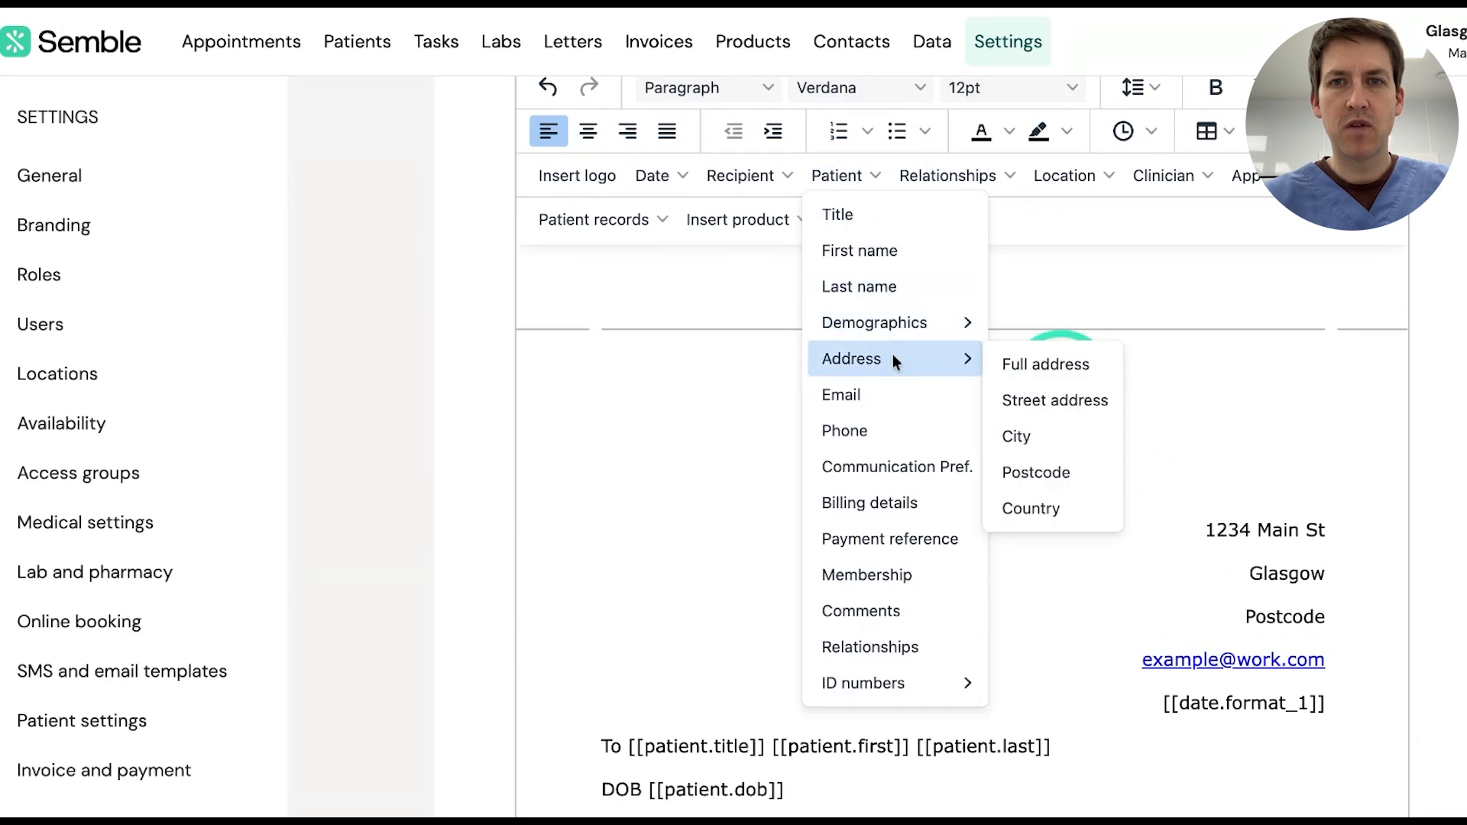
click(1044, 365)
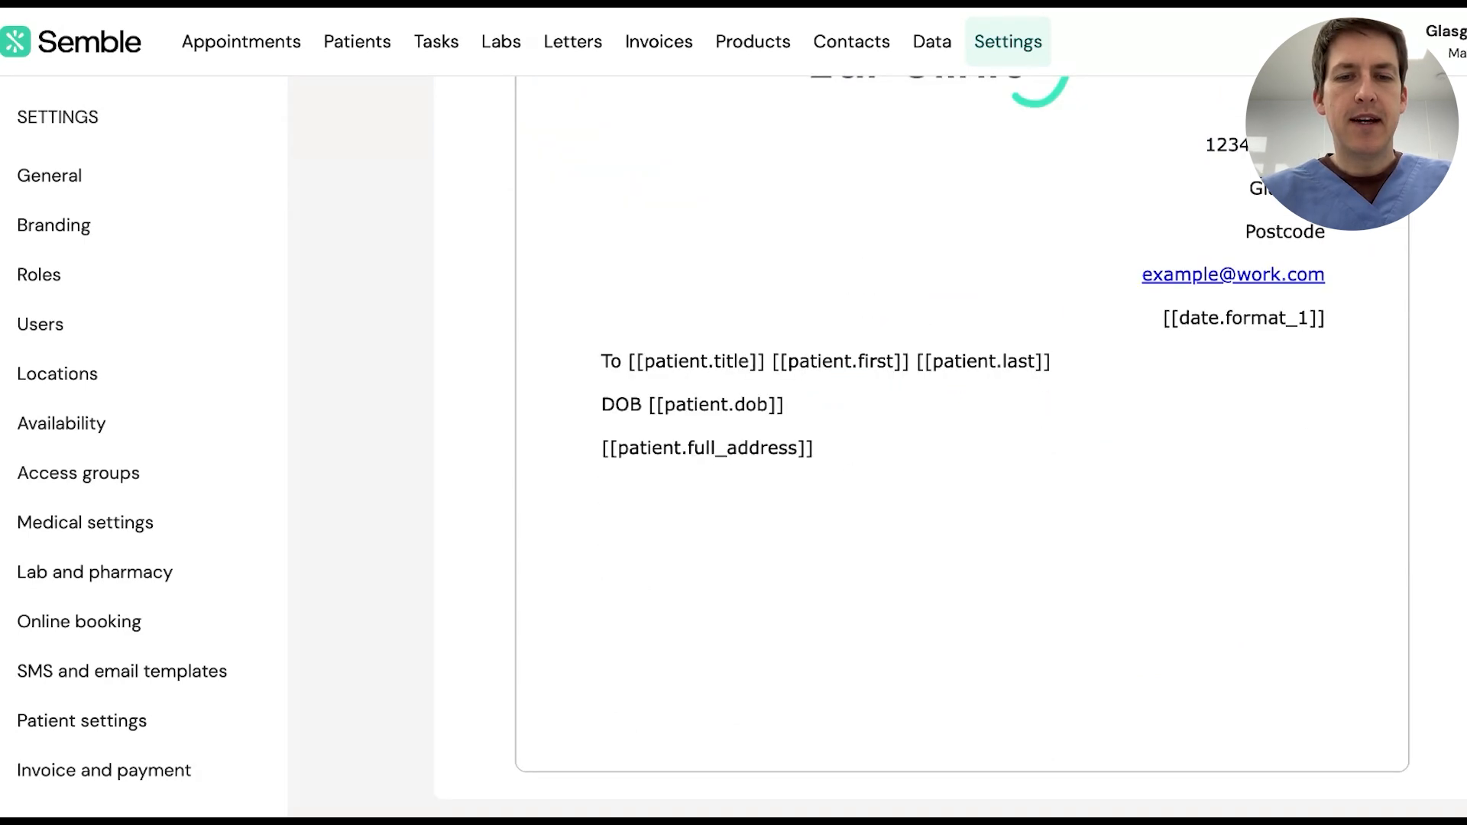
Type Diagnosis, Management and Follow up on separate lines and make all three bold
text(Diagno)
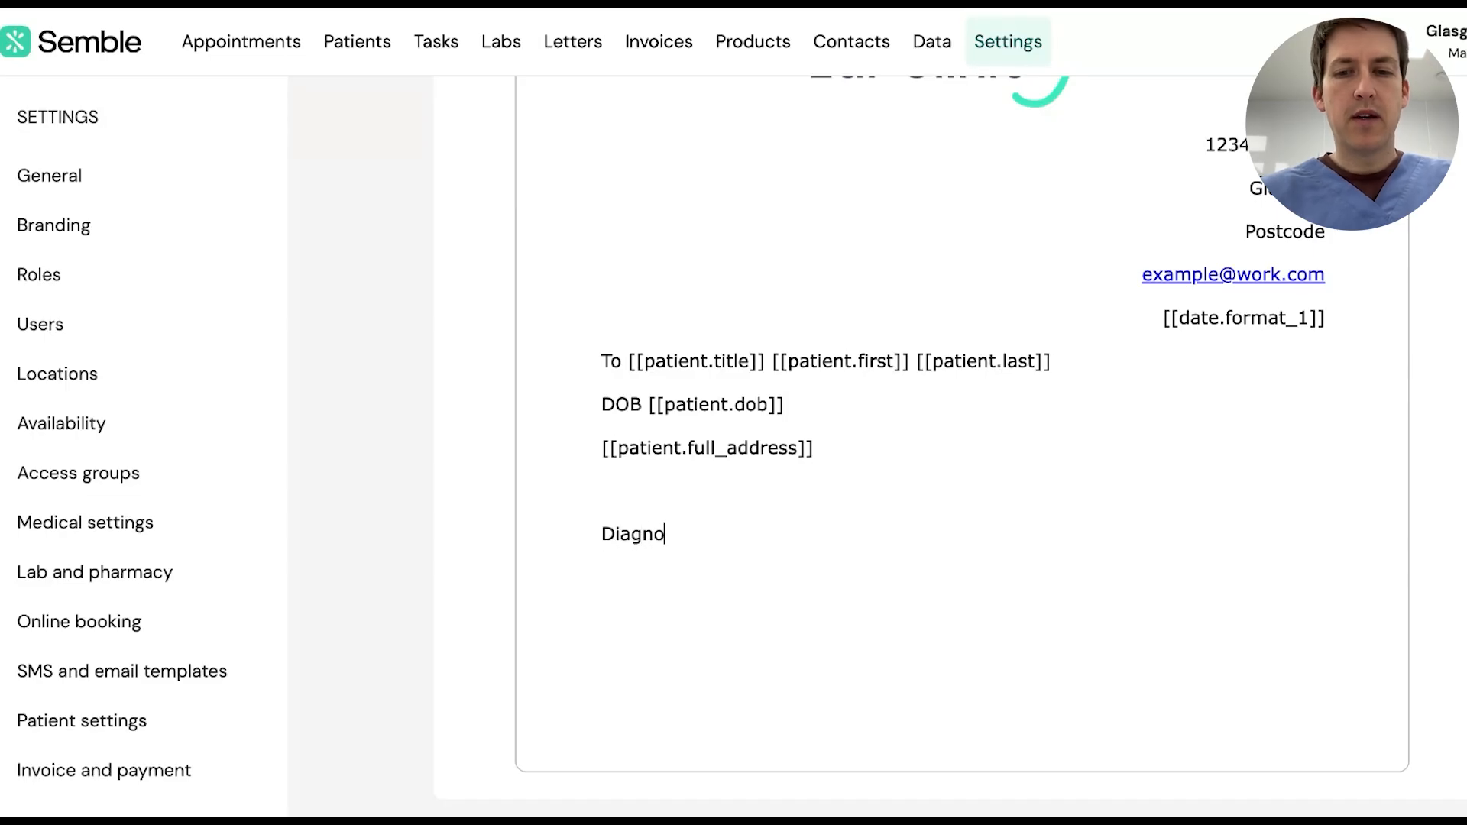
text(sis Managemen)
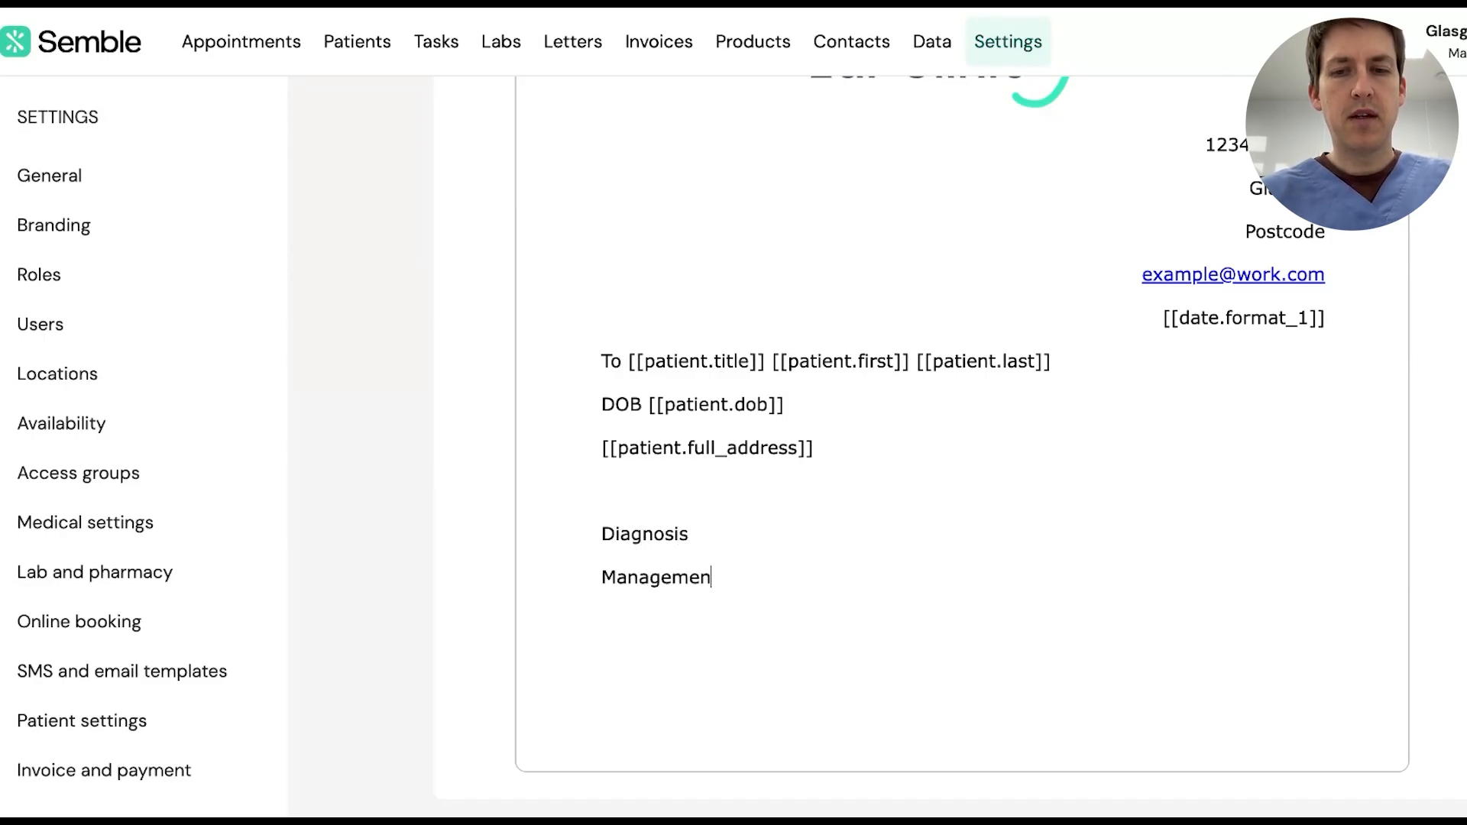
text(t)
key(Return)
text(Follow up)
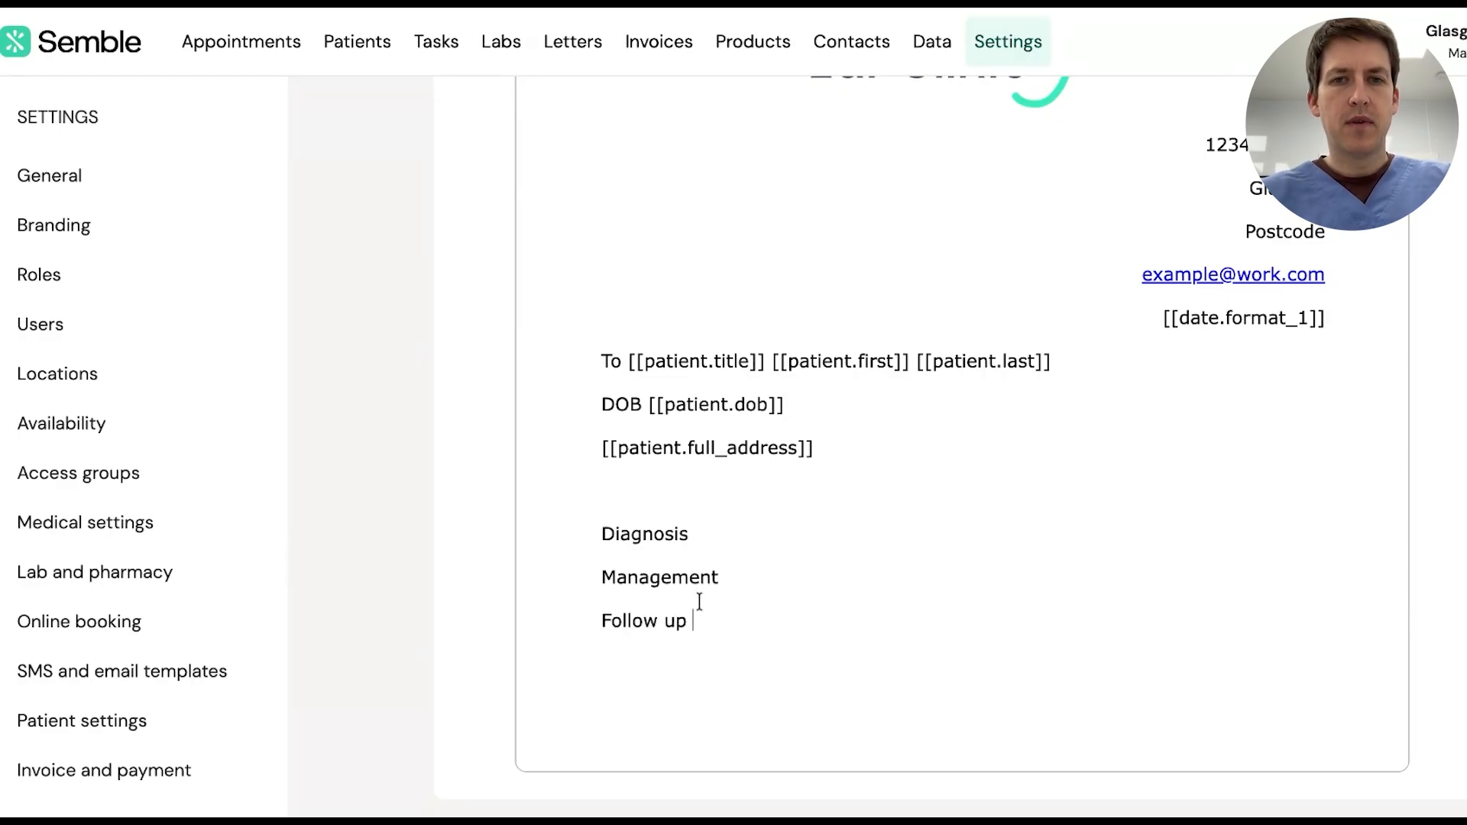
drag(692, 620, 603, 533)
key(ctrl+b)
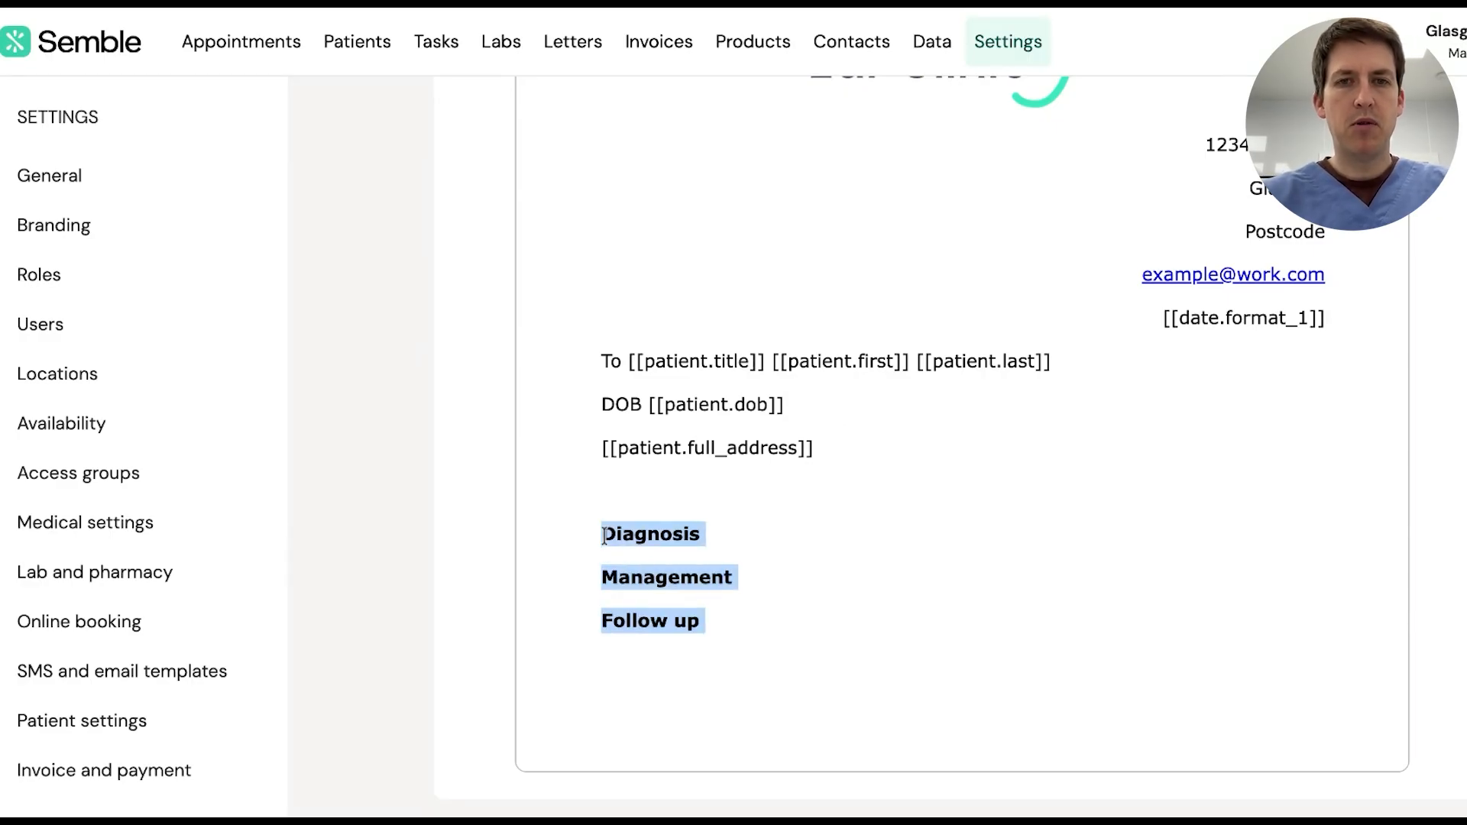
click(738, 636)
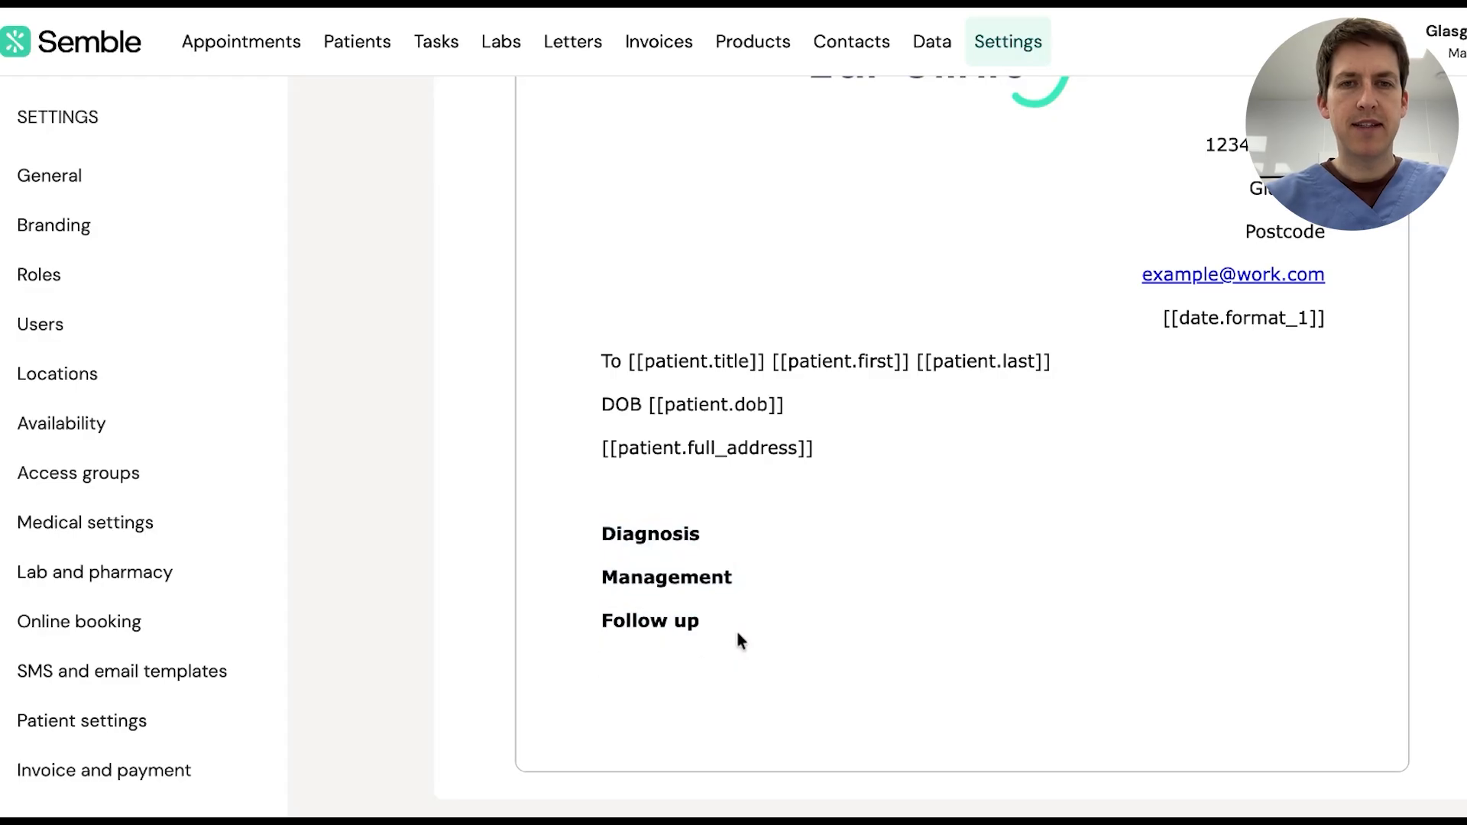
scroll(716, 685, down, 1)
Write 'Thank you for attending the clinic today' below Follow up and remove its bold
text(T)
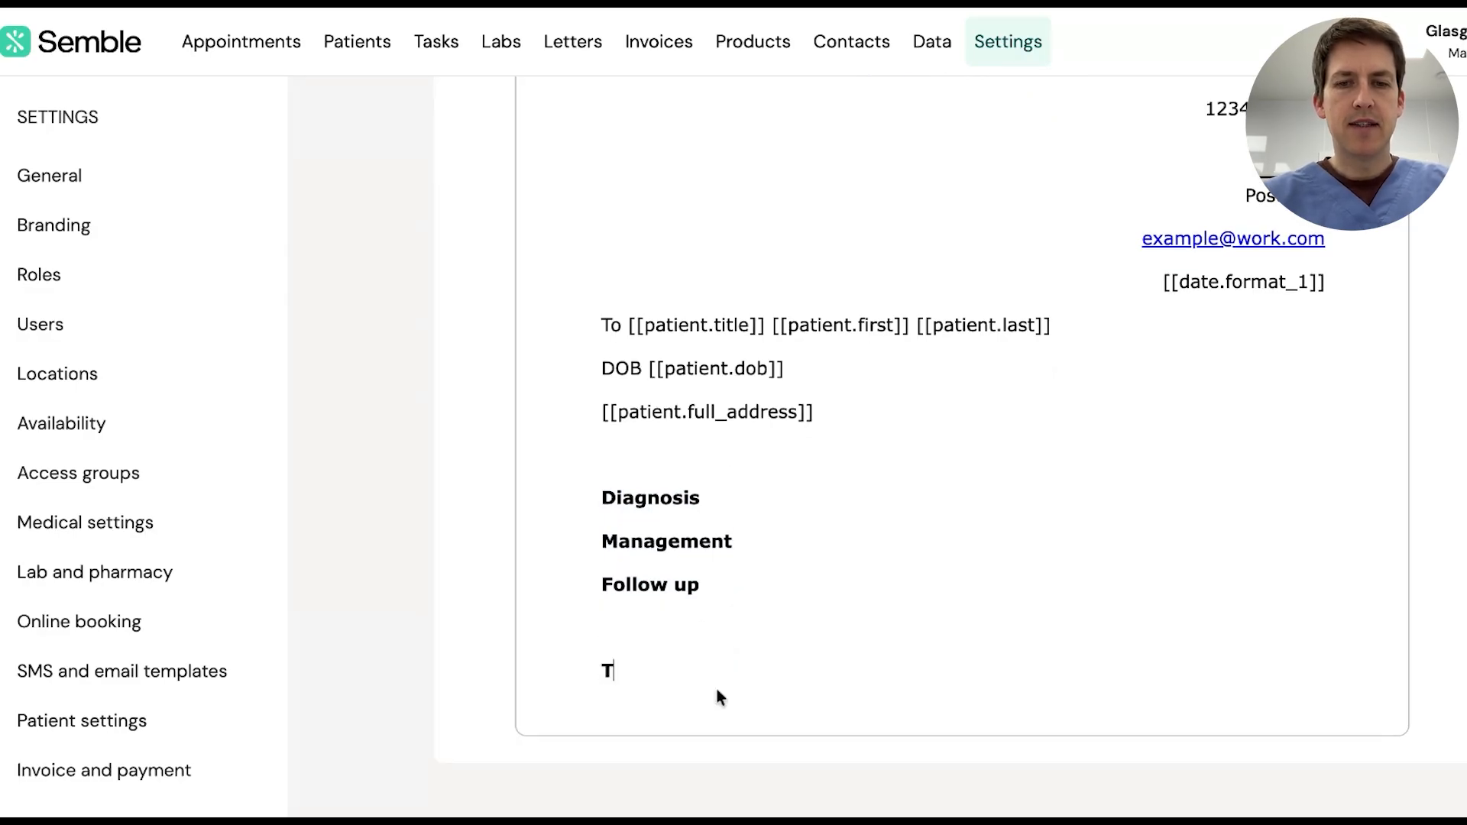
text(hankyou)
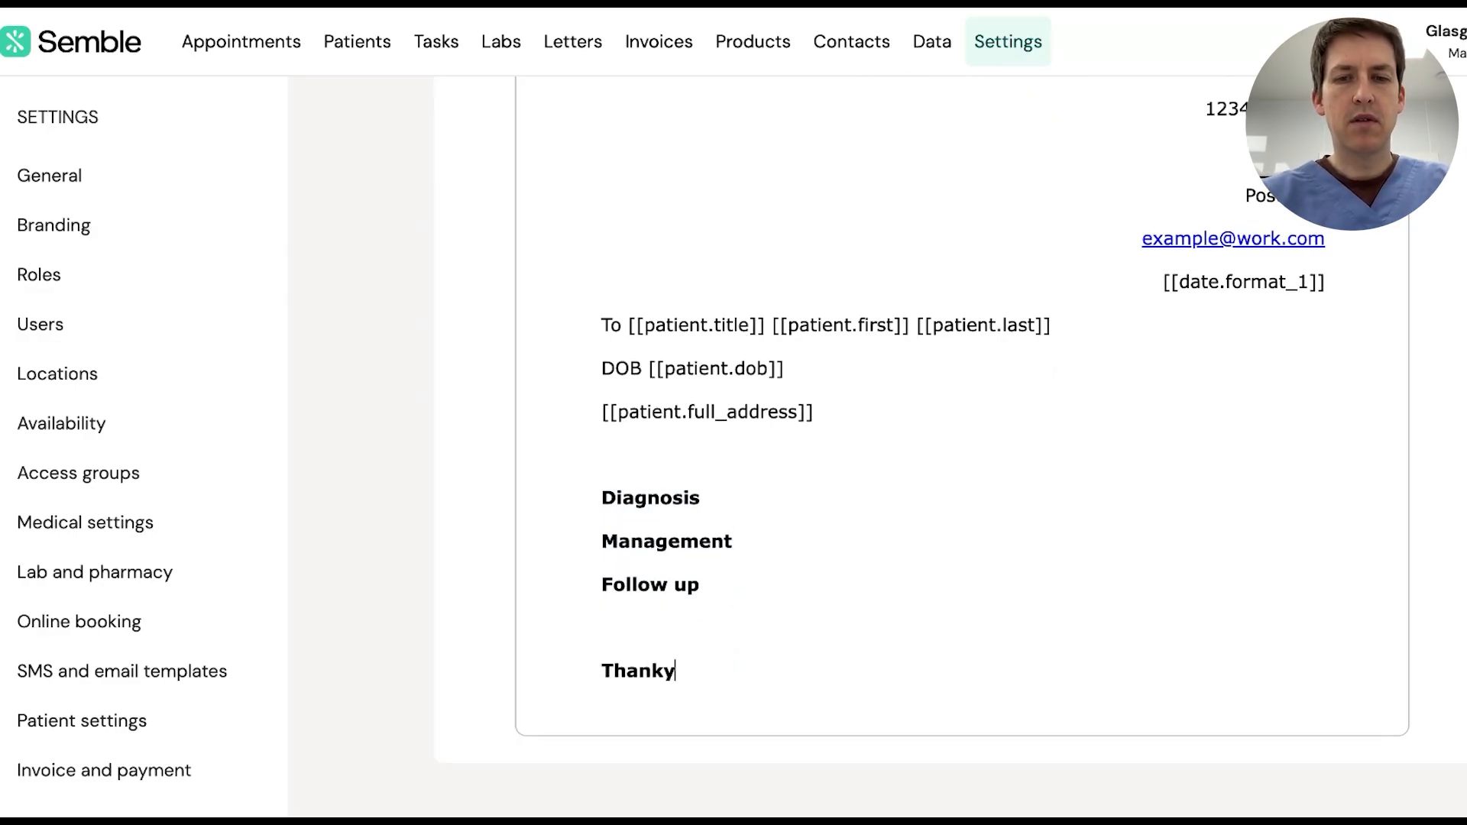
key(BackSpace)
key(BackSpace)
key(BackSpace)
key(BackSpace)
text(you )
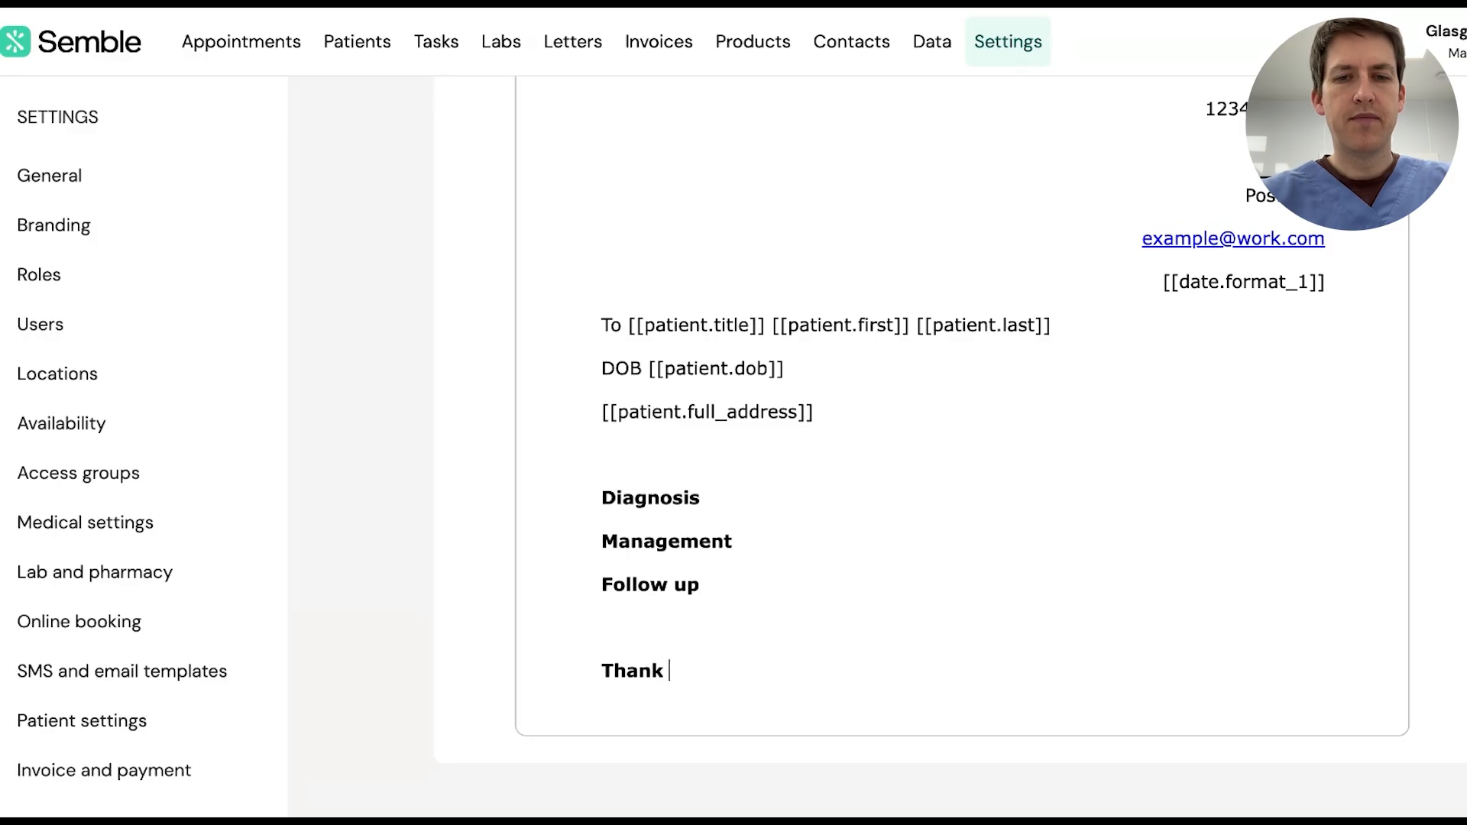
text(for )
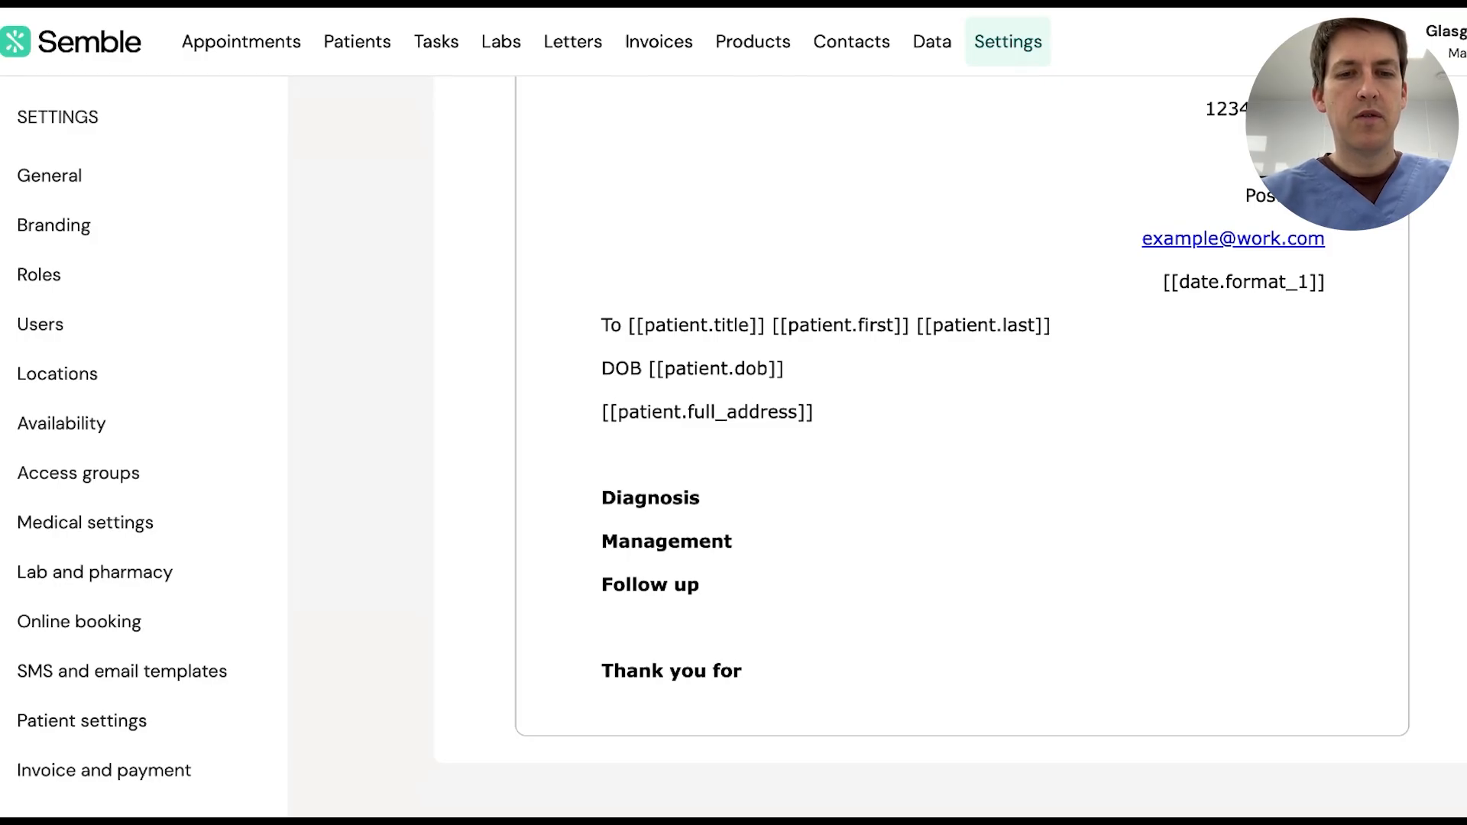
text(attending the clinic today)
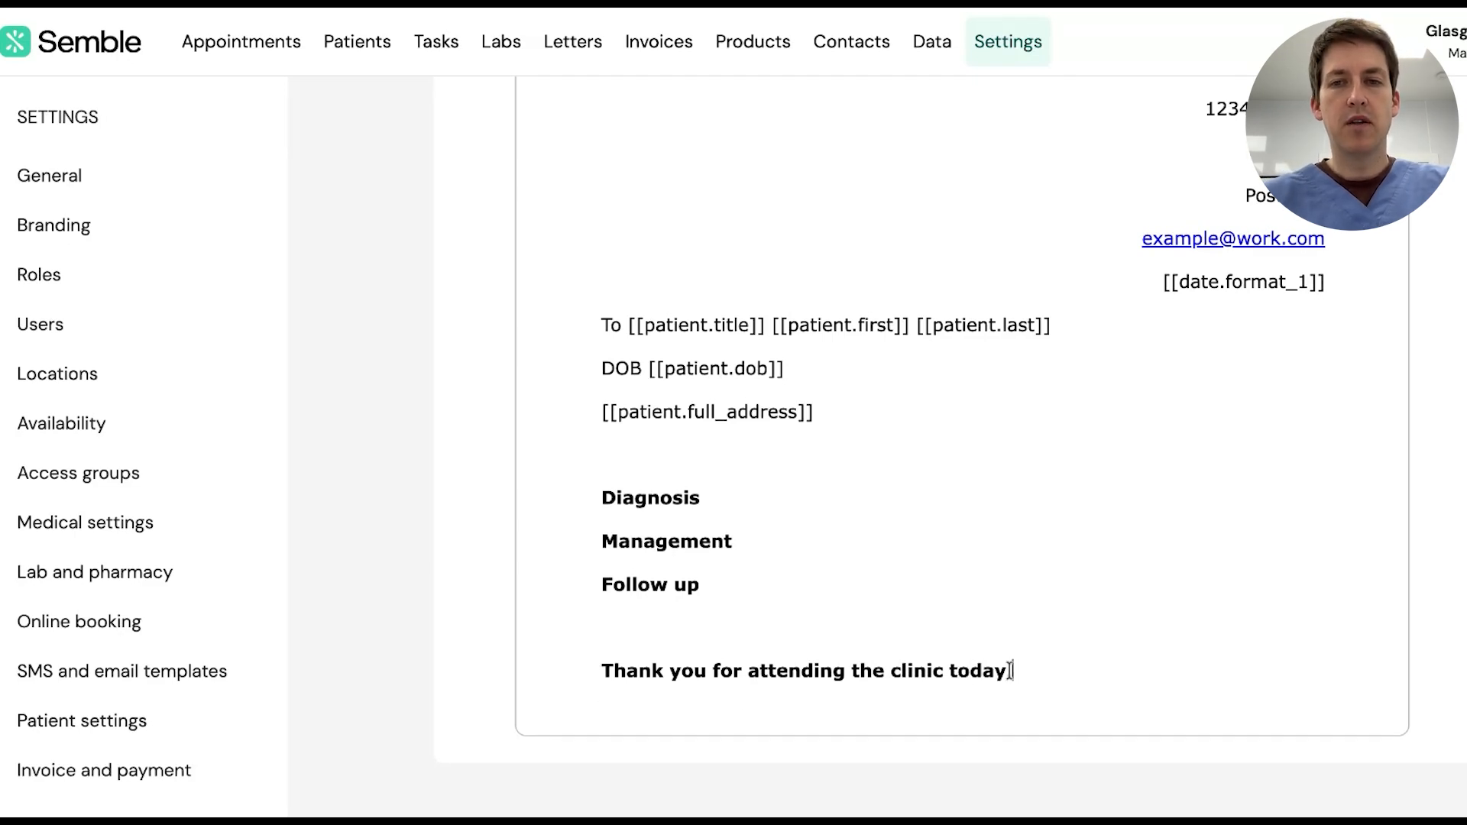
drag(1015, 670, 557, 669)
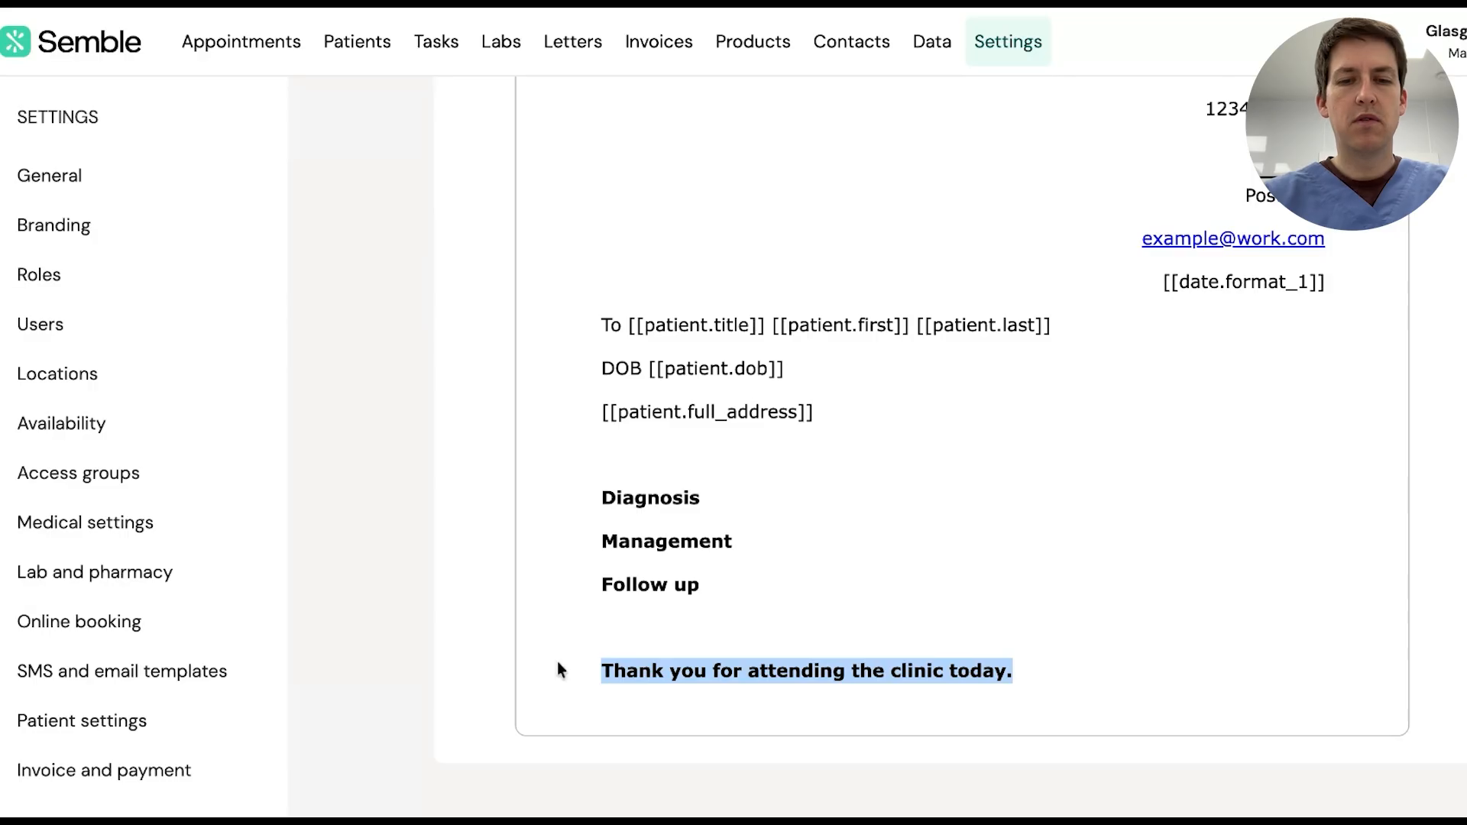
key(super+b)
click(617, 707)
scroll(682, 650, down, 1)
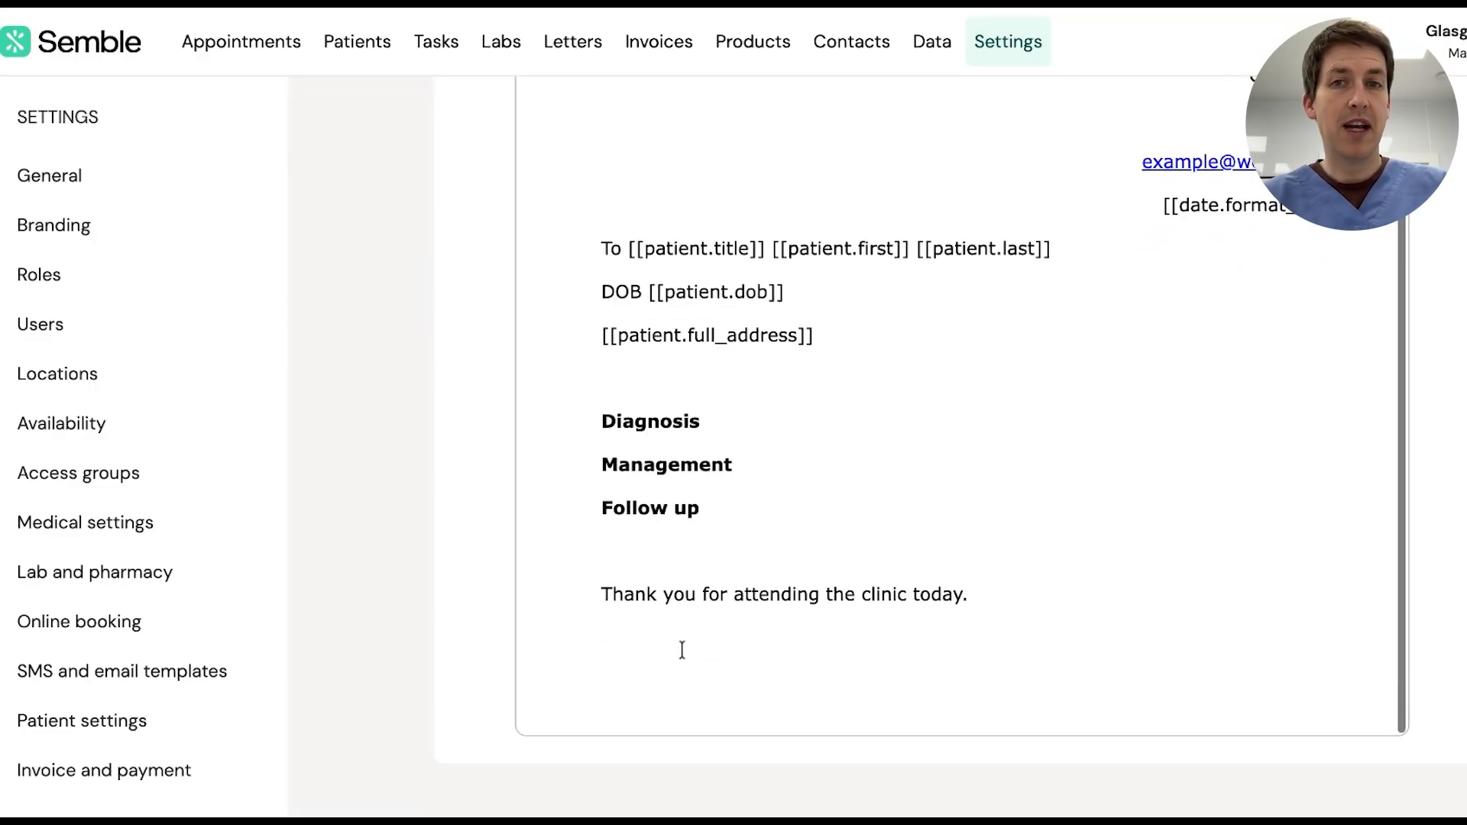
scroll(757, 412, up, 2)
scroll(758, 412, up, 5)
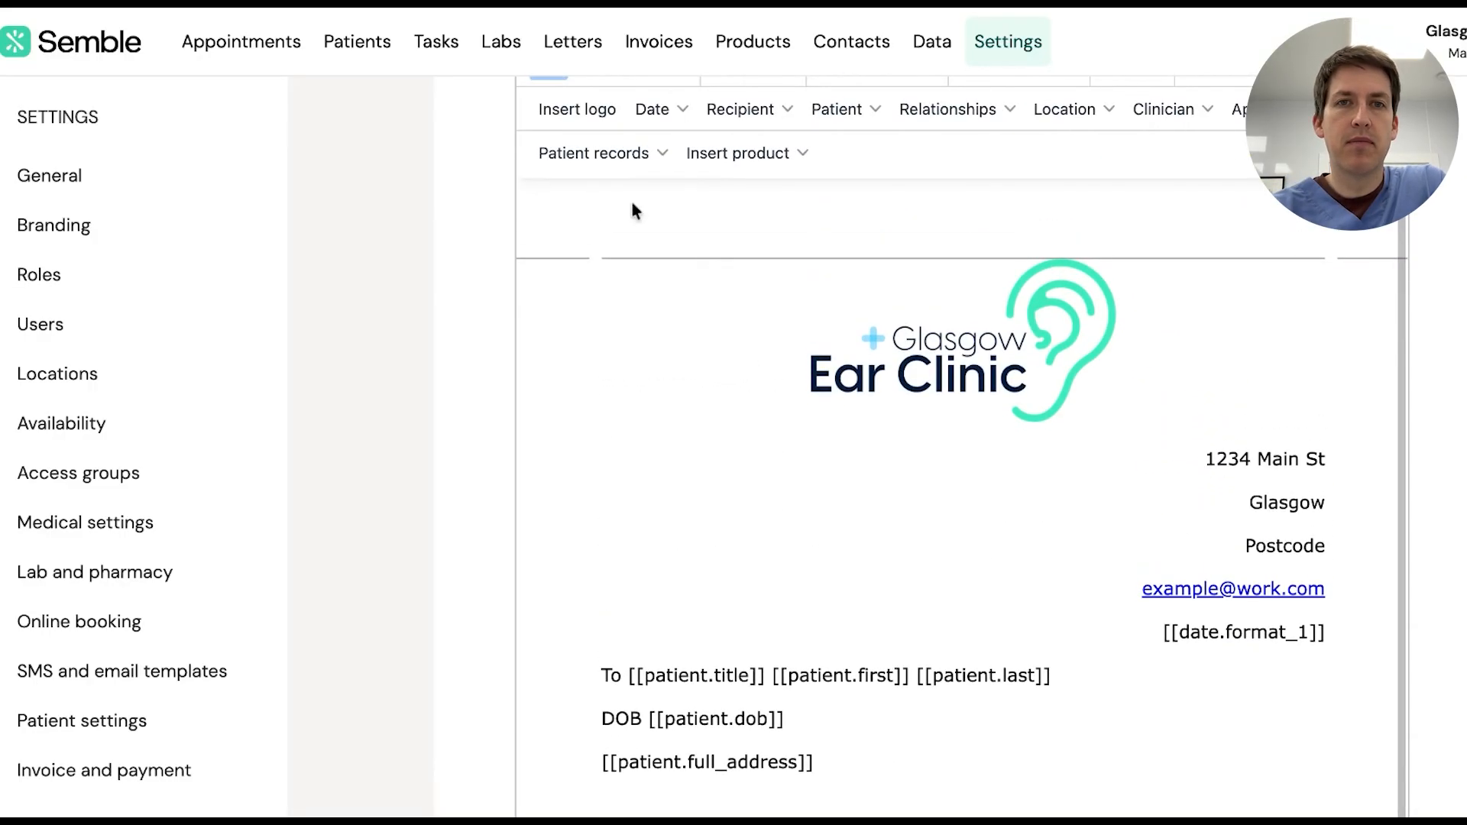
click(642, 156)
mouse_move(601, 224)
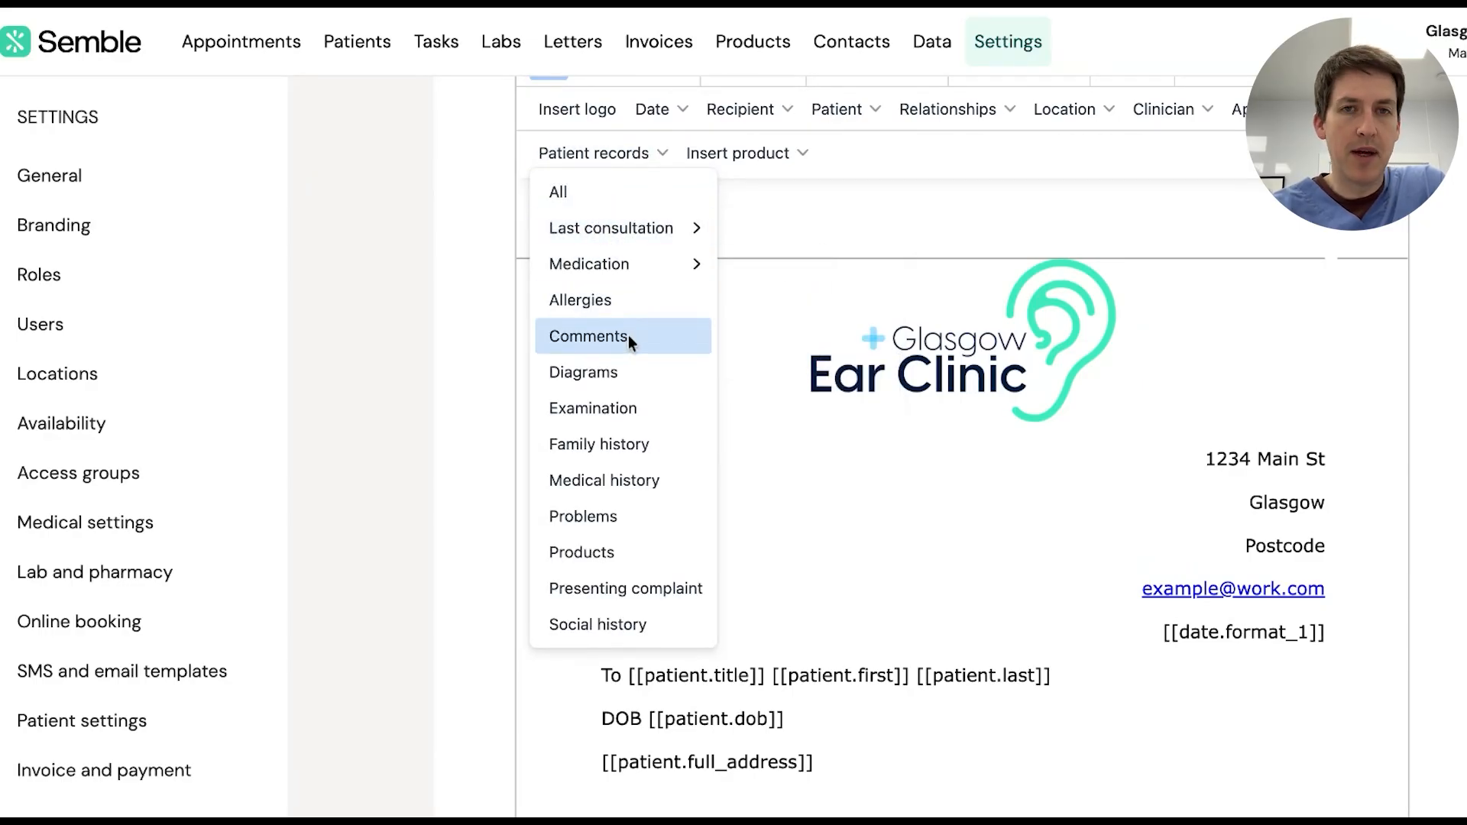
mouse_move(645, 262)
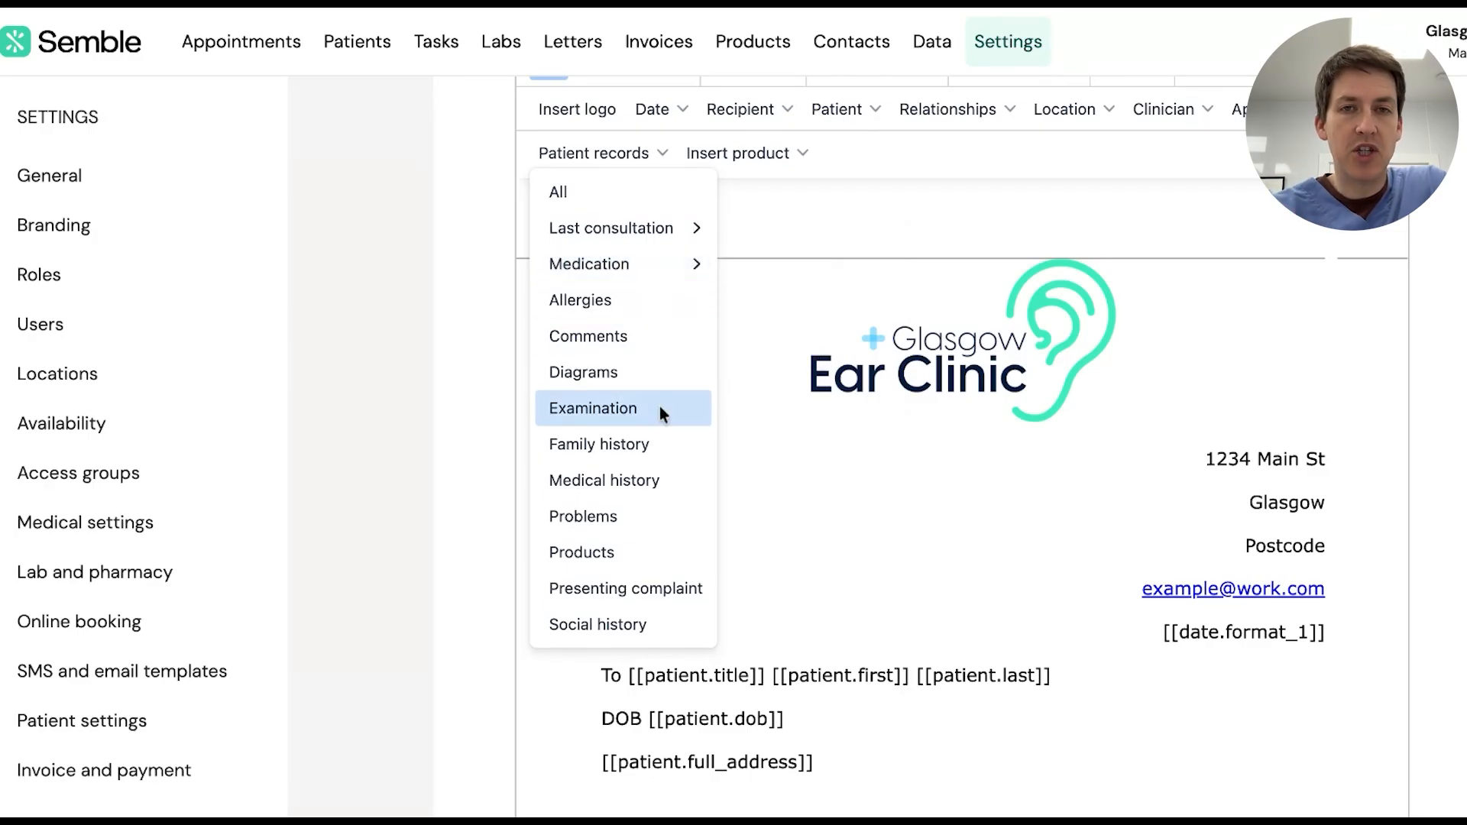
scroll(760, 524, down, 1)
click(781, 544)
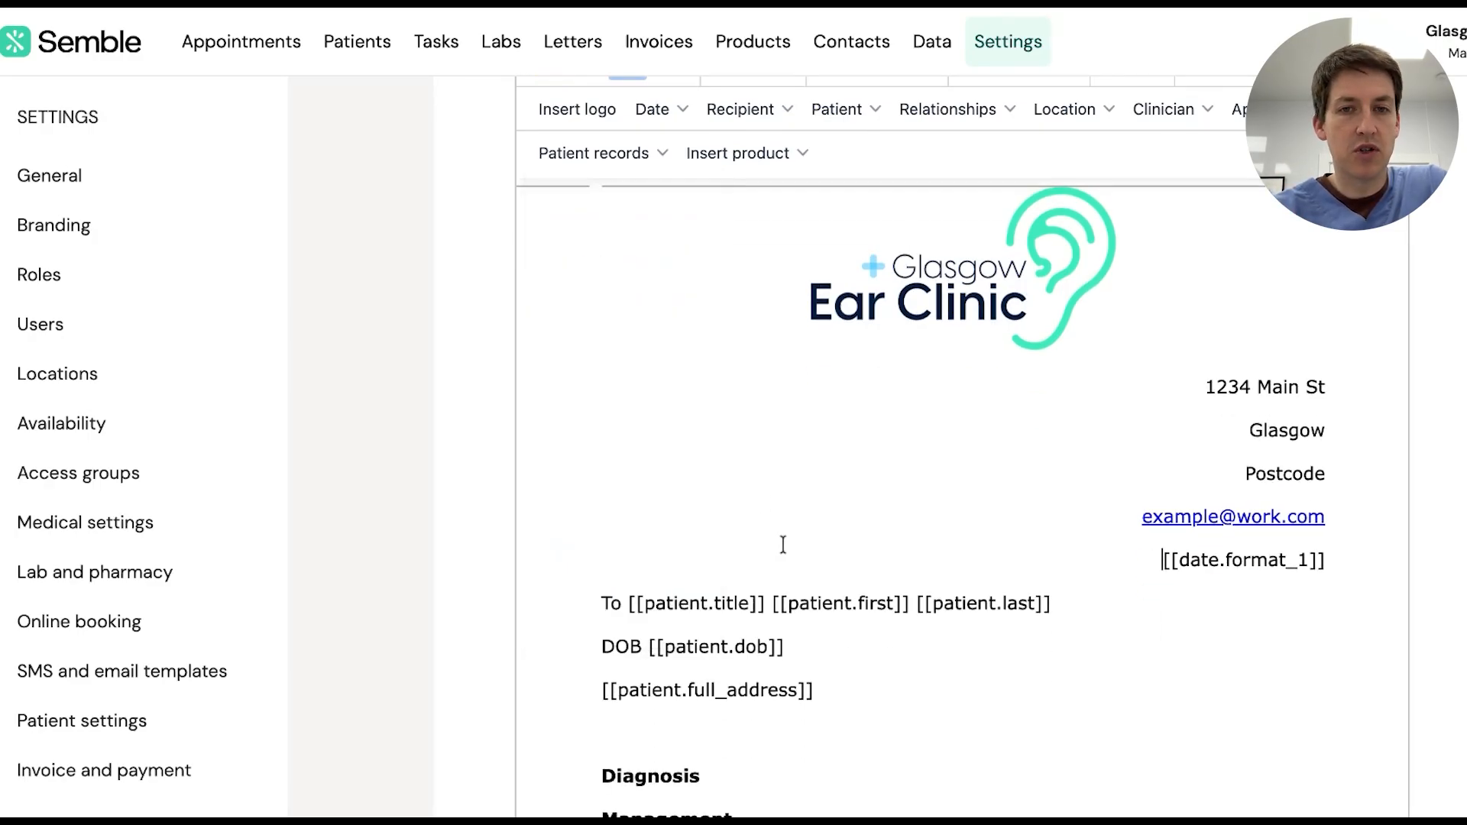
scroll(751, 683, down, 3)
Type a non-bold 'Your Sincerely' sign-off and leave an empty line beneath it
scroll(711, 711, down, 2)
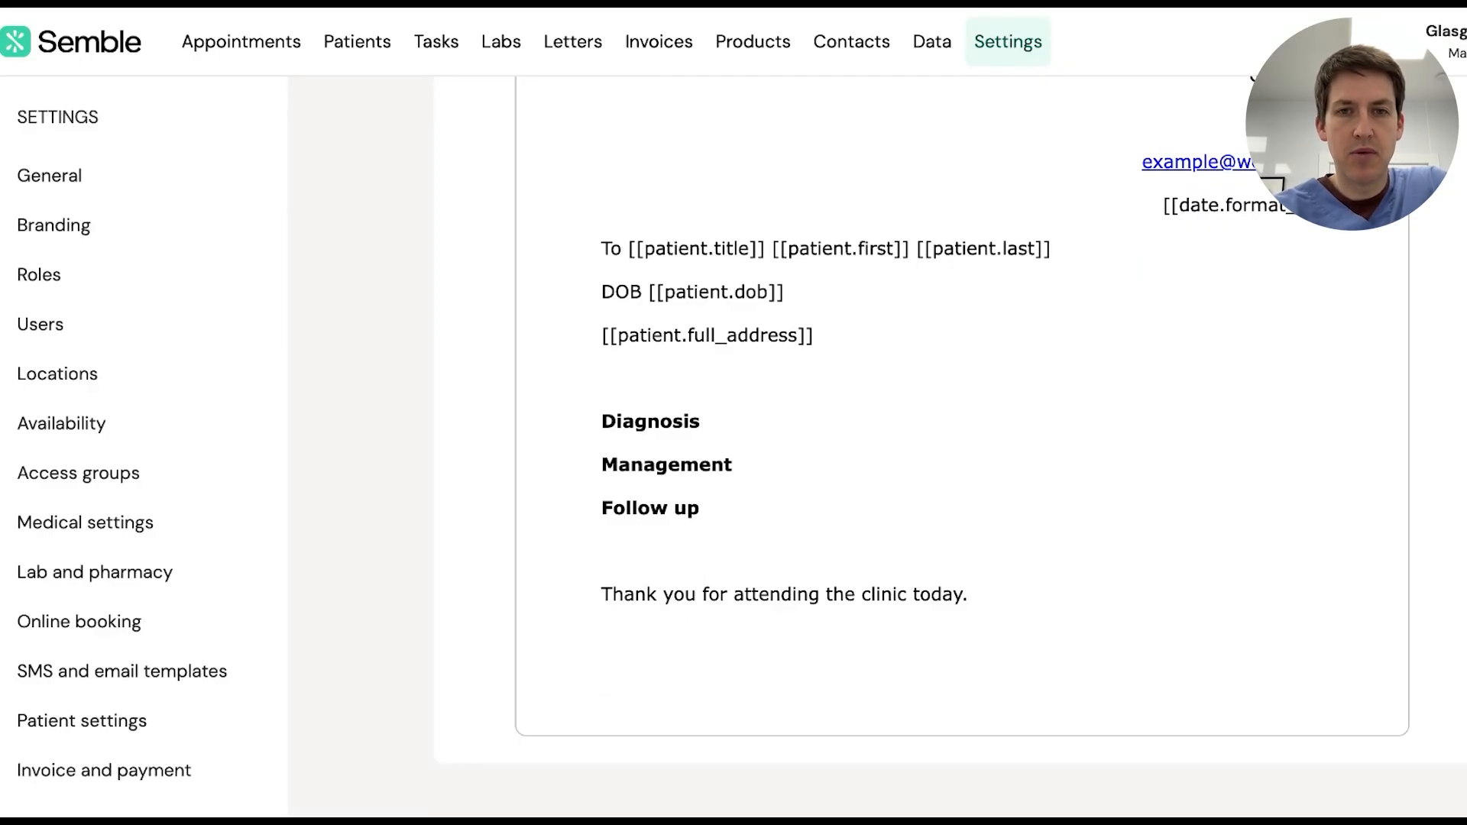
key(Return)
text(Your)
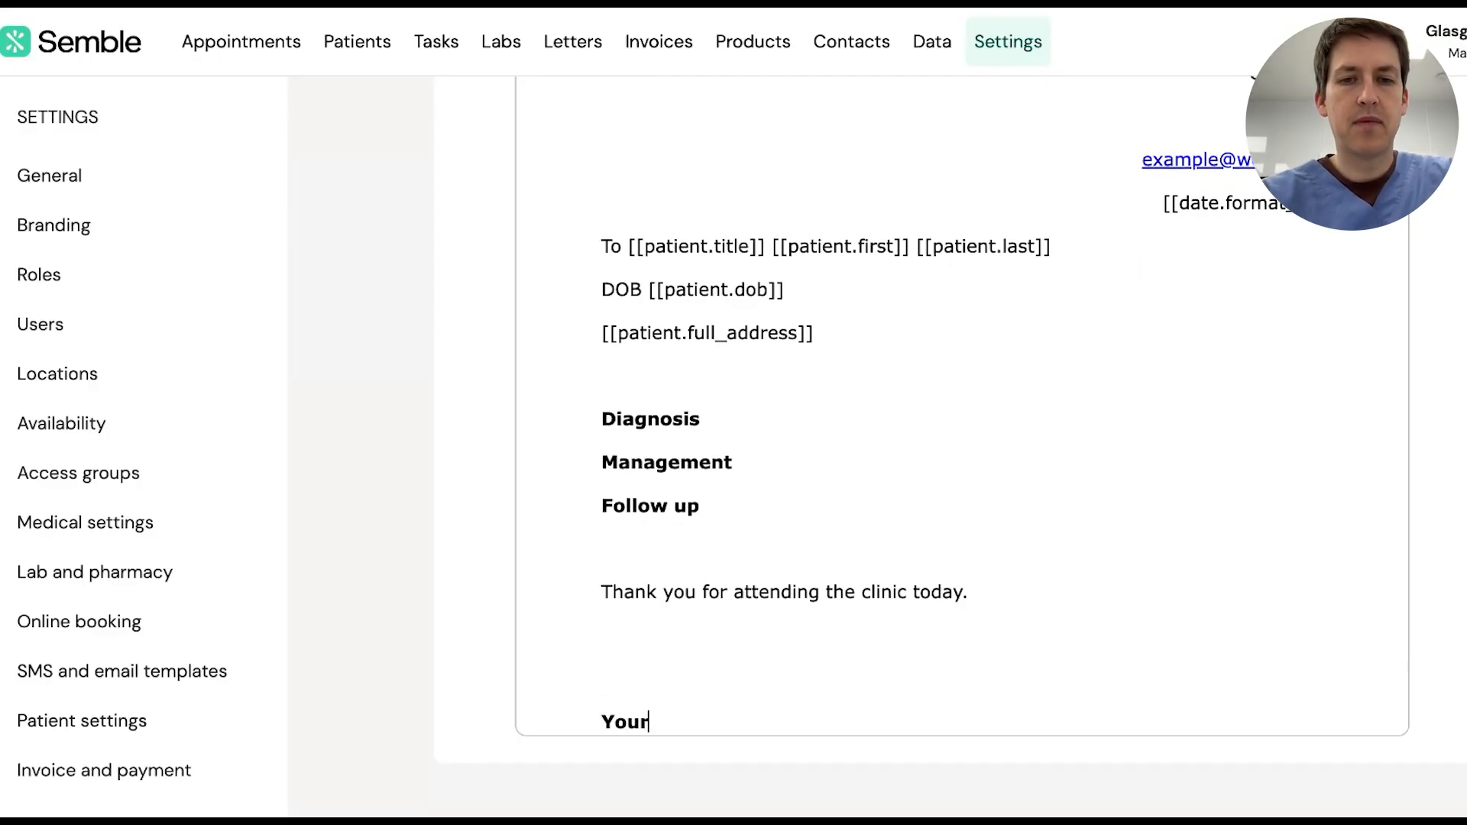
text( Sincerely)
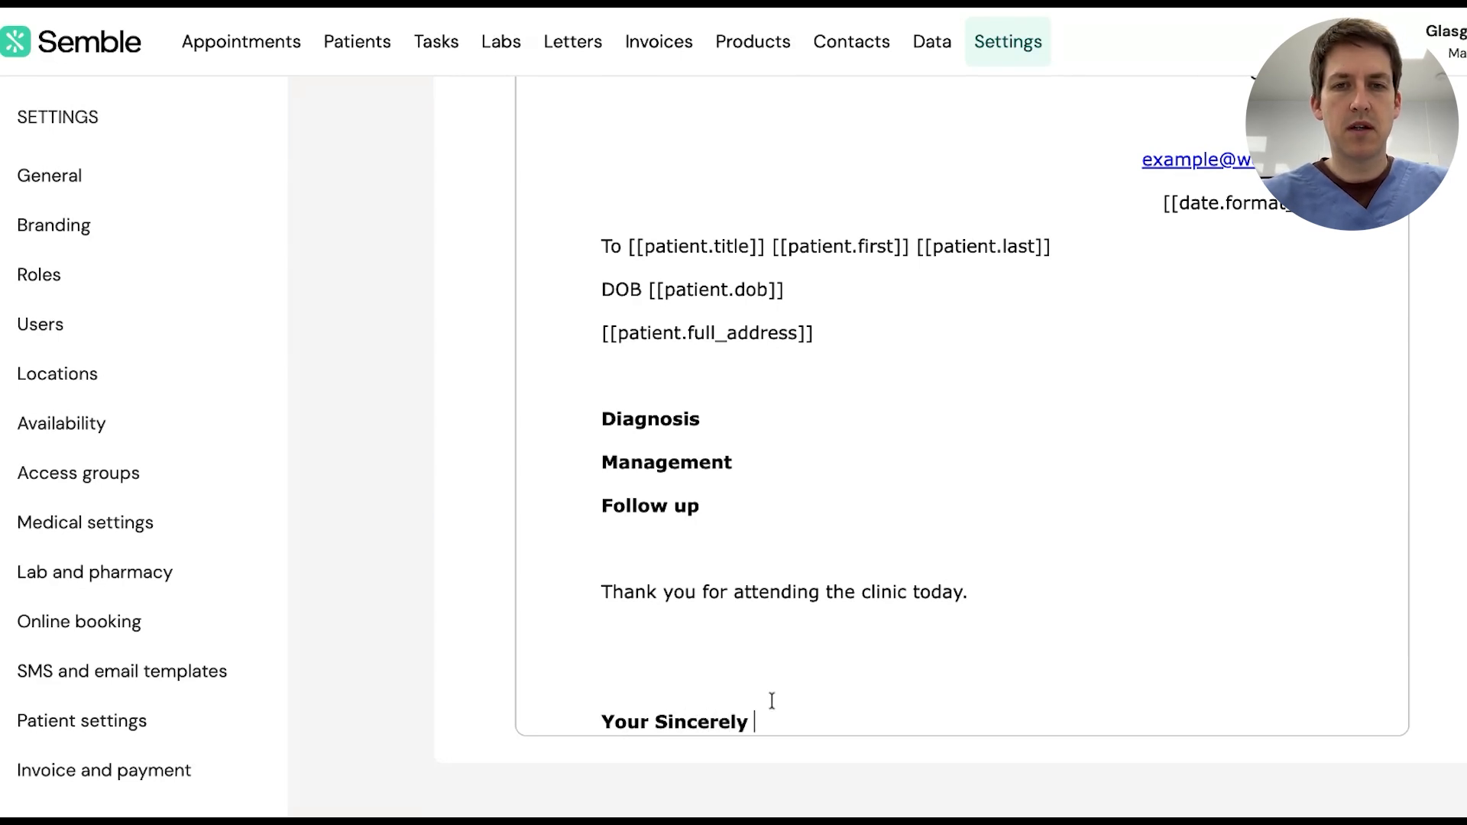
drag(763, 716, 600, 626)
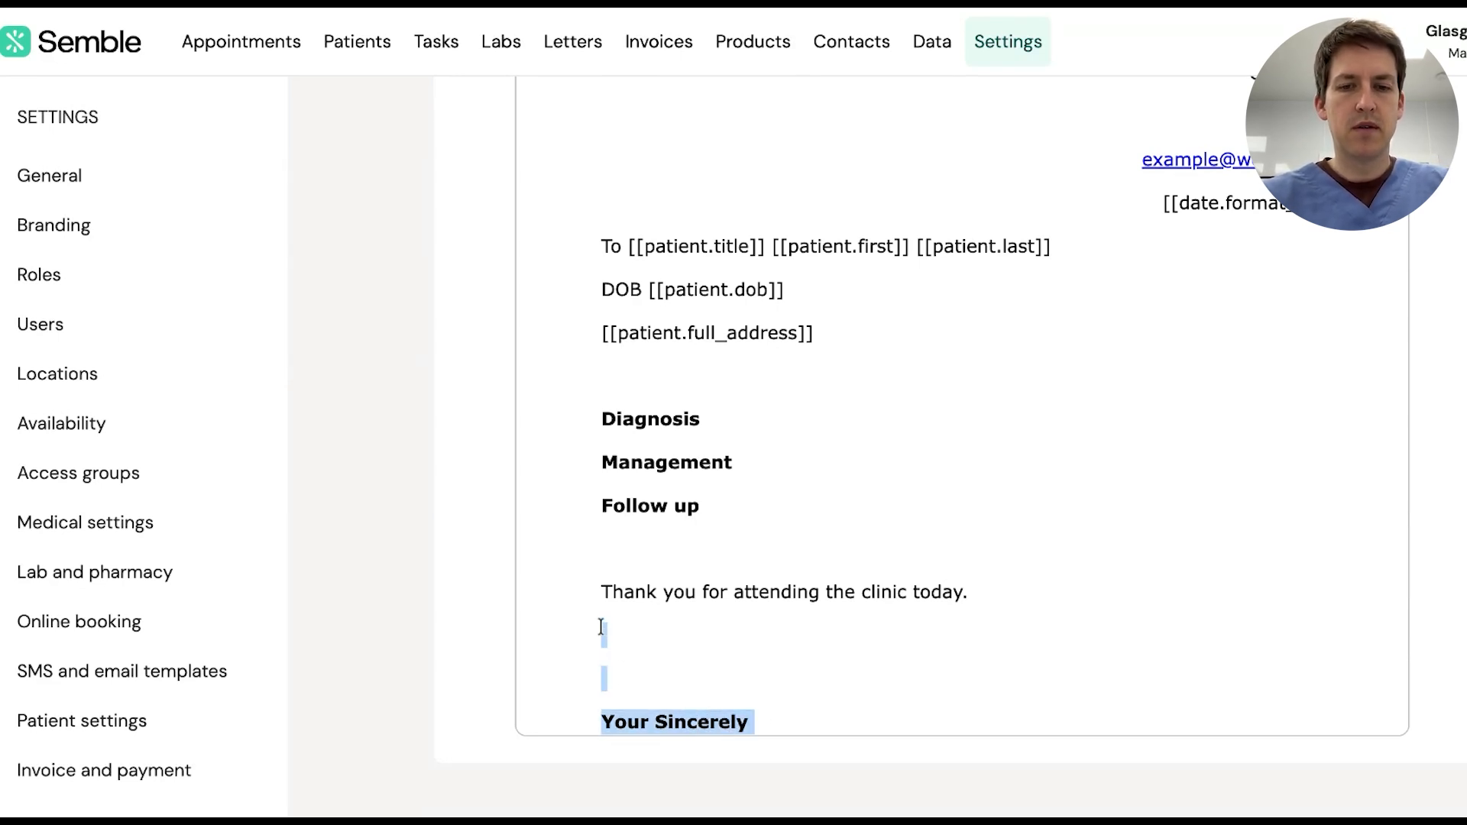
key(ctrl+b)
click(757, 724)
scroll(757, 724, down, 1)
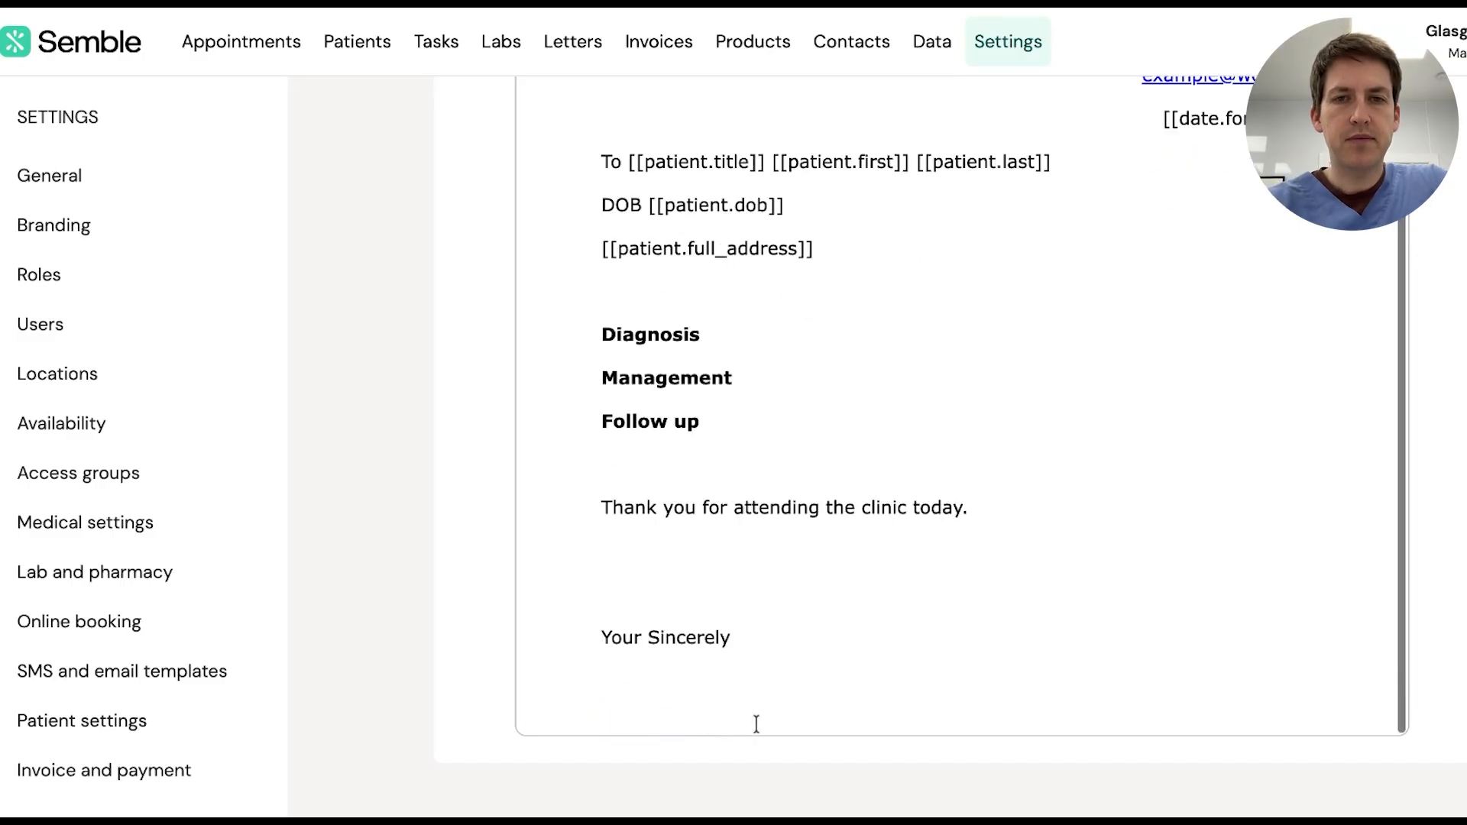
key(Return)
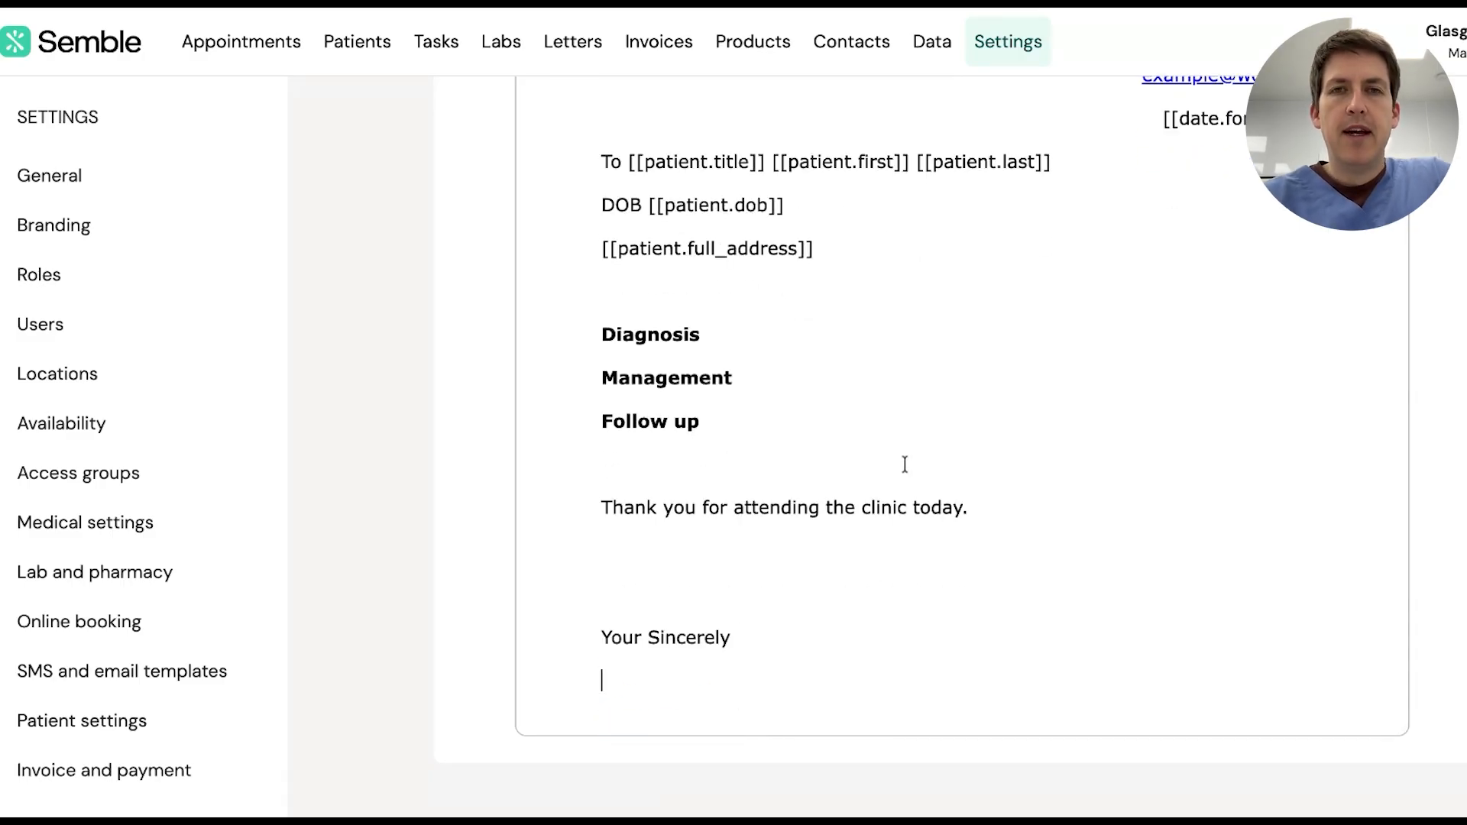
scroll(845, 387, up, 5)
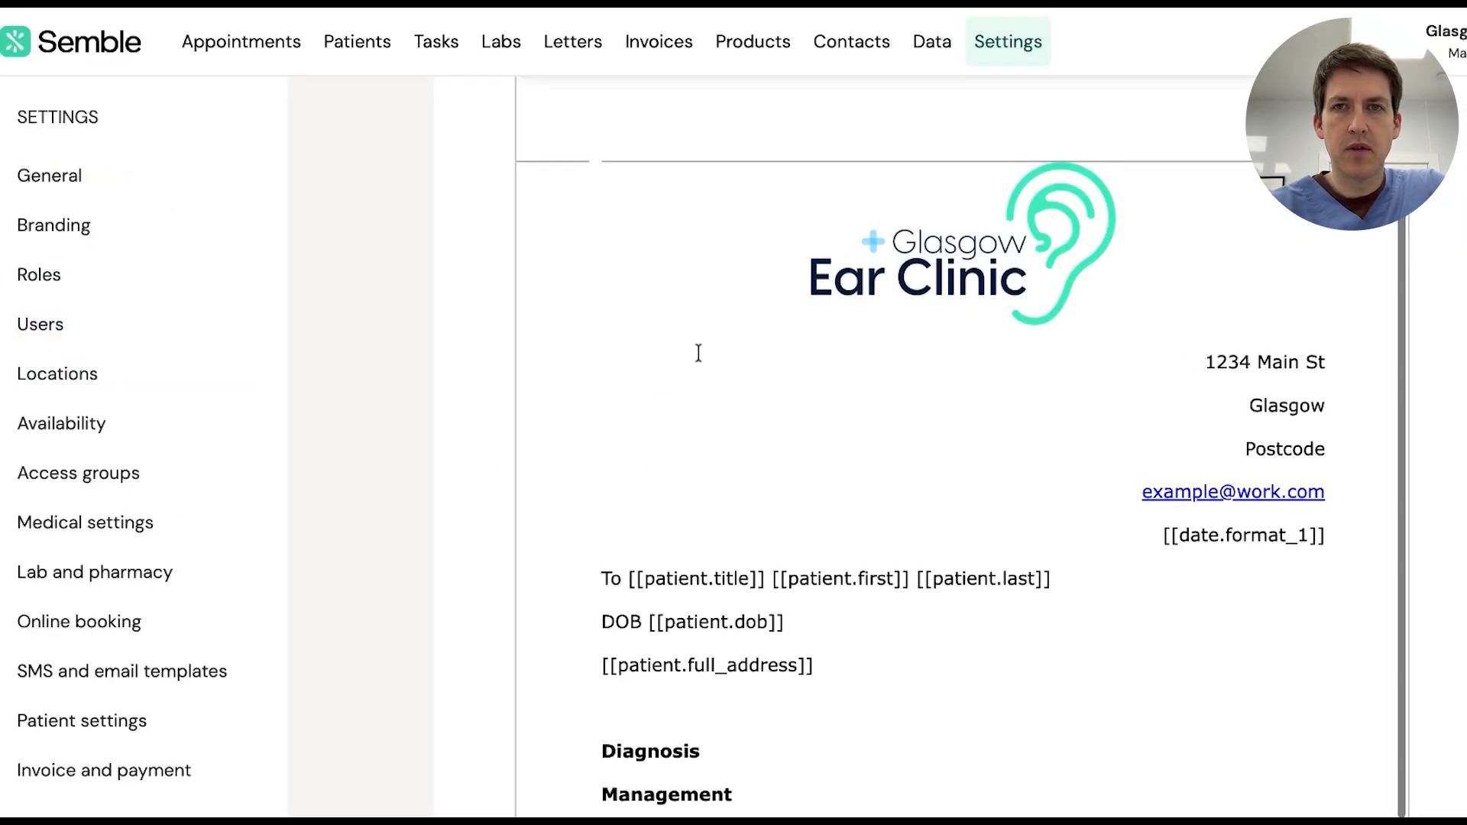
scroll(697, 353, up, 3)
Insert the clinician signature placeholder, then type the doctor's name and 'GP' on separate lines
click(1198, 399)
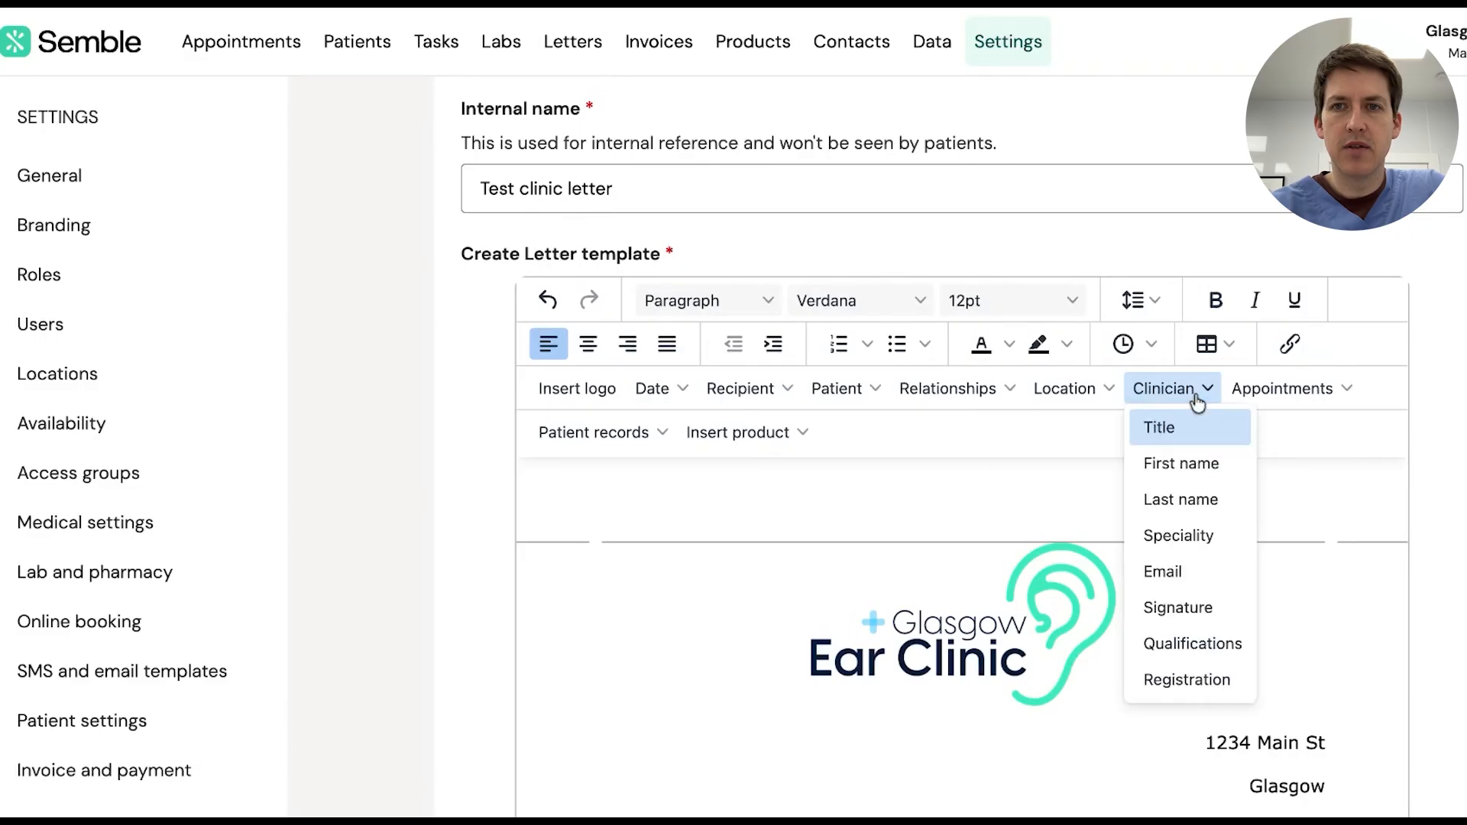
click(1186, 603)
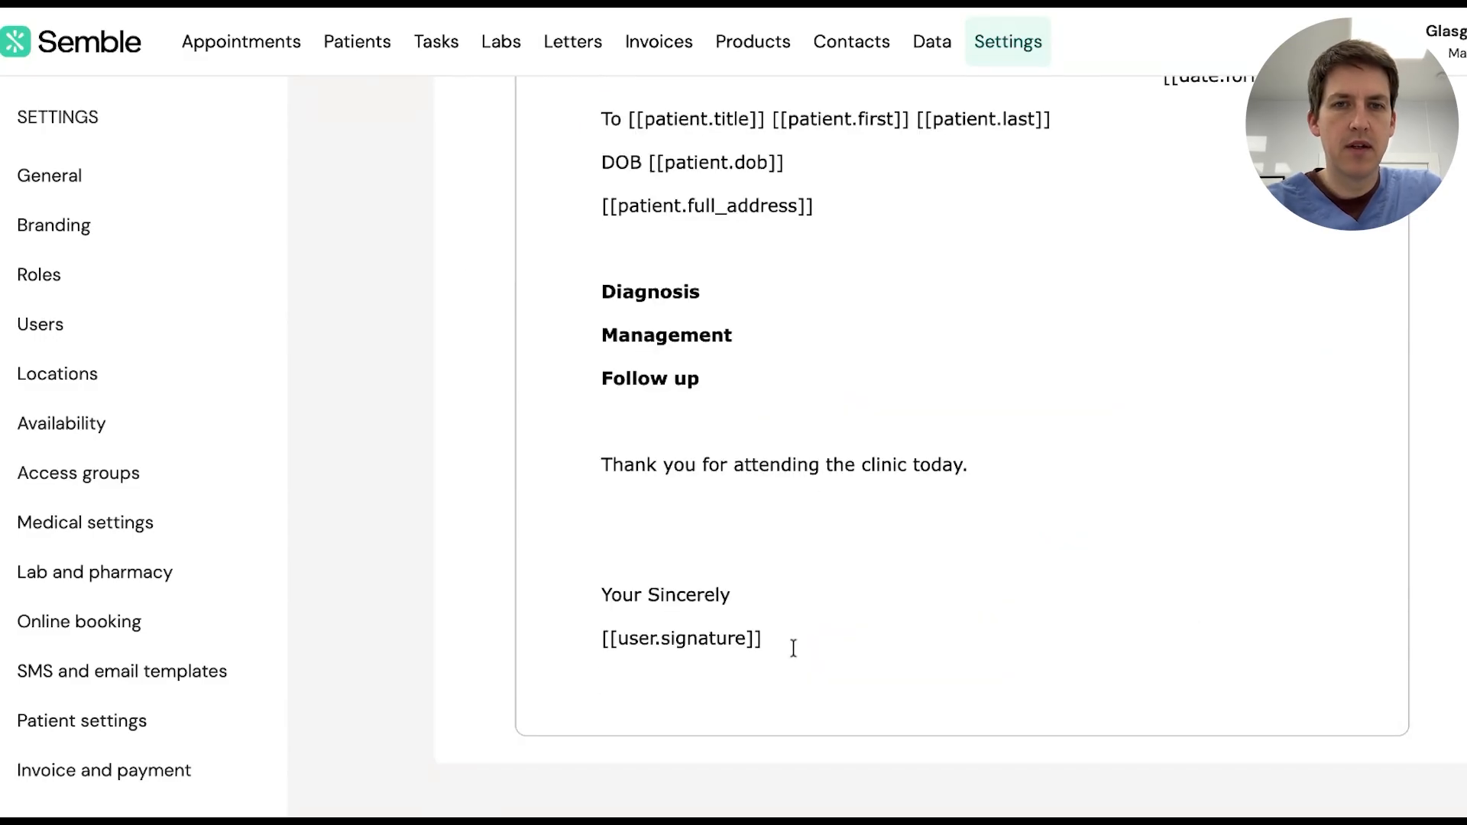
text(Dr)
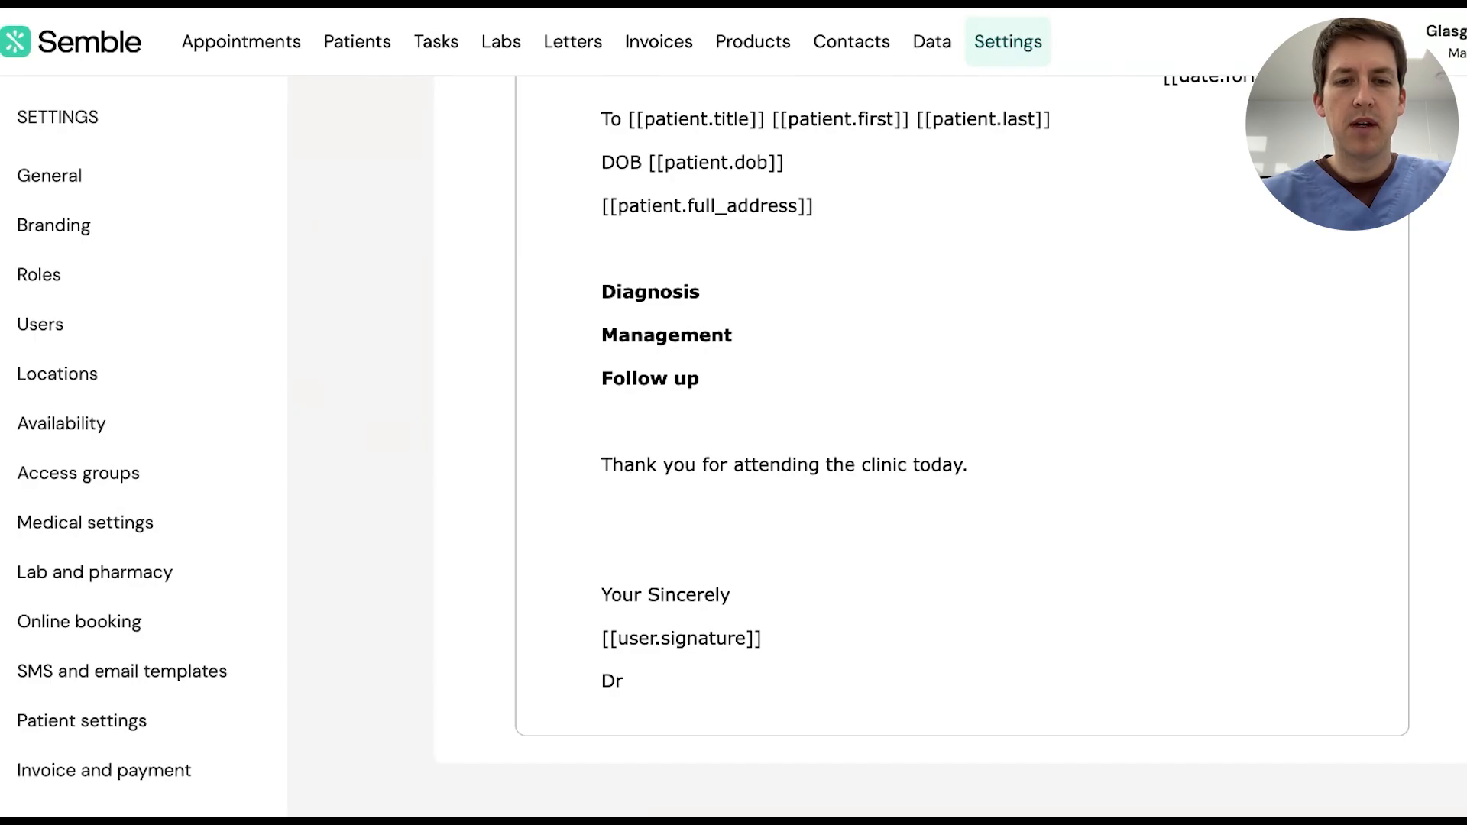
text(am)
key(Return)
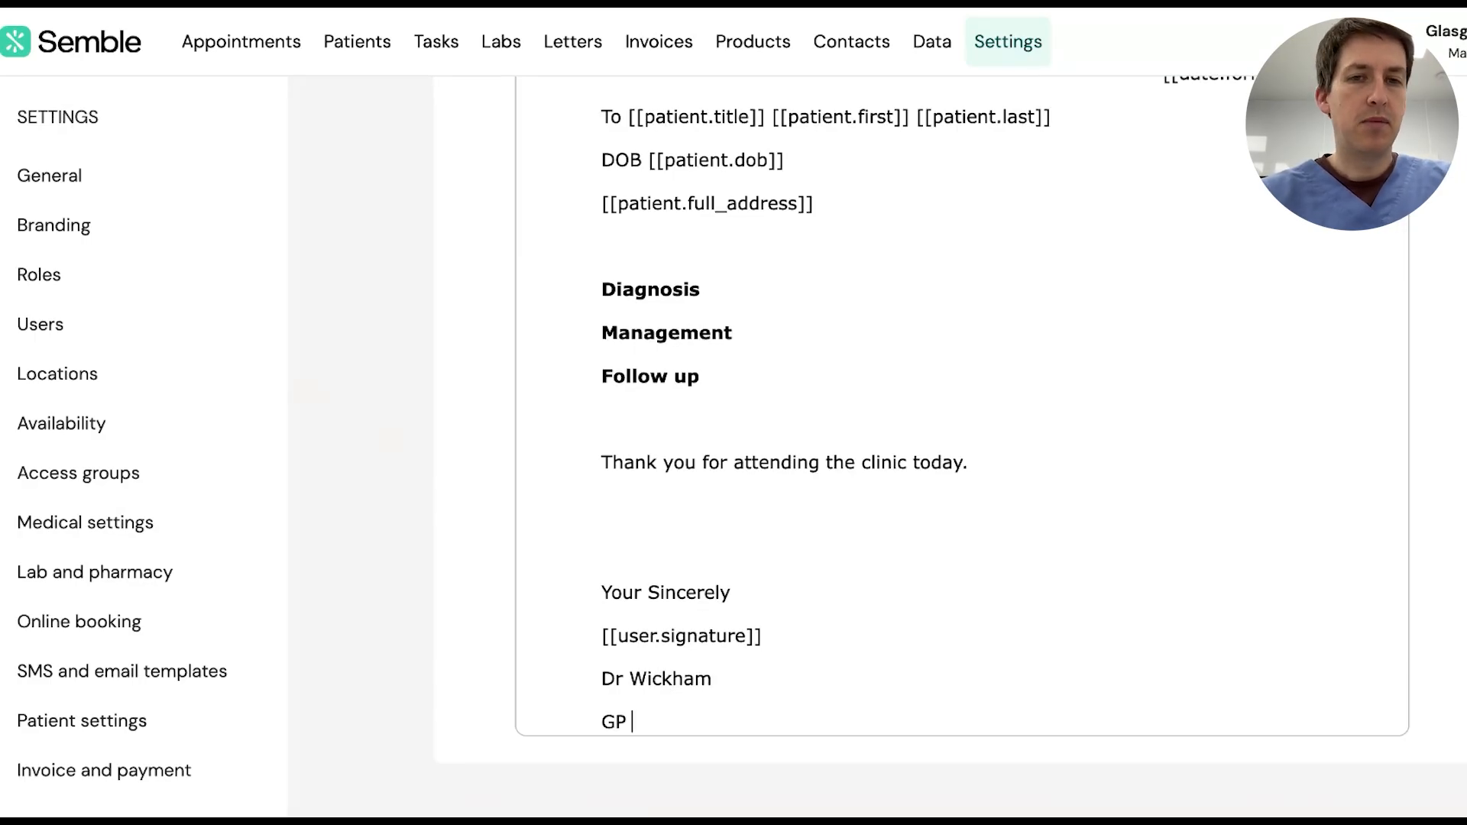
text(GP)
key(Return)
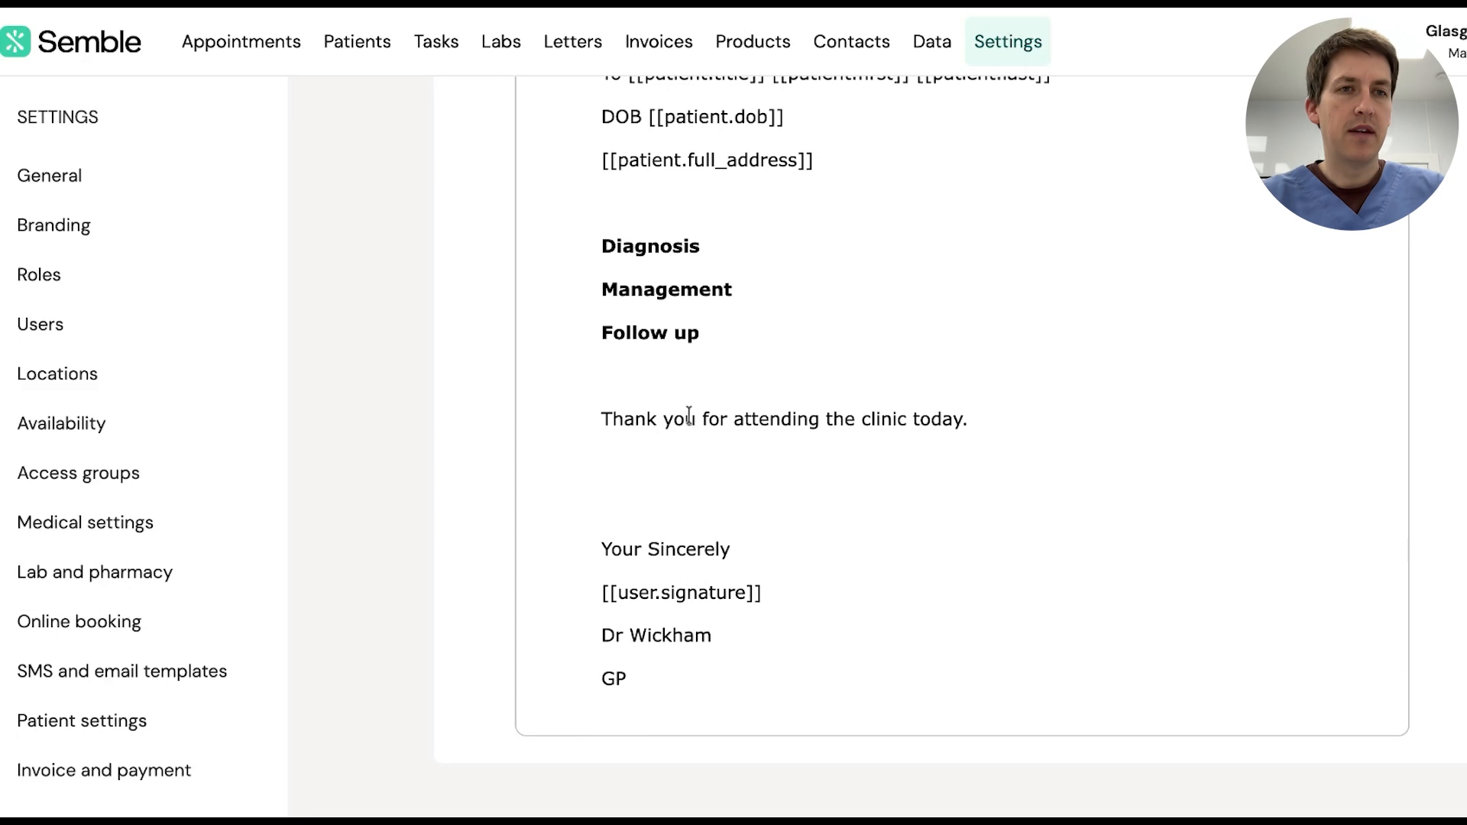
Insert the clinician's qualifications placeholder below the GP line
scroll(877, 324, up, 10)
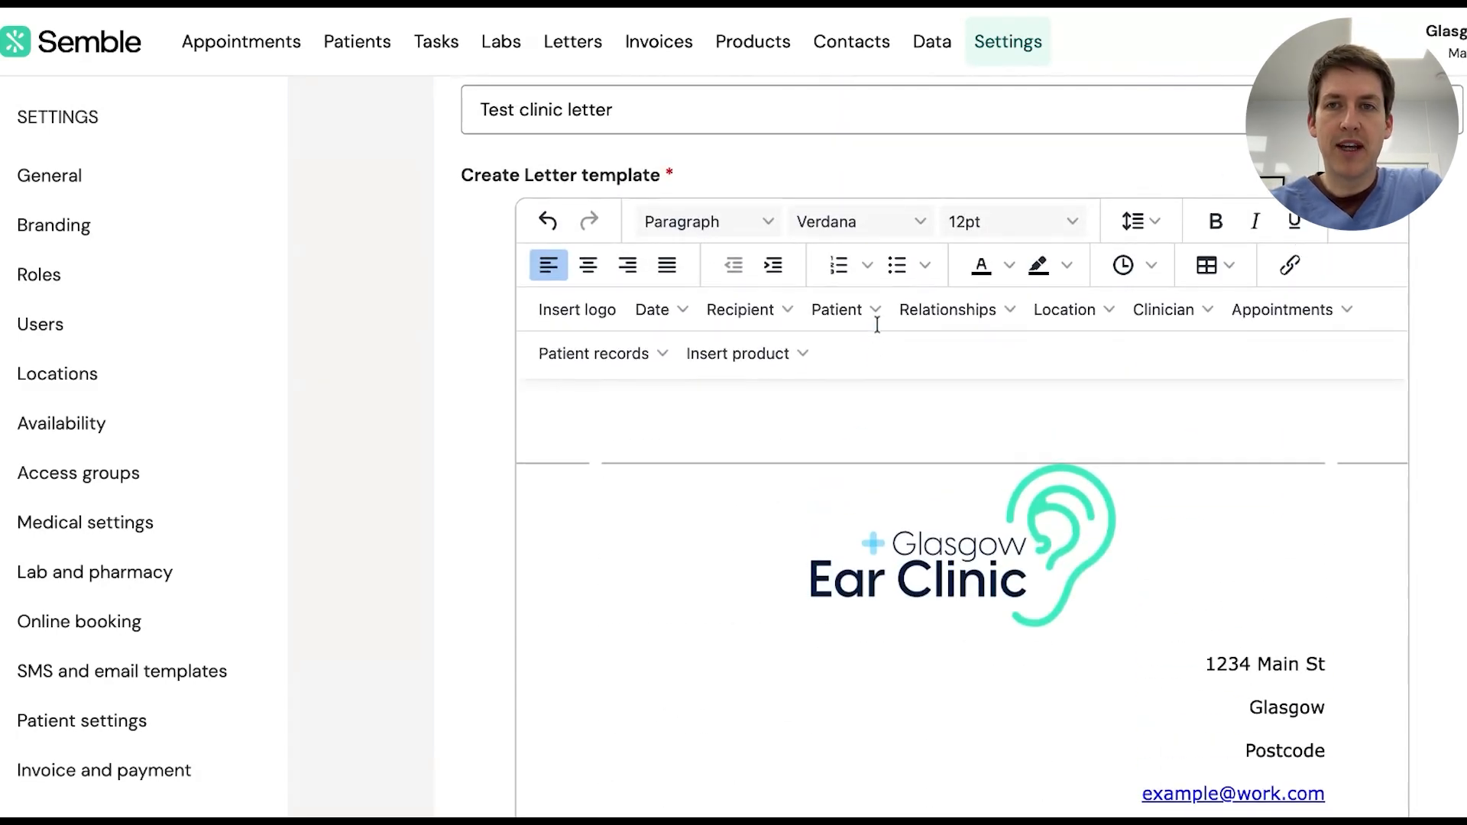
click(1190, 313)
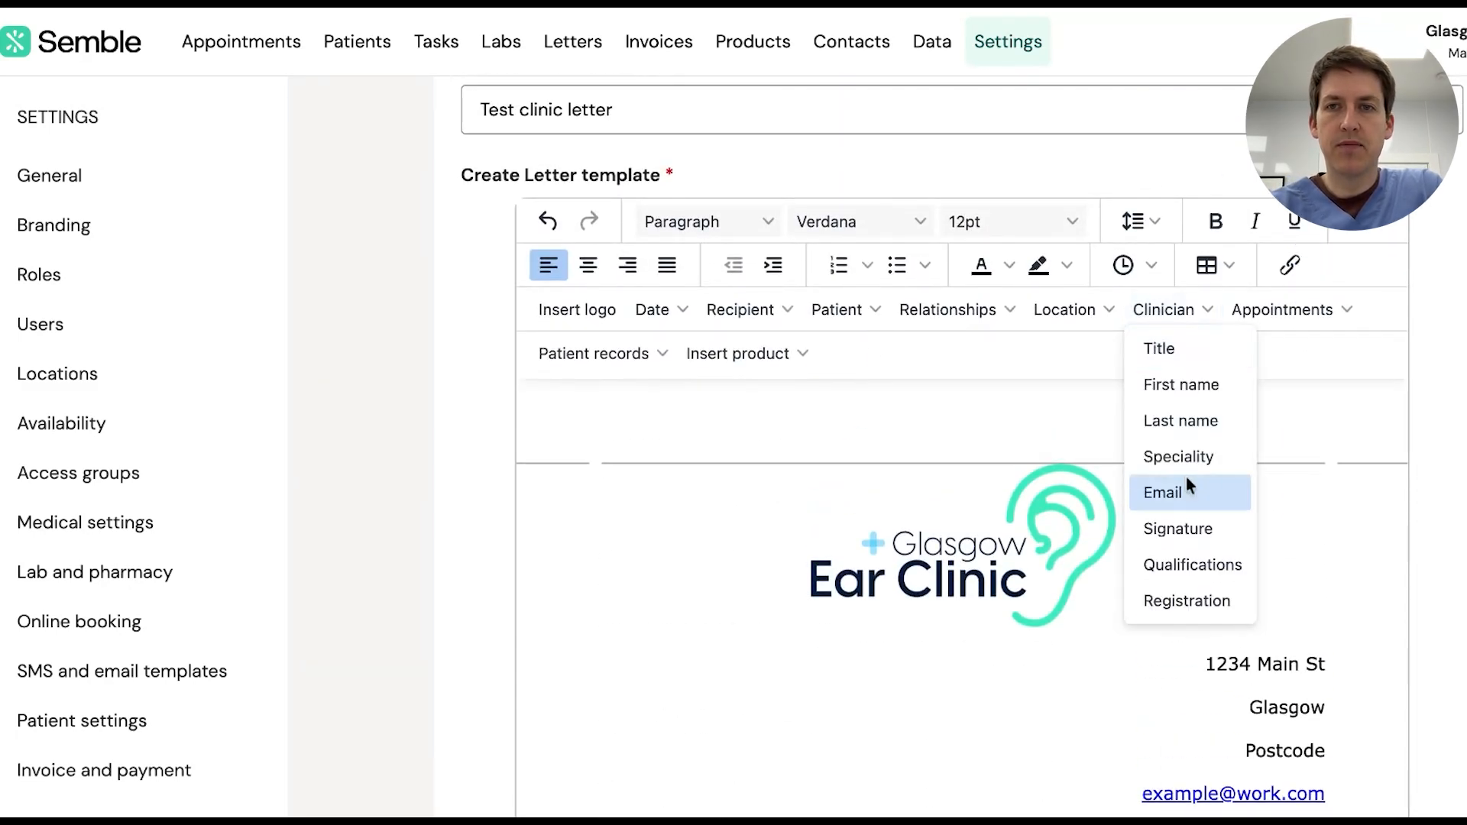
click(1193, 563)
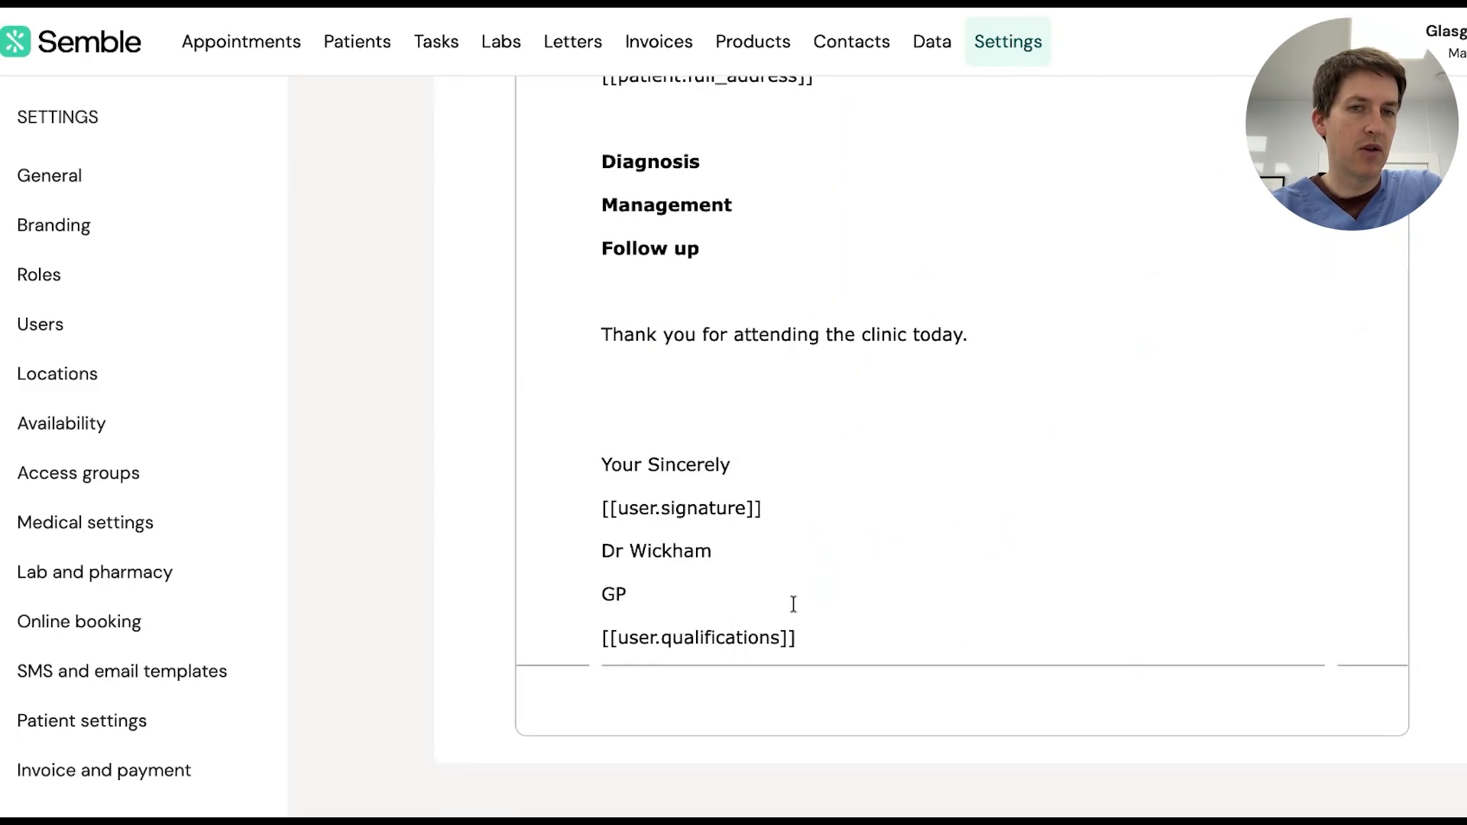
scroll(883, 436, up, 3)
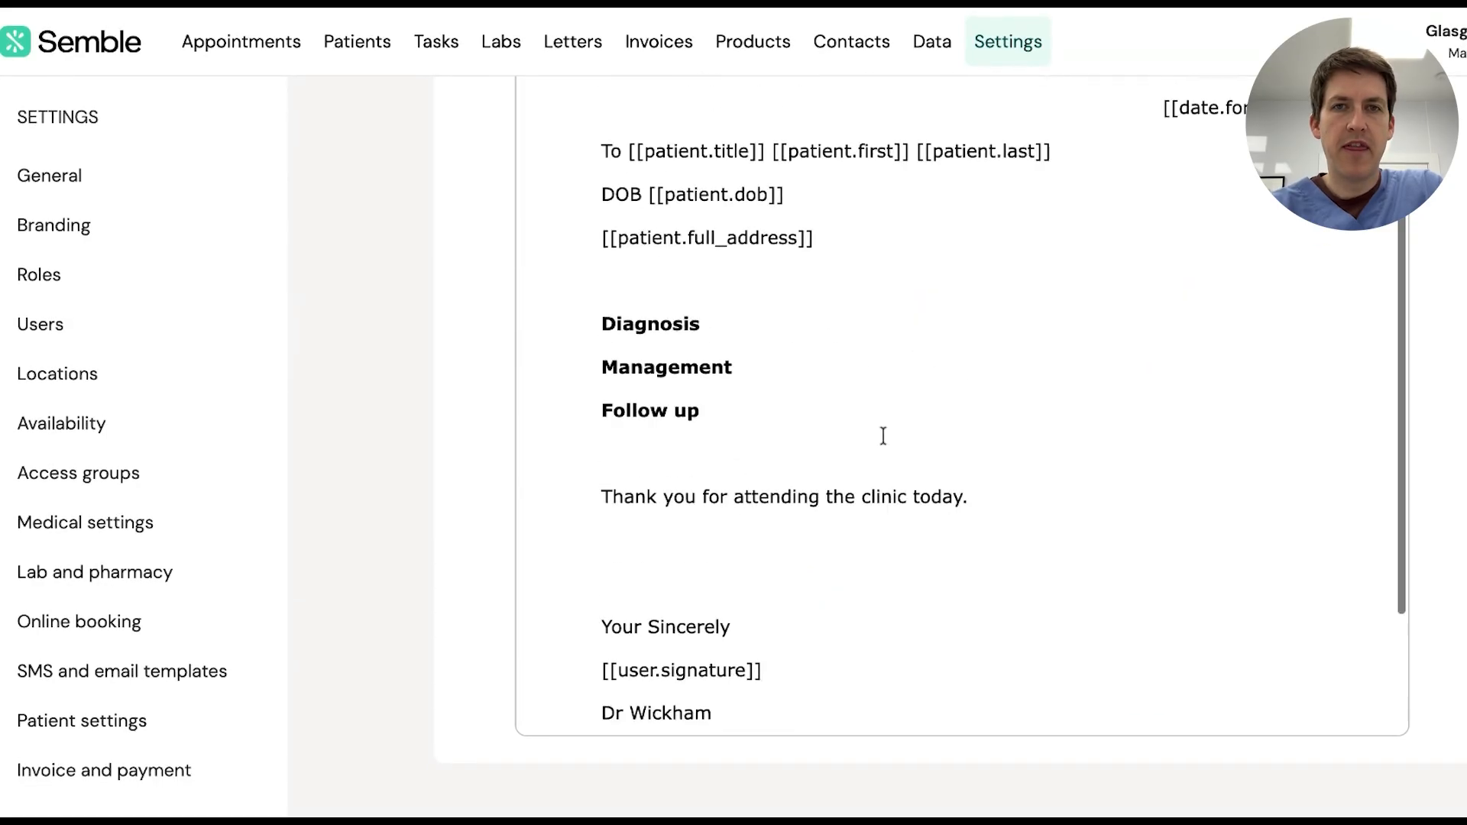
Save the Test clinic letter template from the top of the template editor
scroll(882, 436, up, 7)
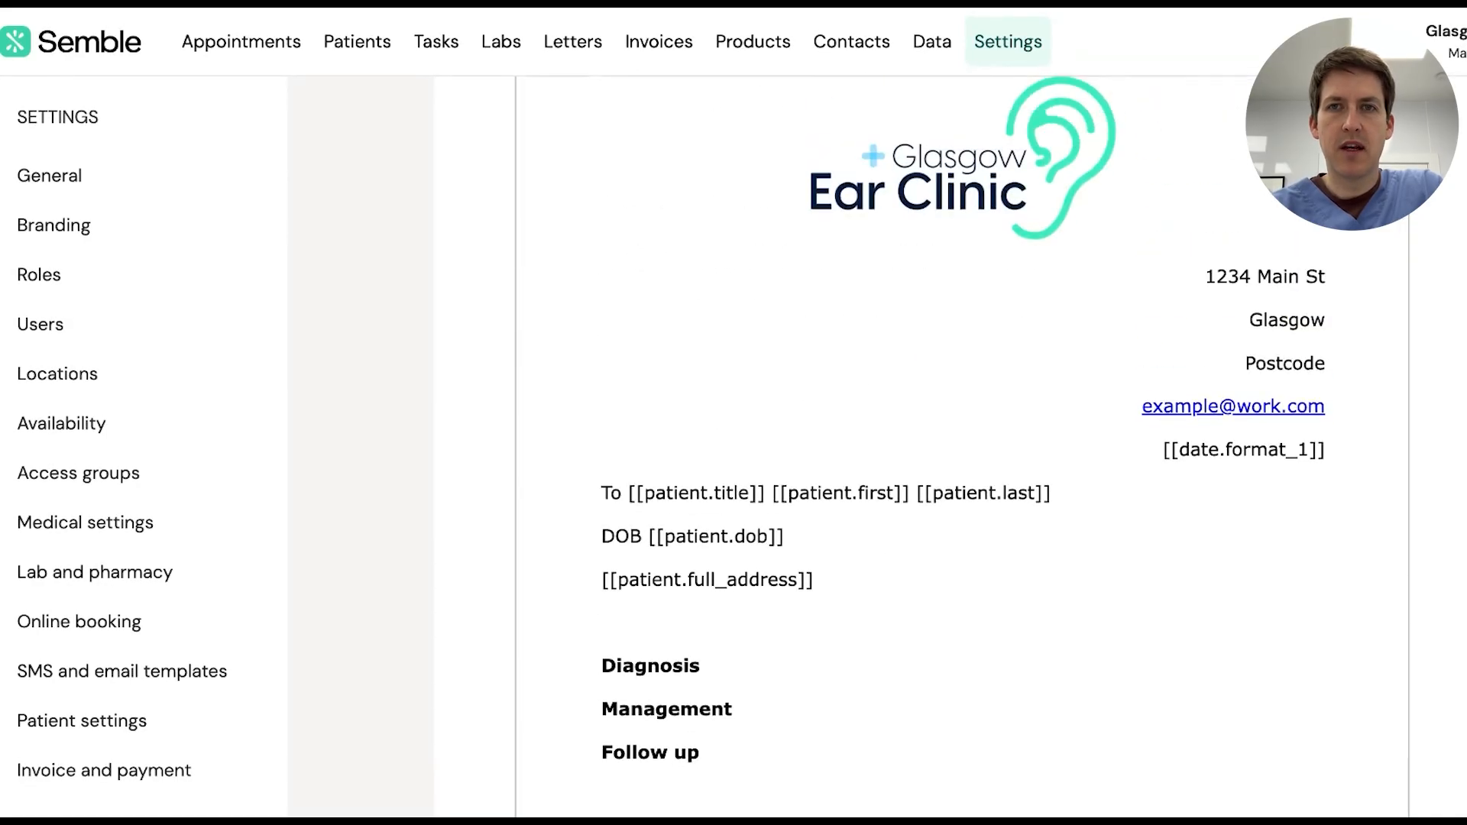
scroll(883, 436, up, 2)
scroll(961, 447, down, 10)
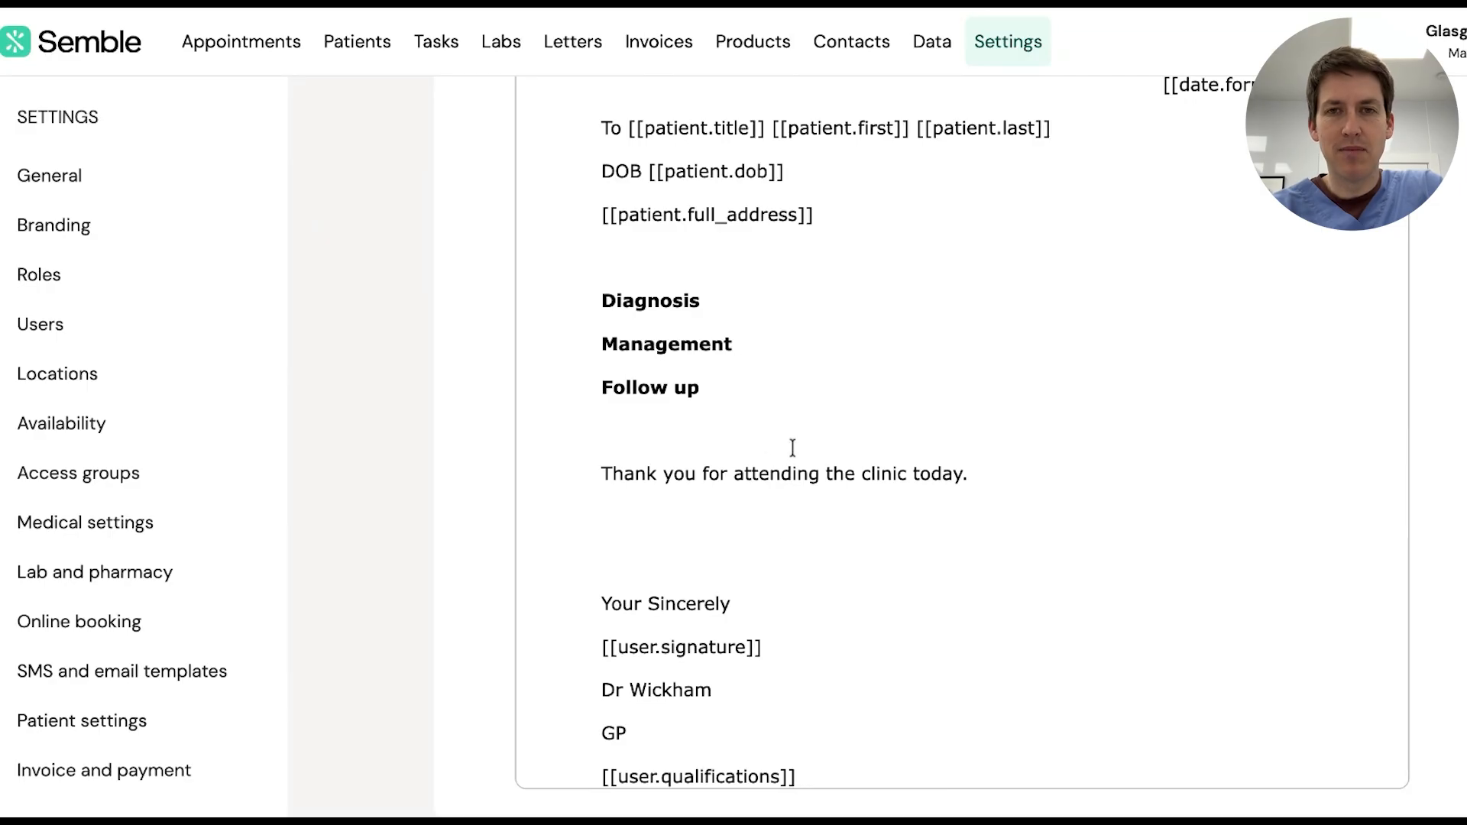
scroll(767, 380, up, 4)
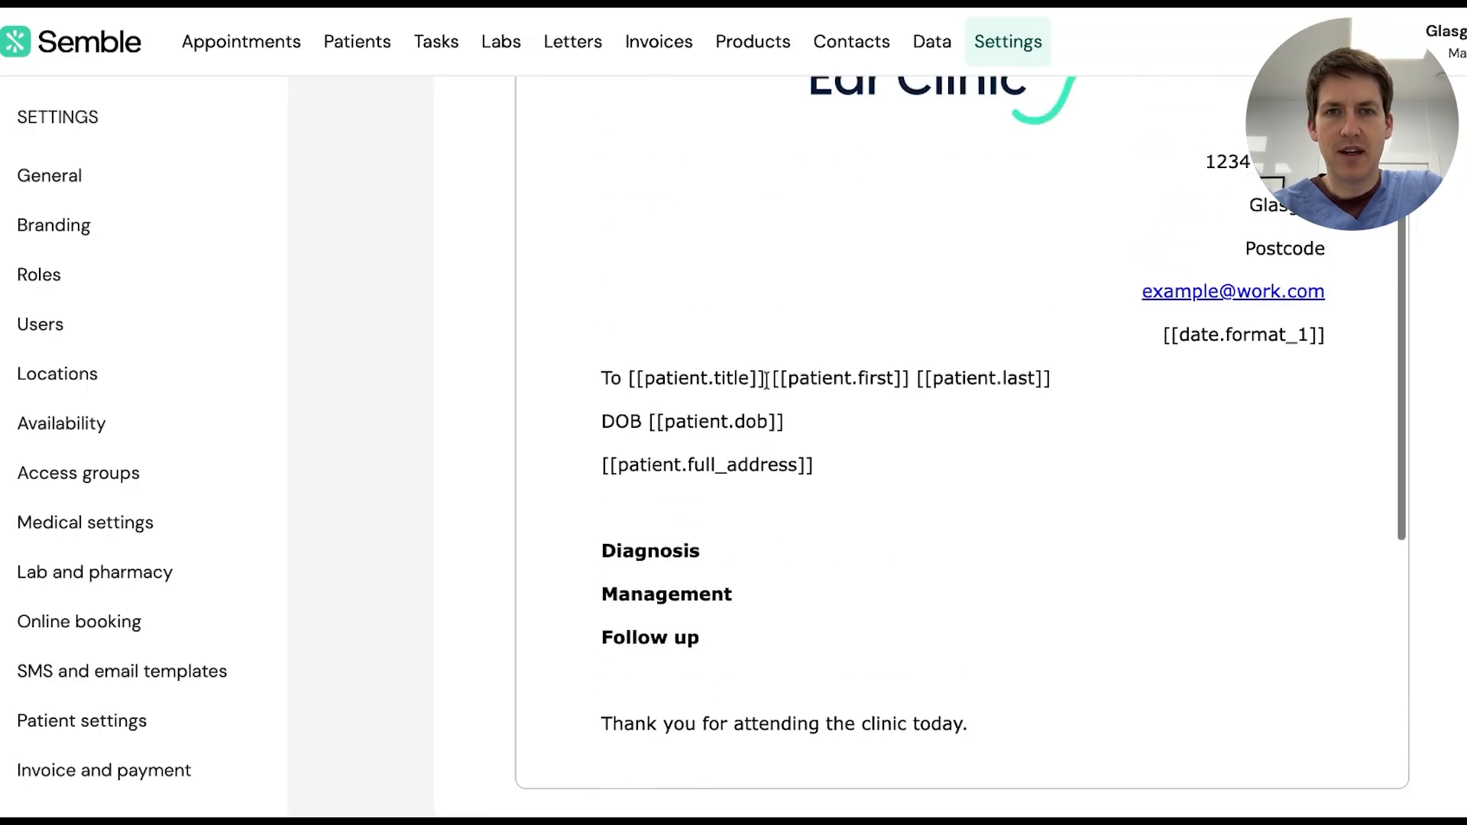
scroll(754, 249, up, 10)
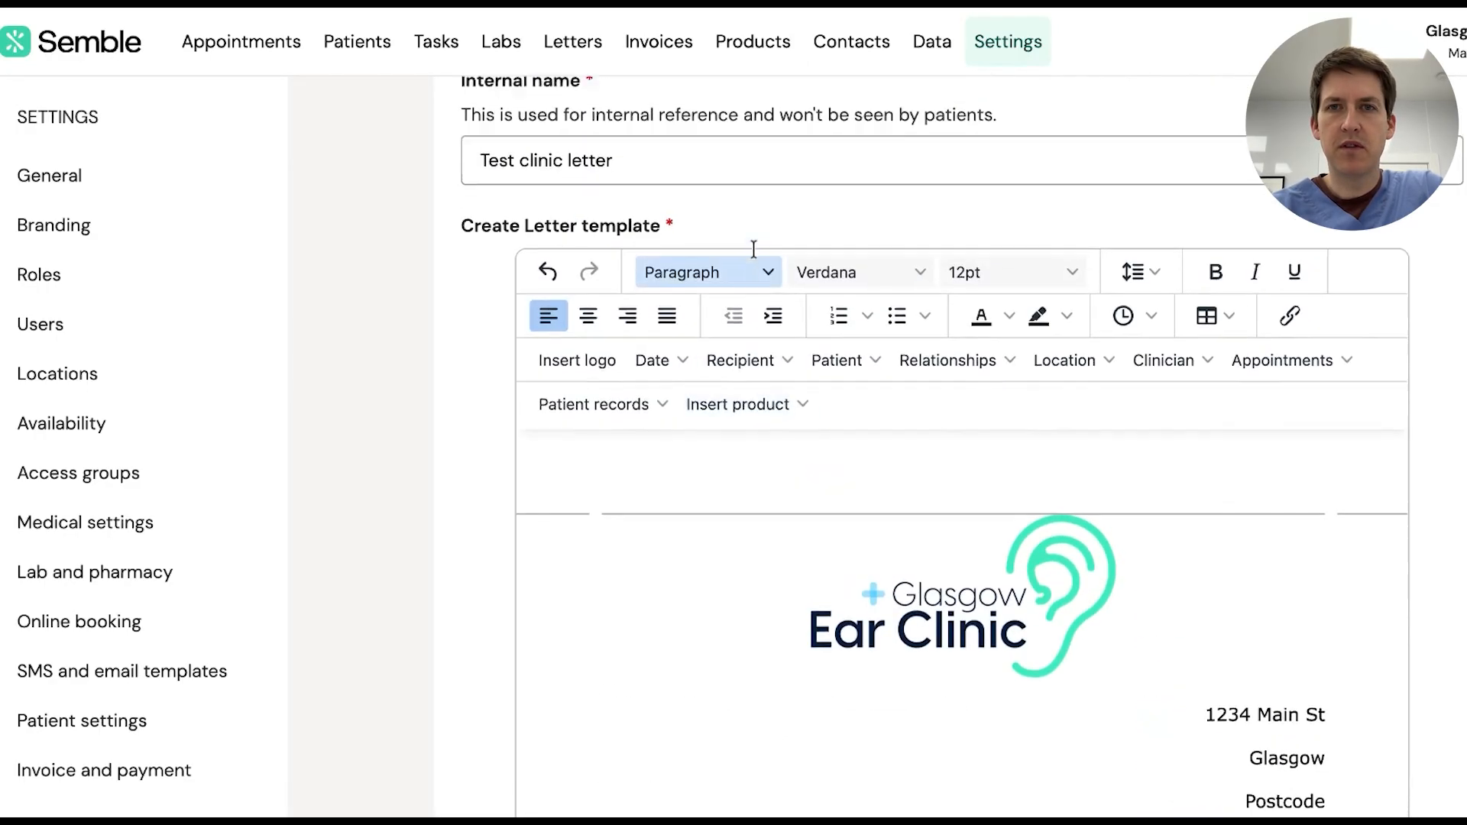
click(1462, 132)
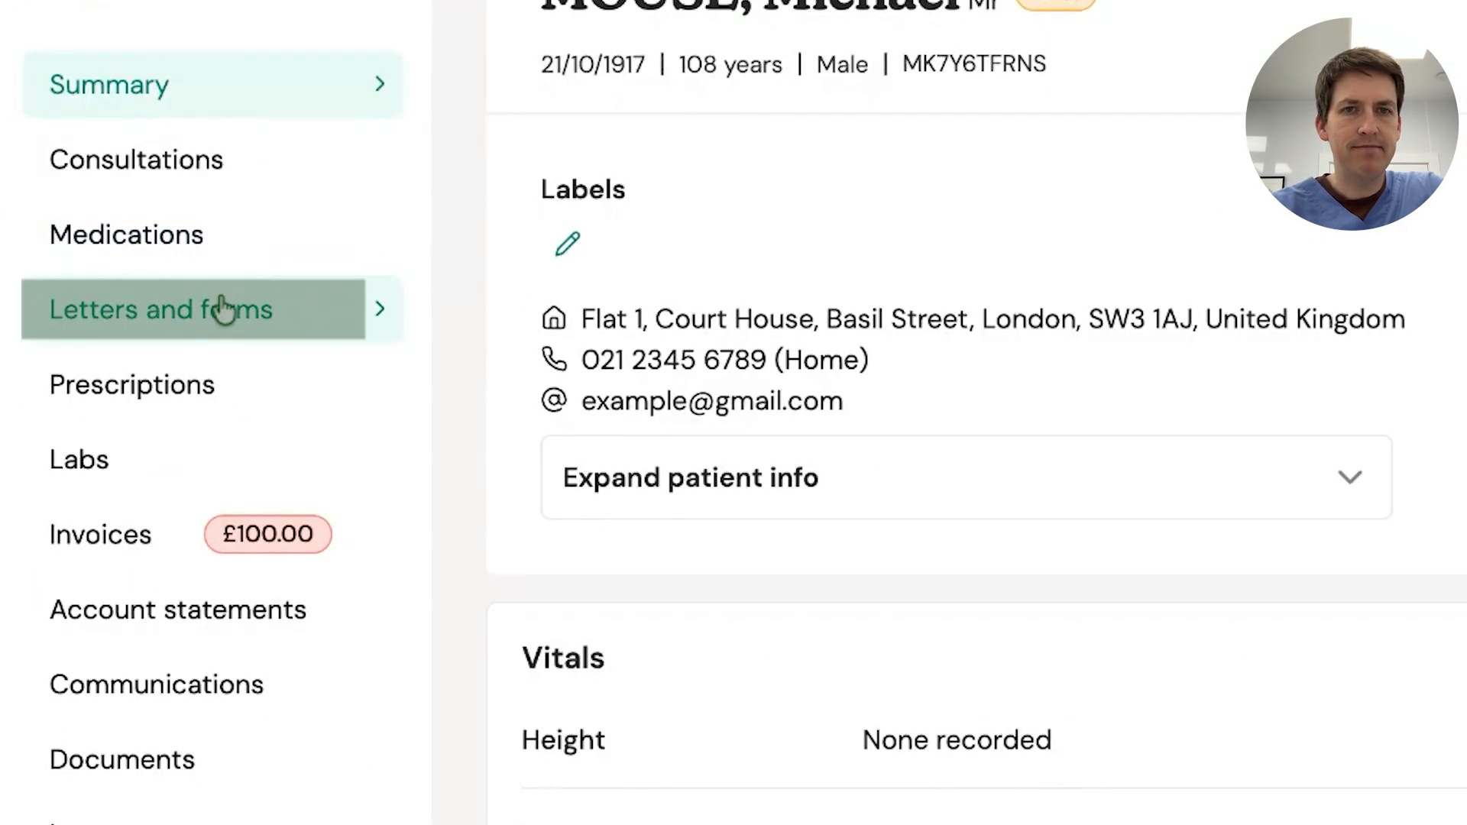
Start a new patient letter from Letters and forms, filled from the Test clinic letter template
click(224, 310)
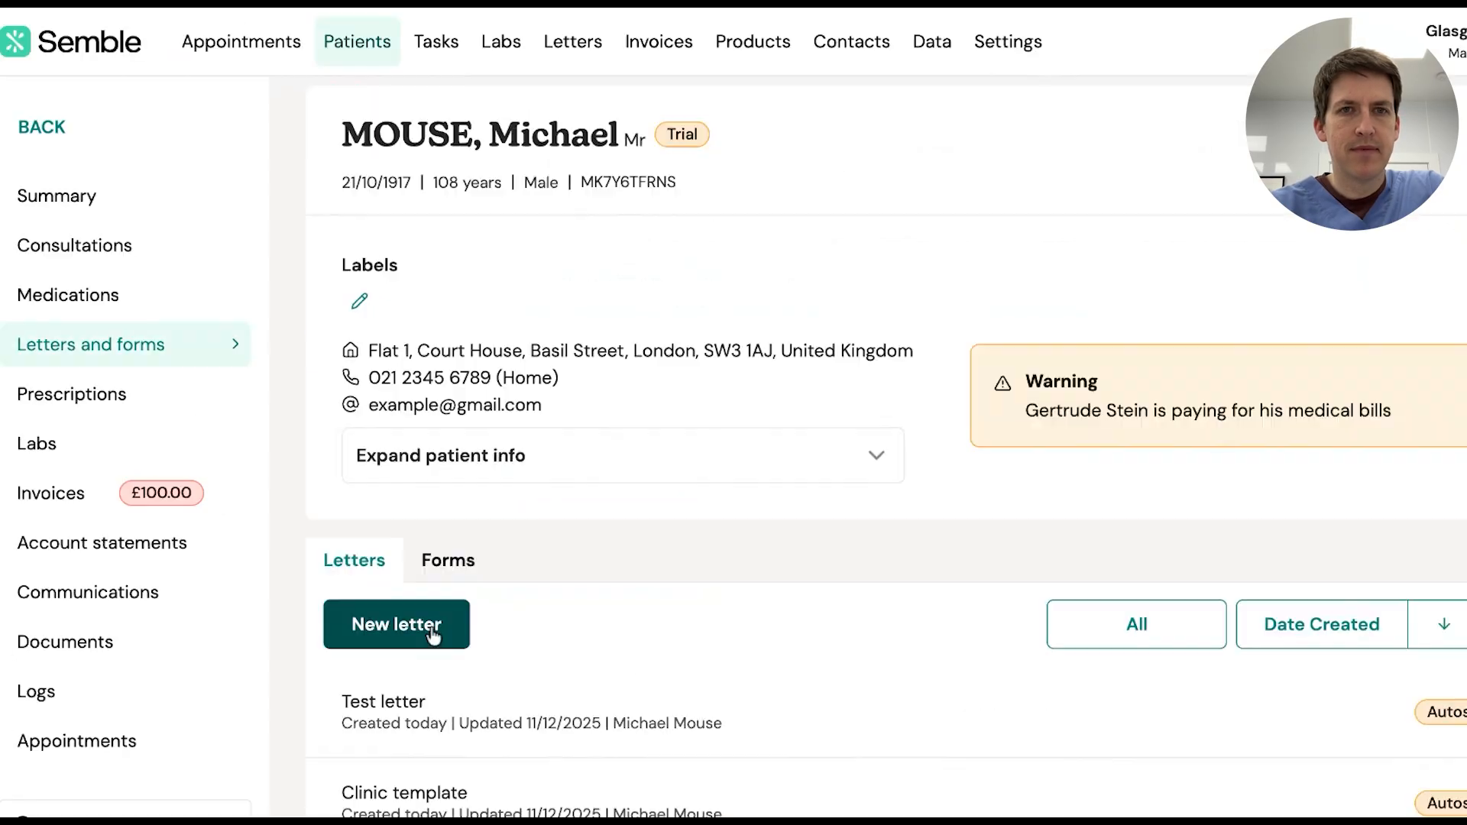
click(433, 634)
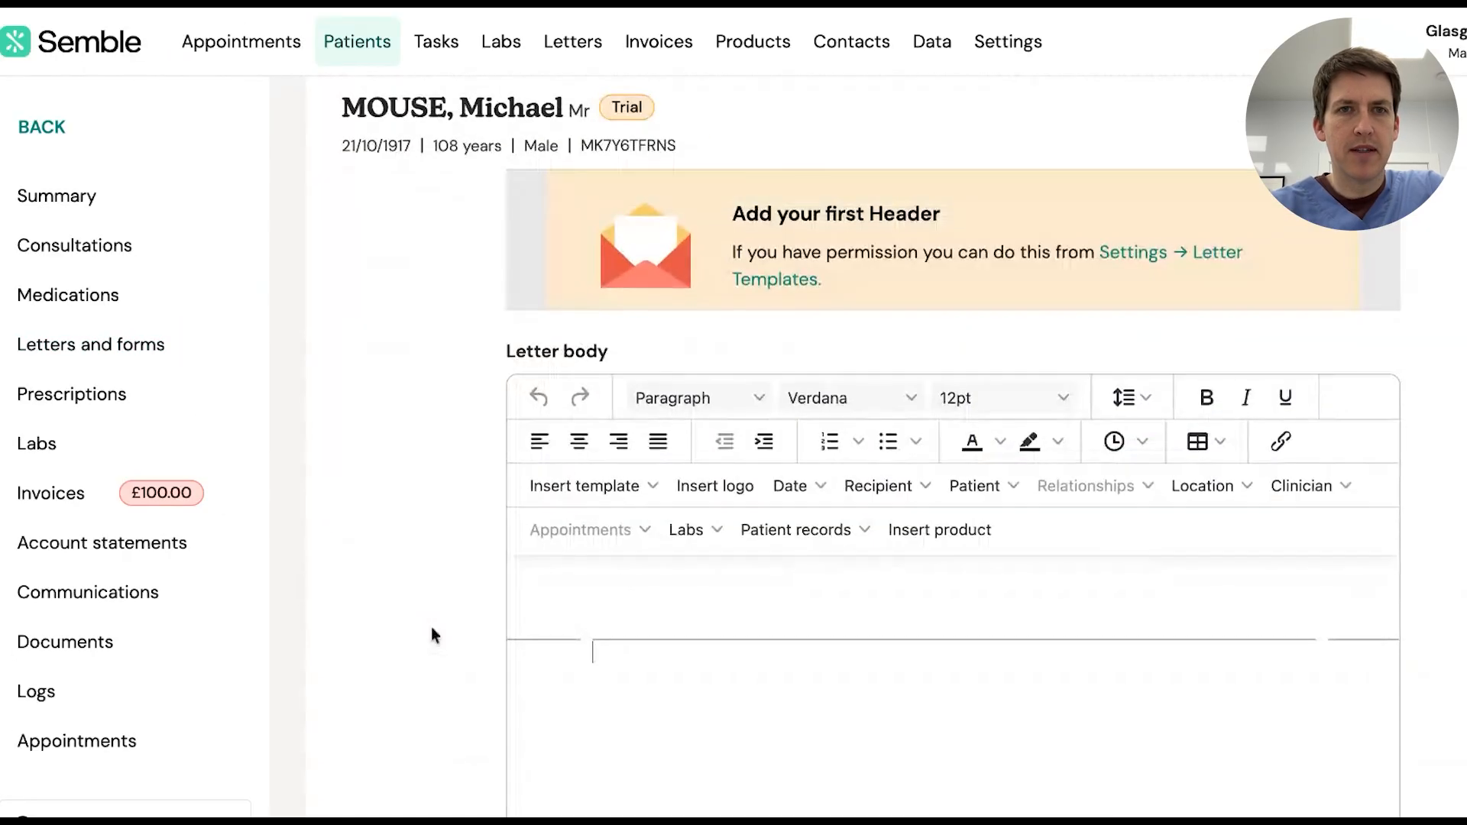
click(613, 486)
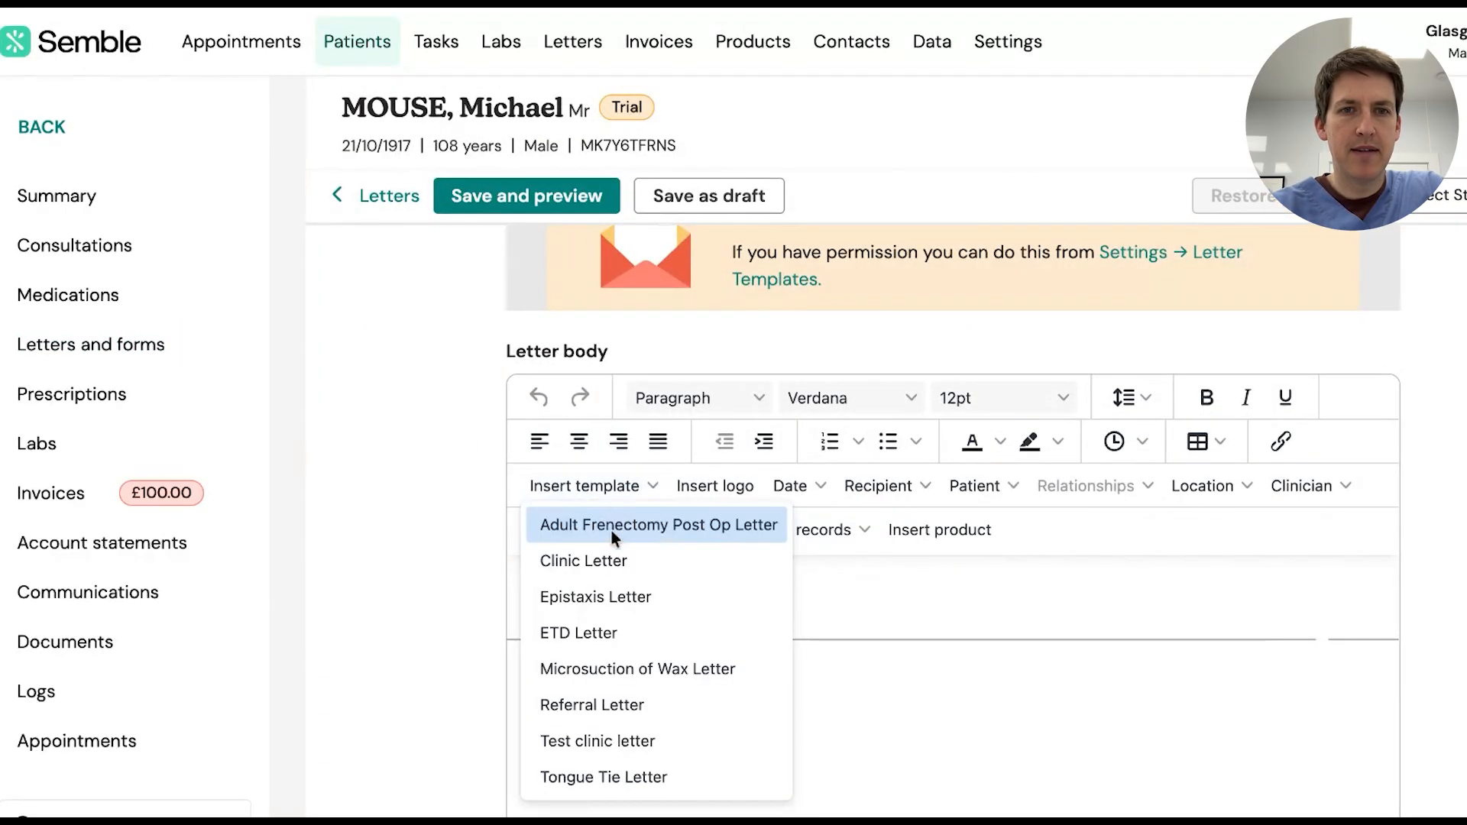
click(625, 739)
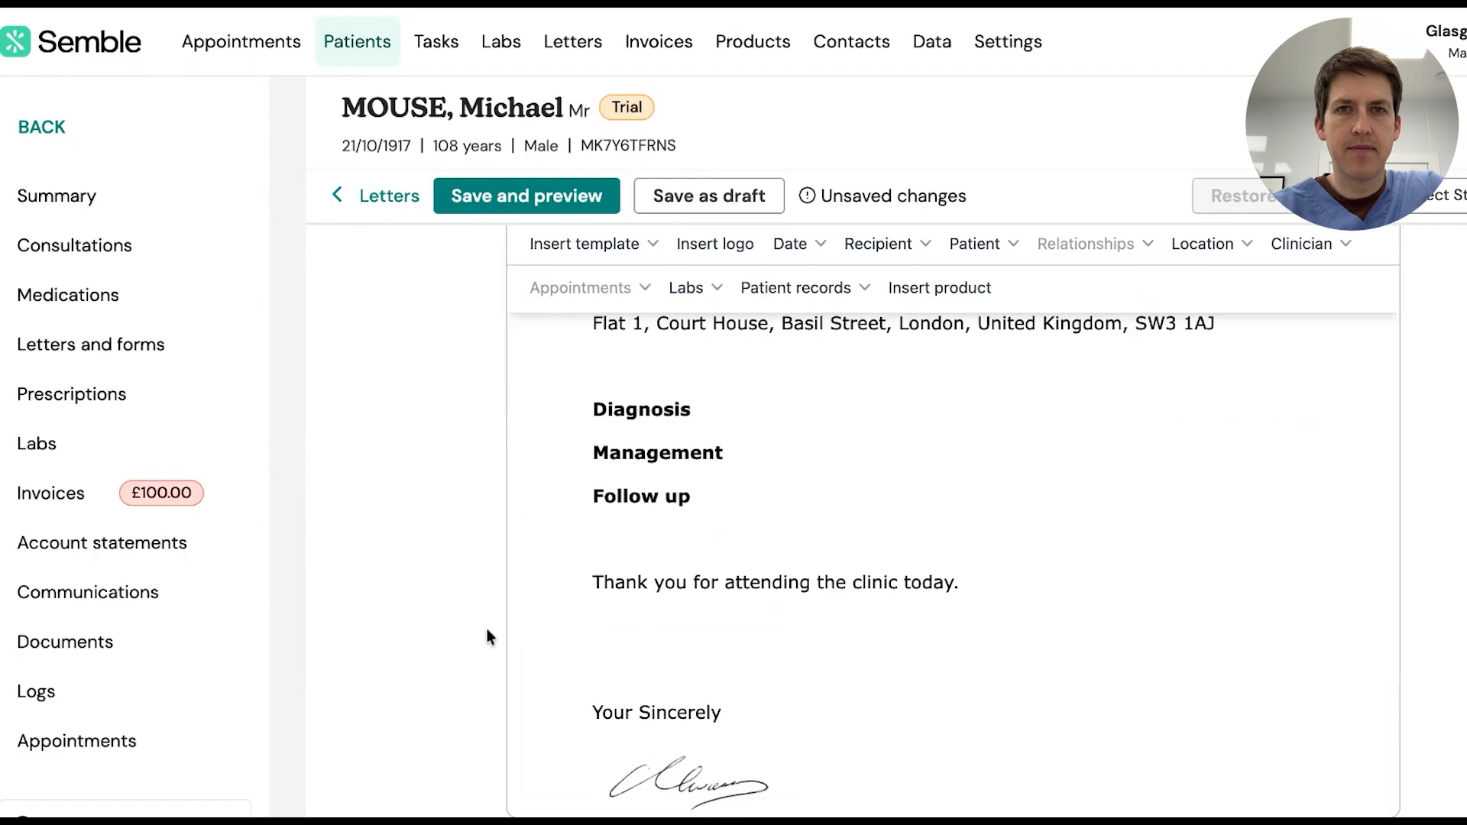
scroll(672, 496, up, 3)
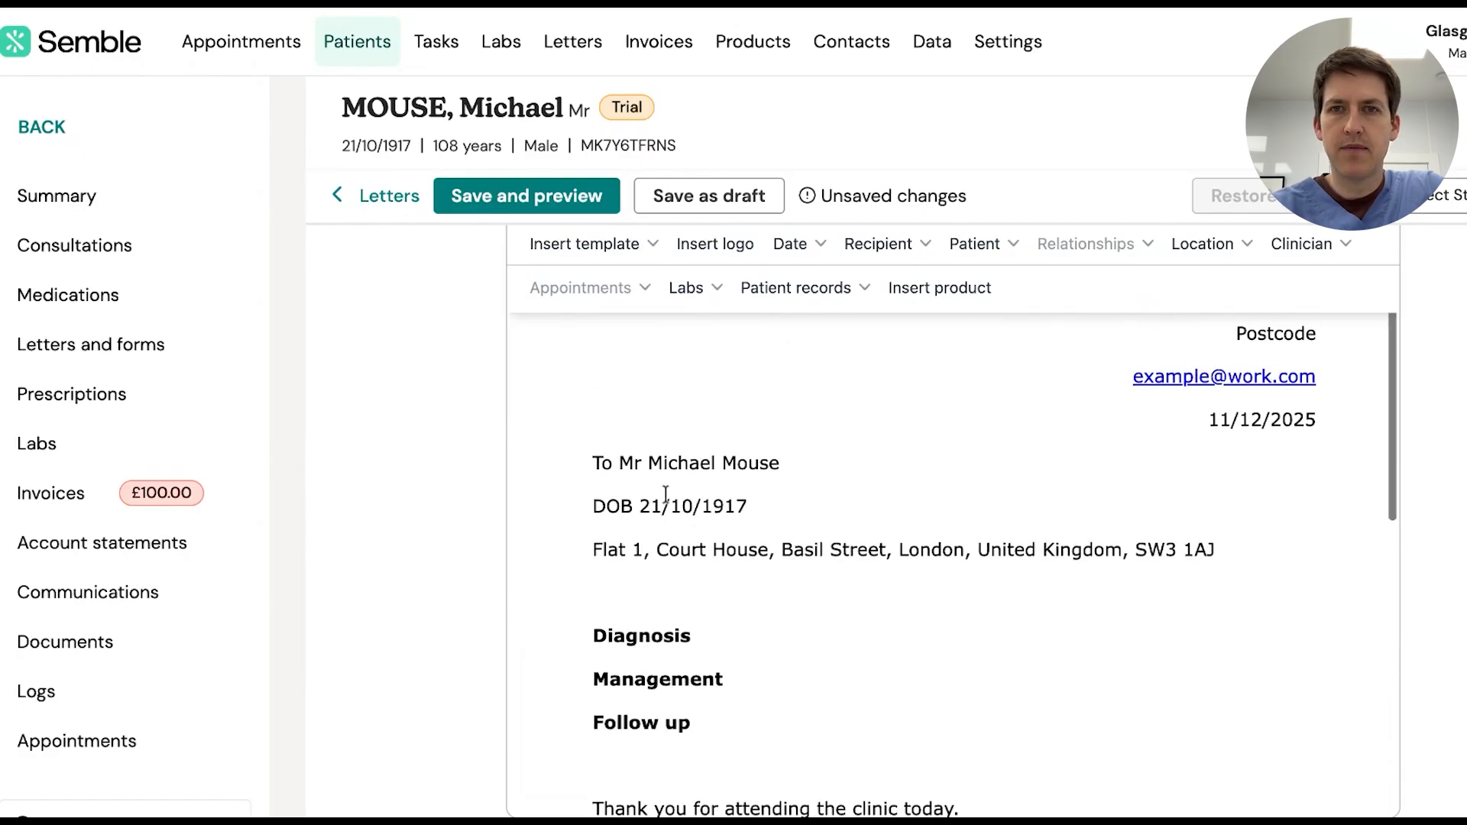
scroll(953, 535, up, 4)
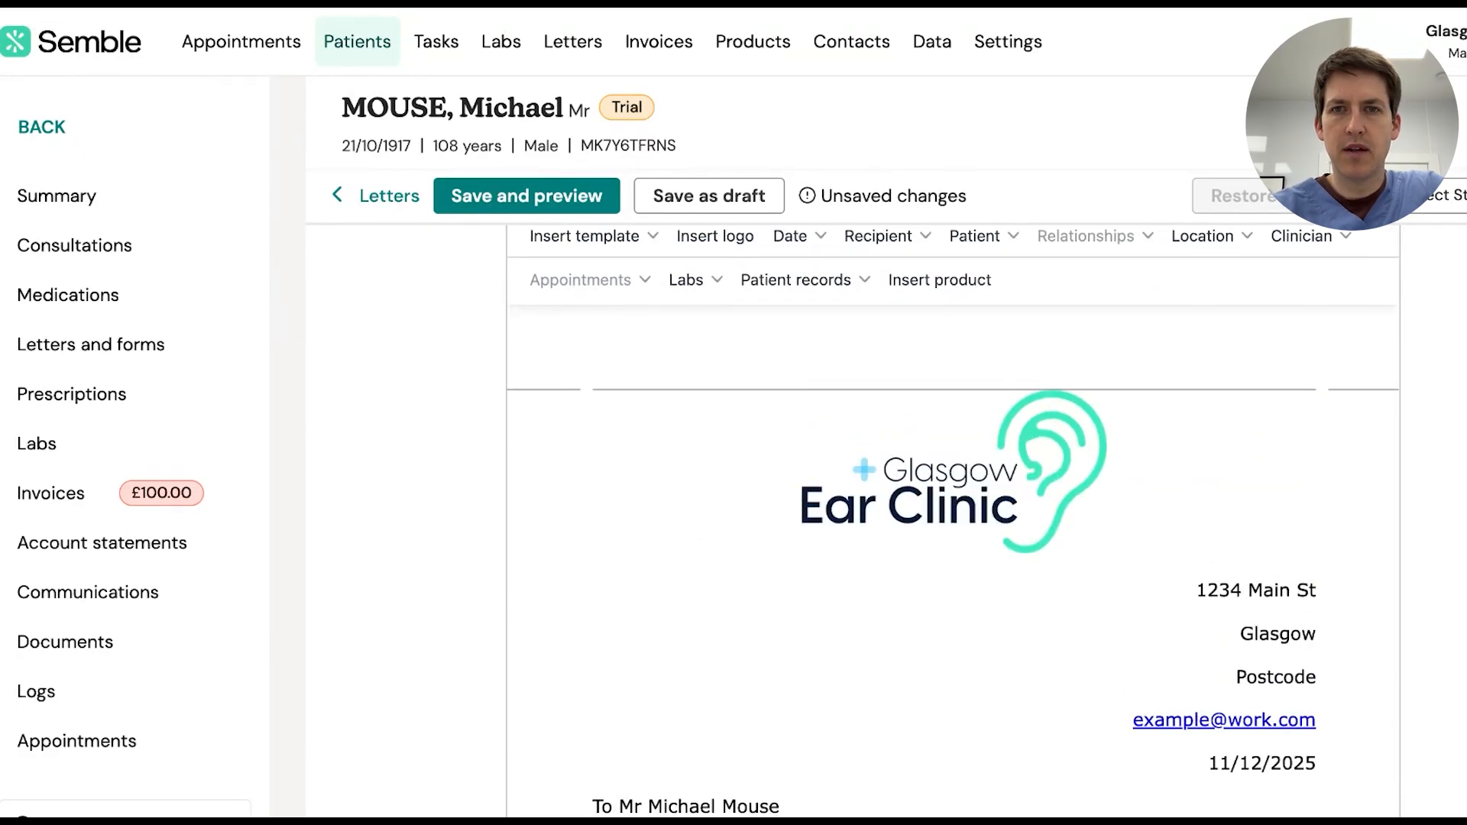
scroll(953, 535, down, 1)
scroll(767, 593, down, 2)
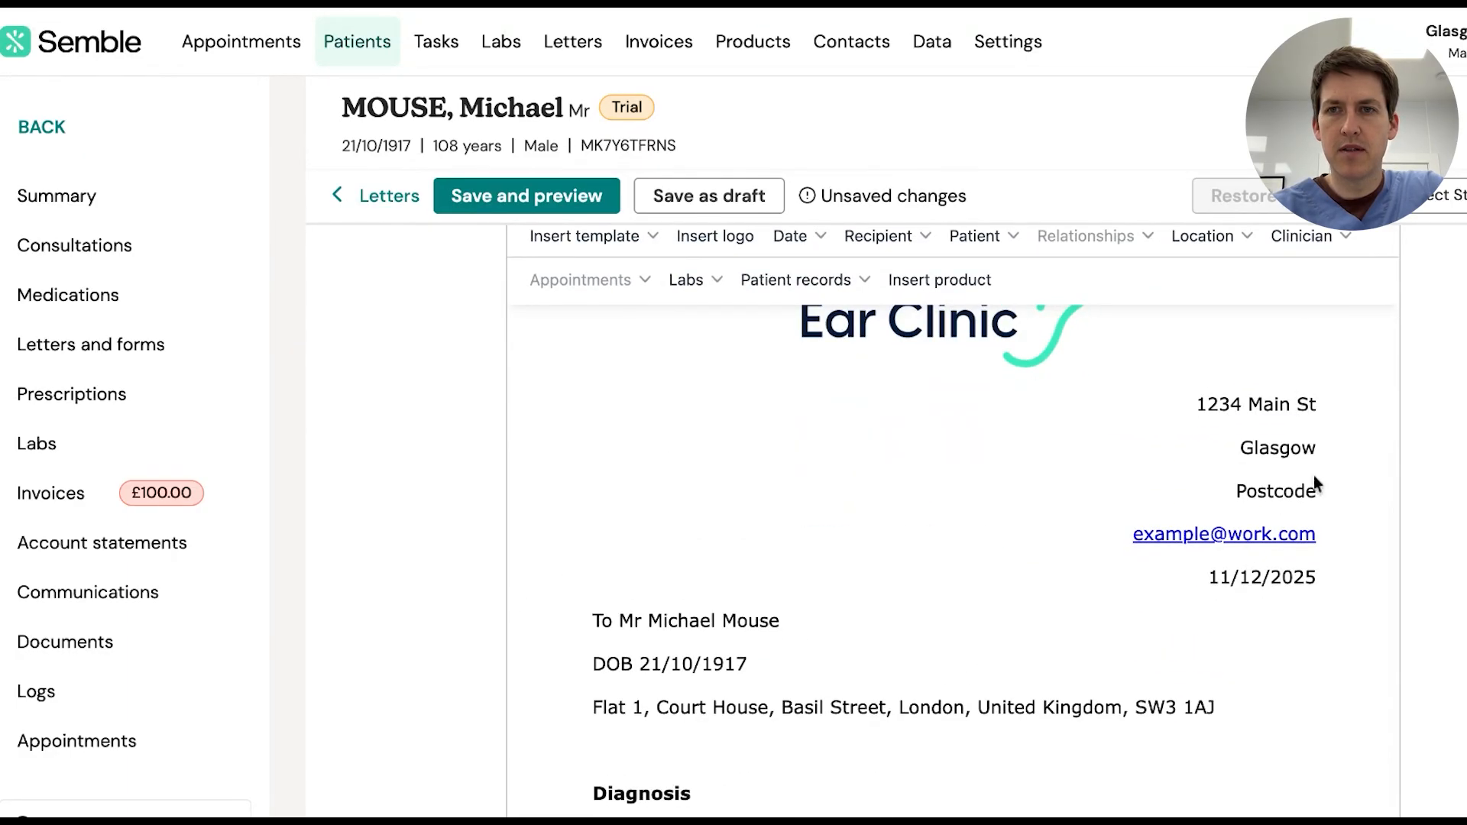
scroll(1155, 637, down, 3)
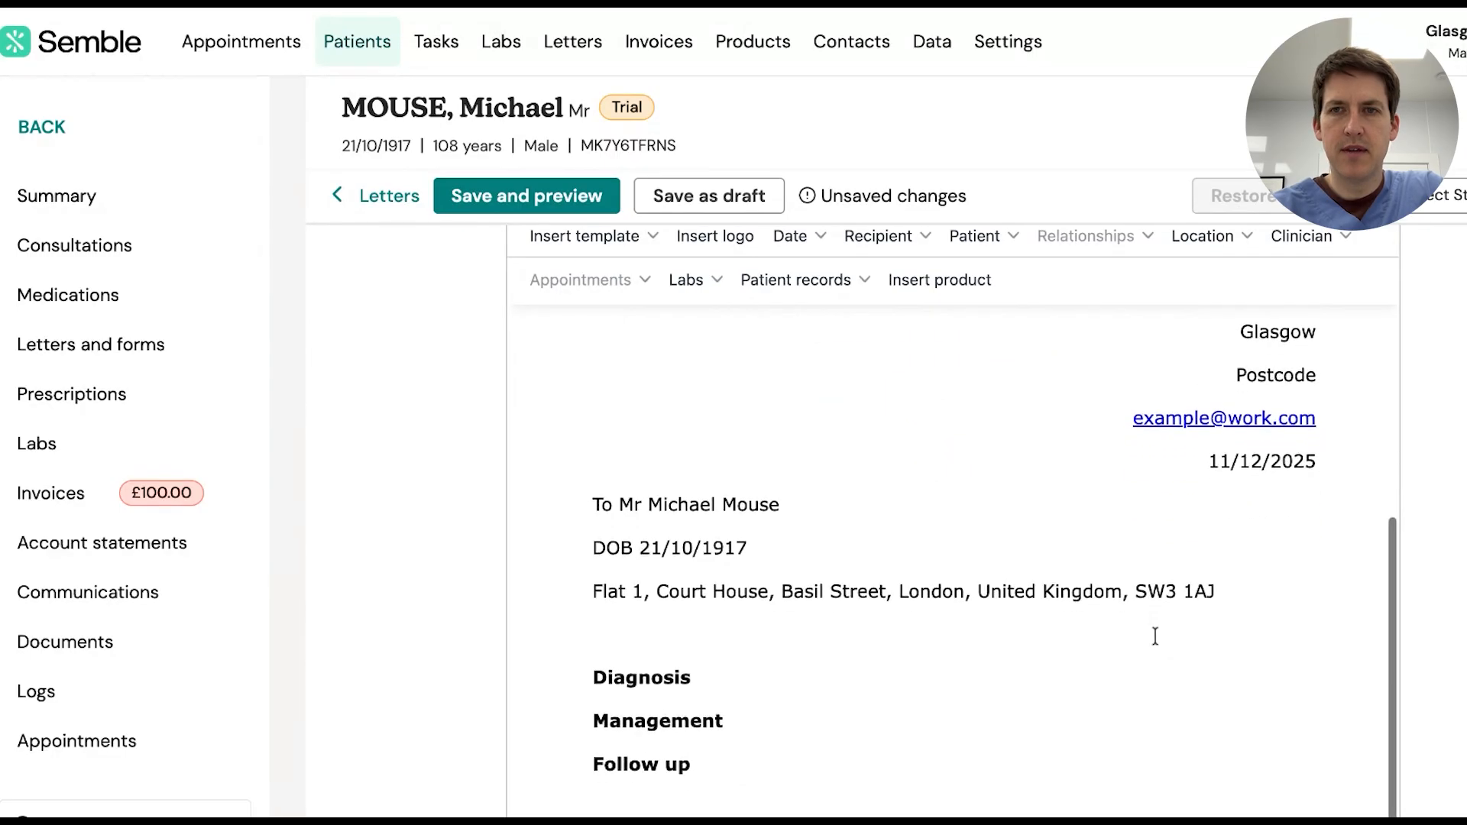
scroll(1058, 511, down, 1)
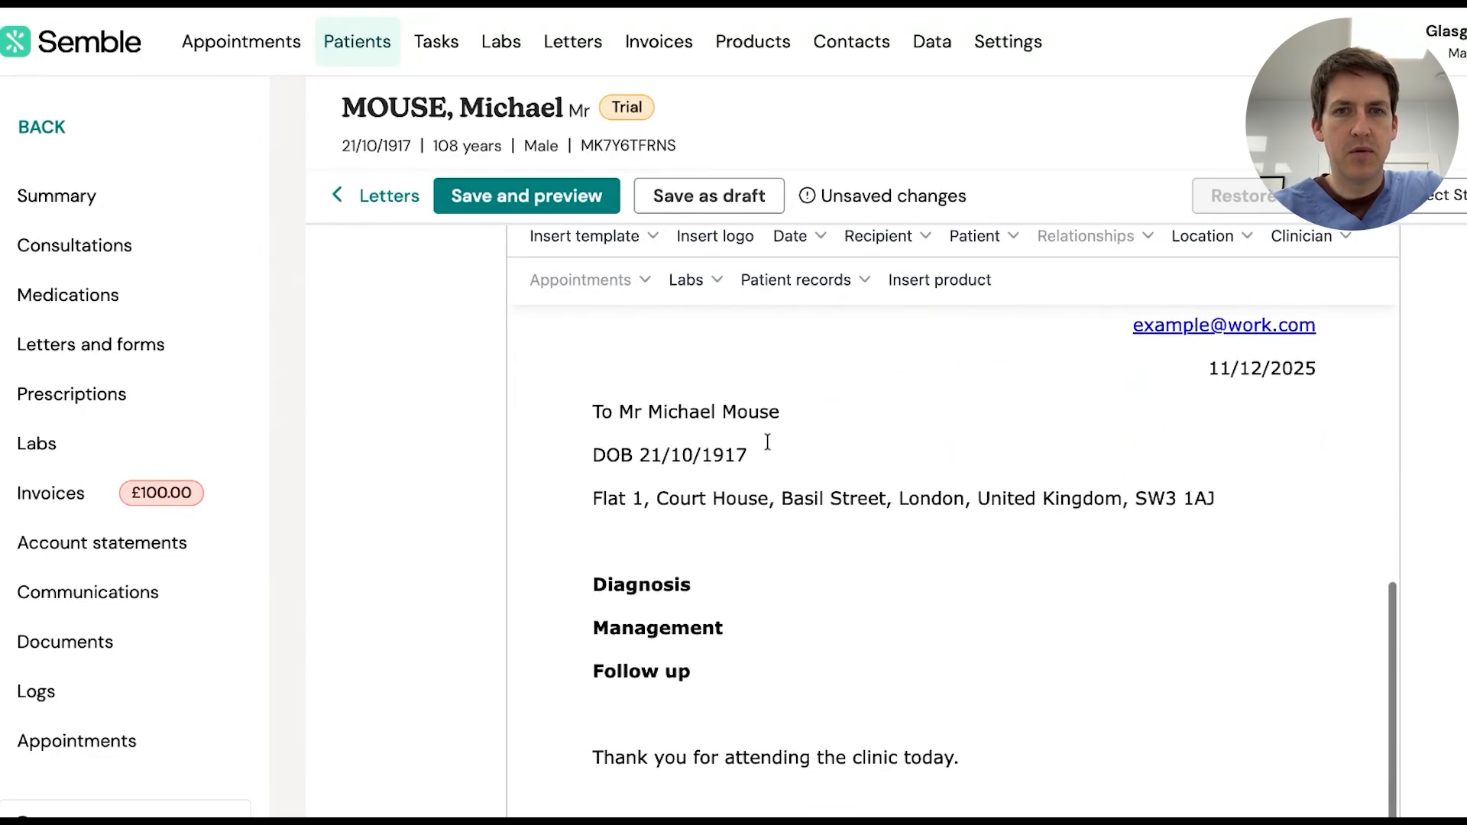
scroll(816, 529, down, 4)
scroll(714, 582, down, 1)
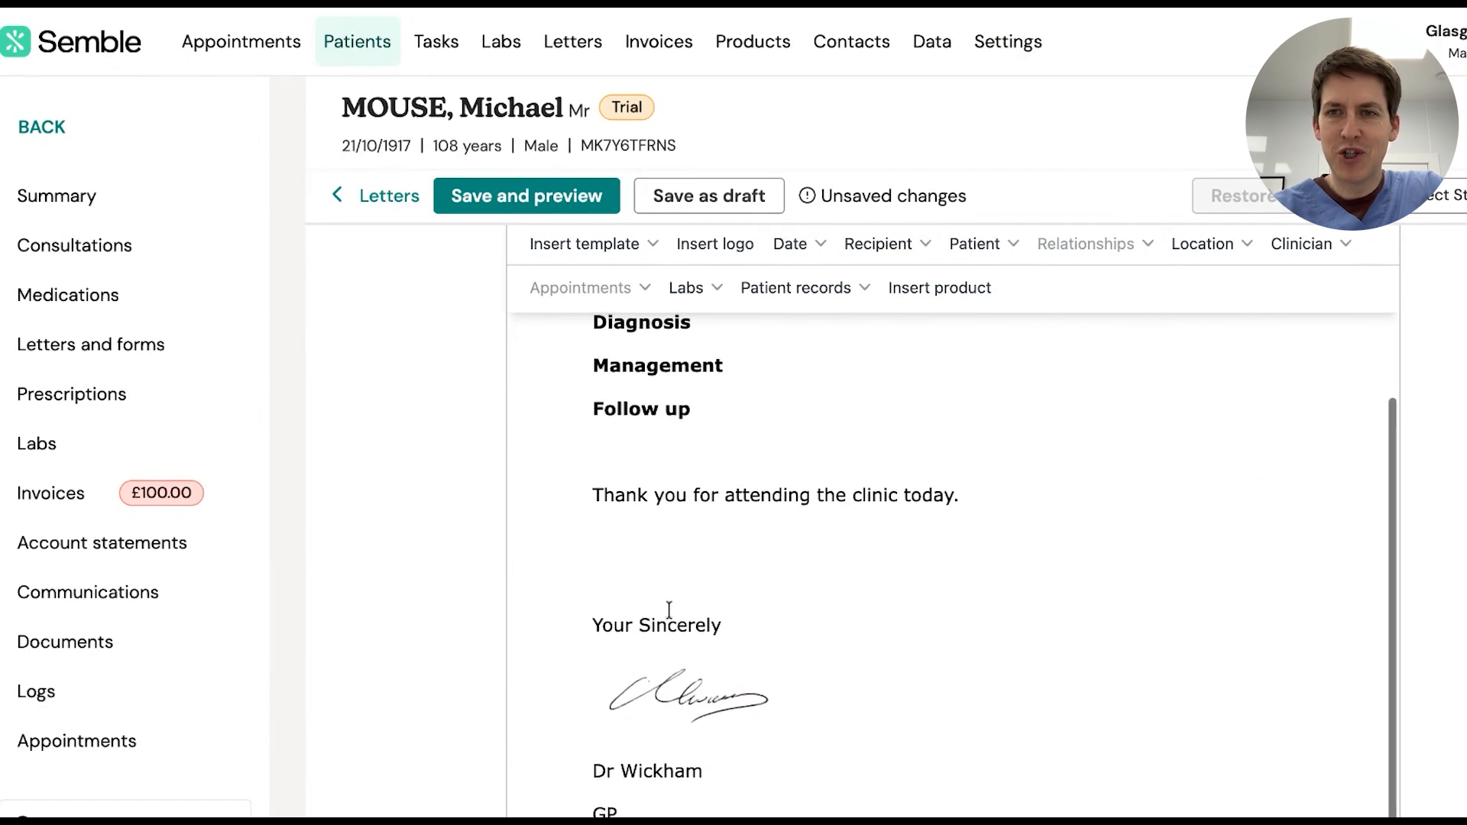
scroll(1430, 560, down, 5)
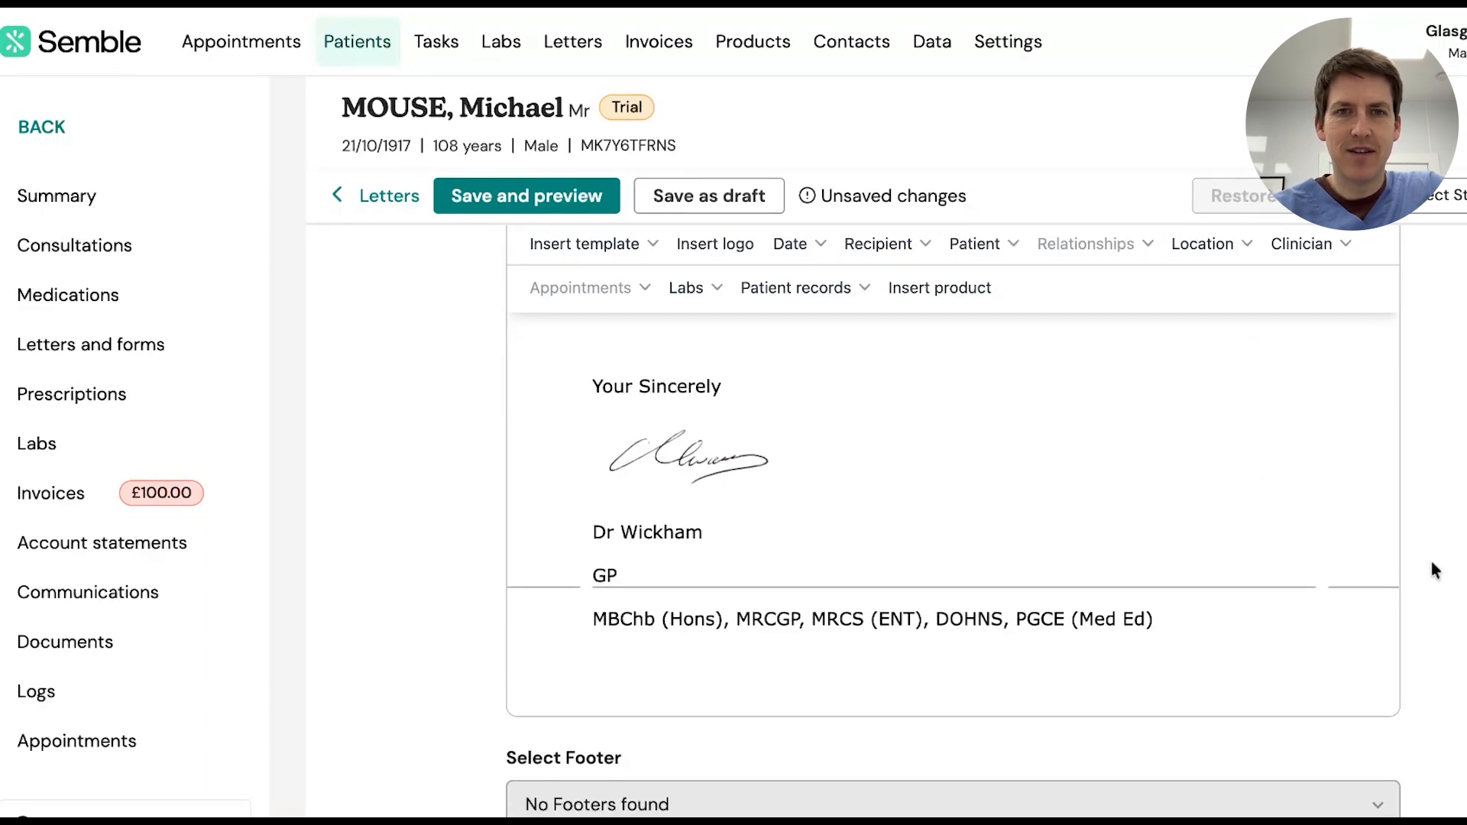
scroll(705, 703, up, 7)
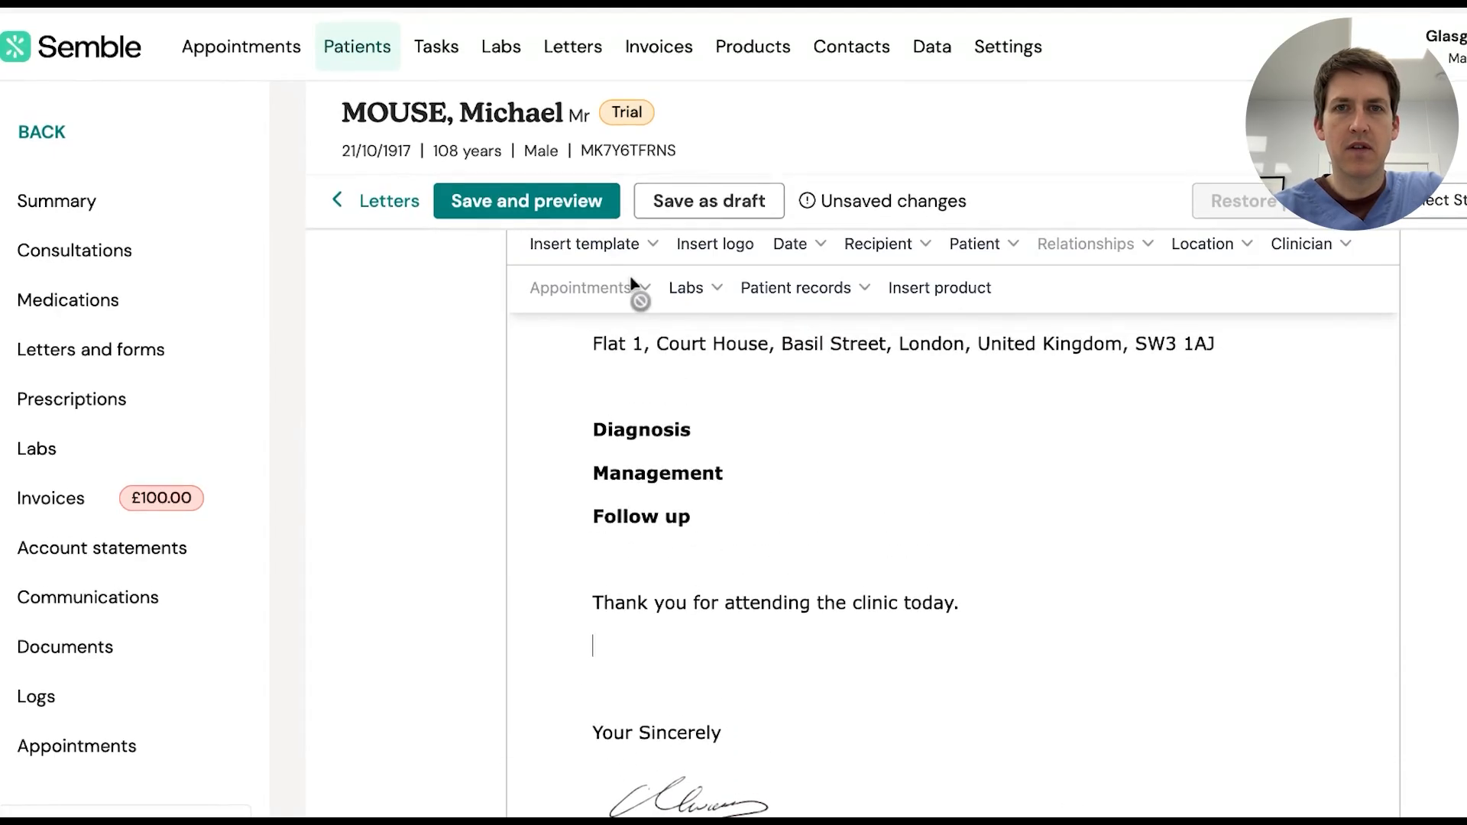
Insert the 13/10/2025 consultation record with medication details into the letter
click(848, 285)
mouse_move(840, 317)
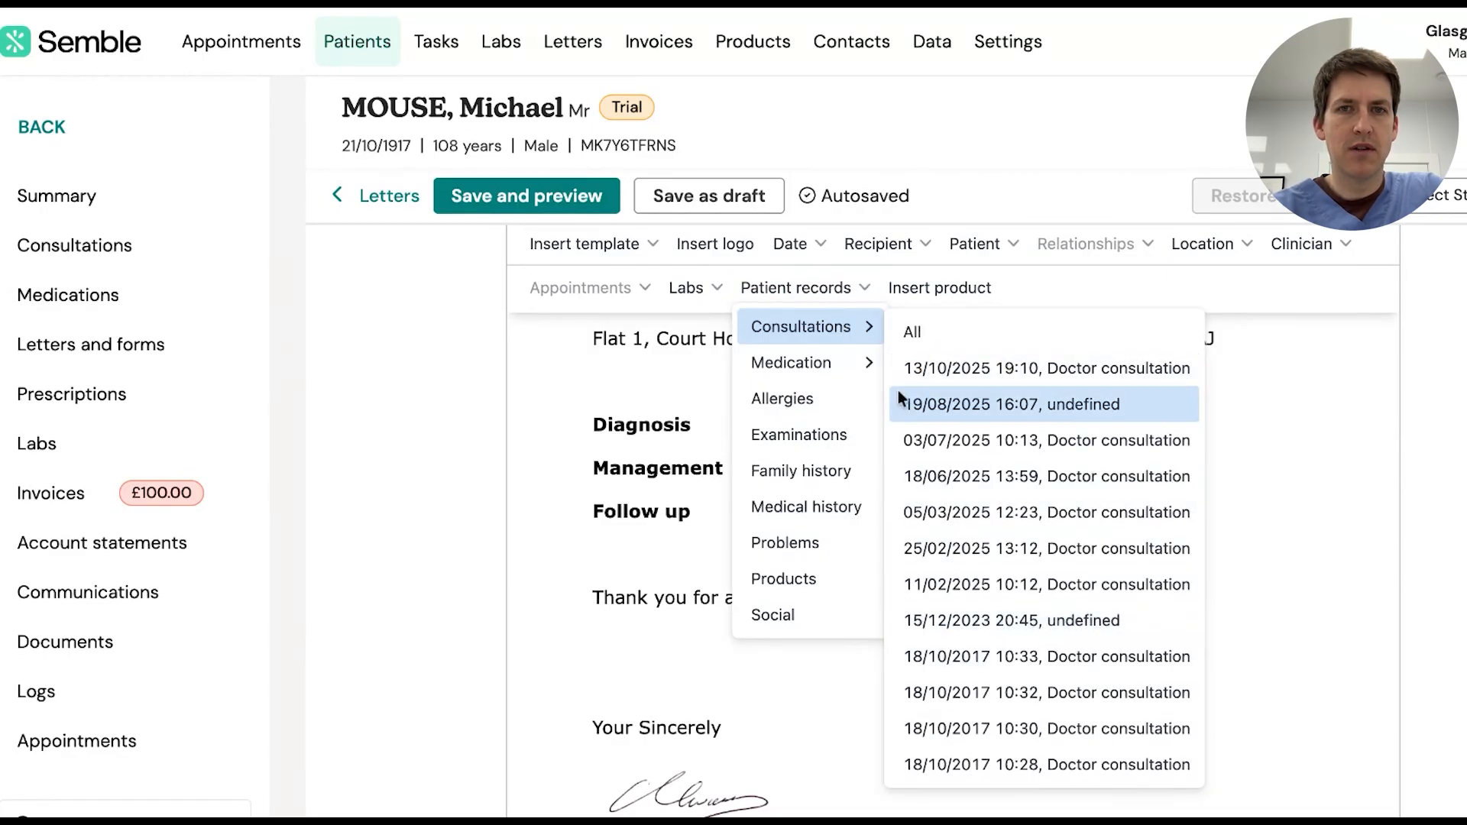
mouse_move(864, 385)
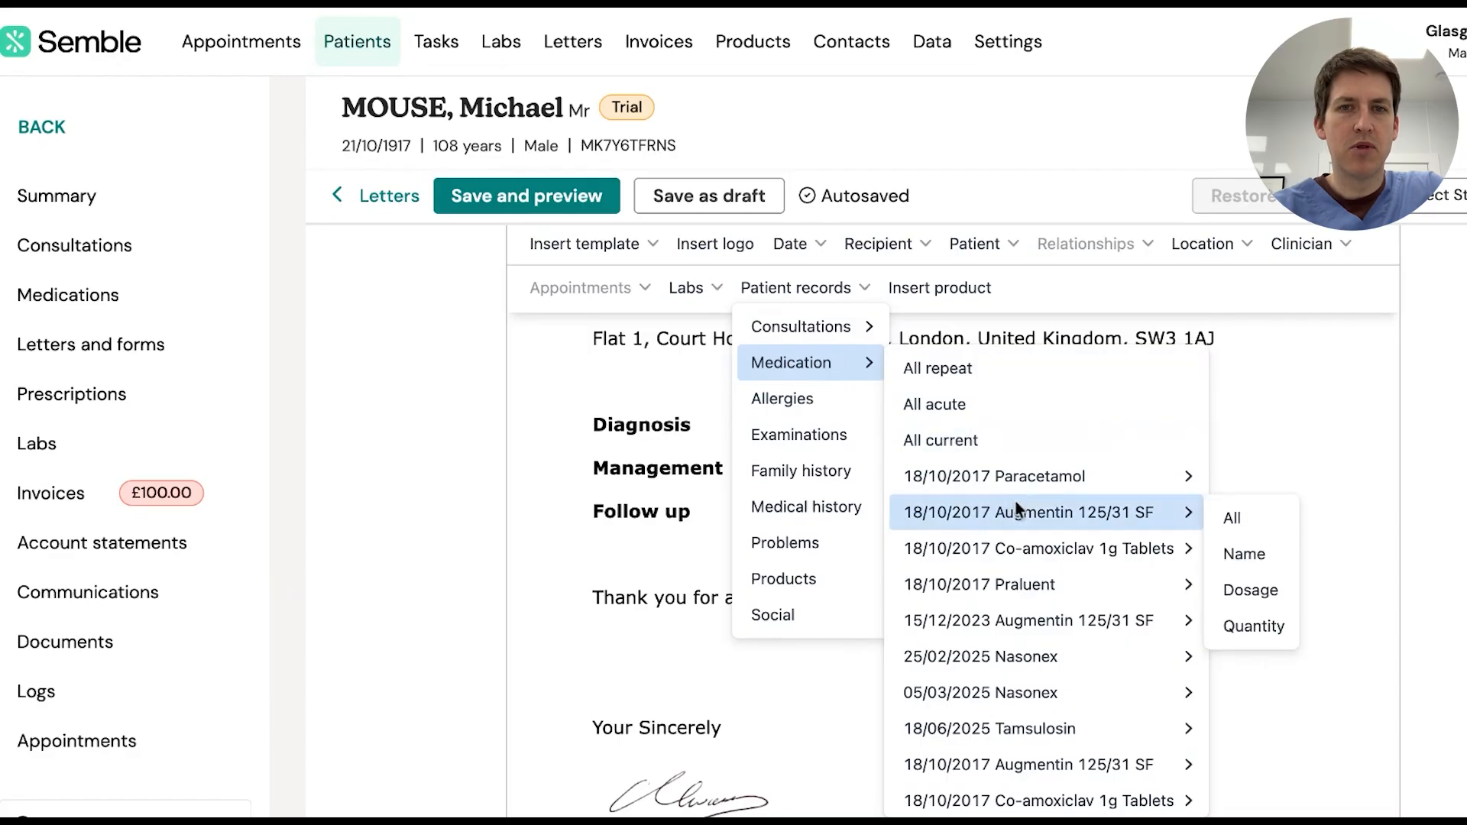
click(1017, 506)
Save the Test clinic letter as a draft
scroll(639, 501, up, 2)
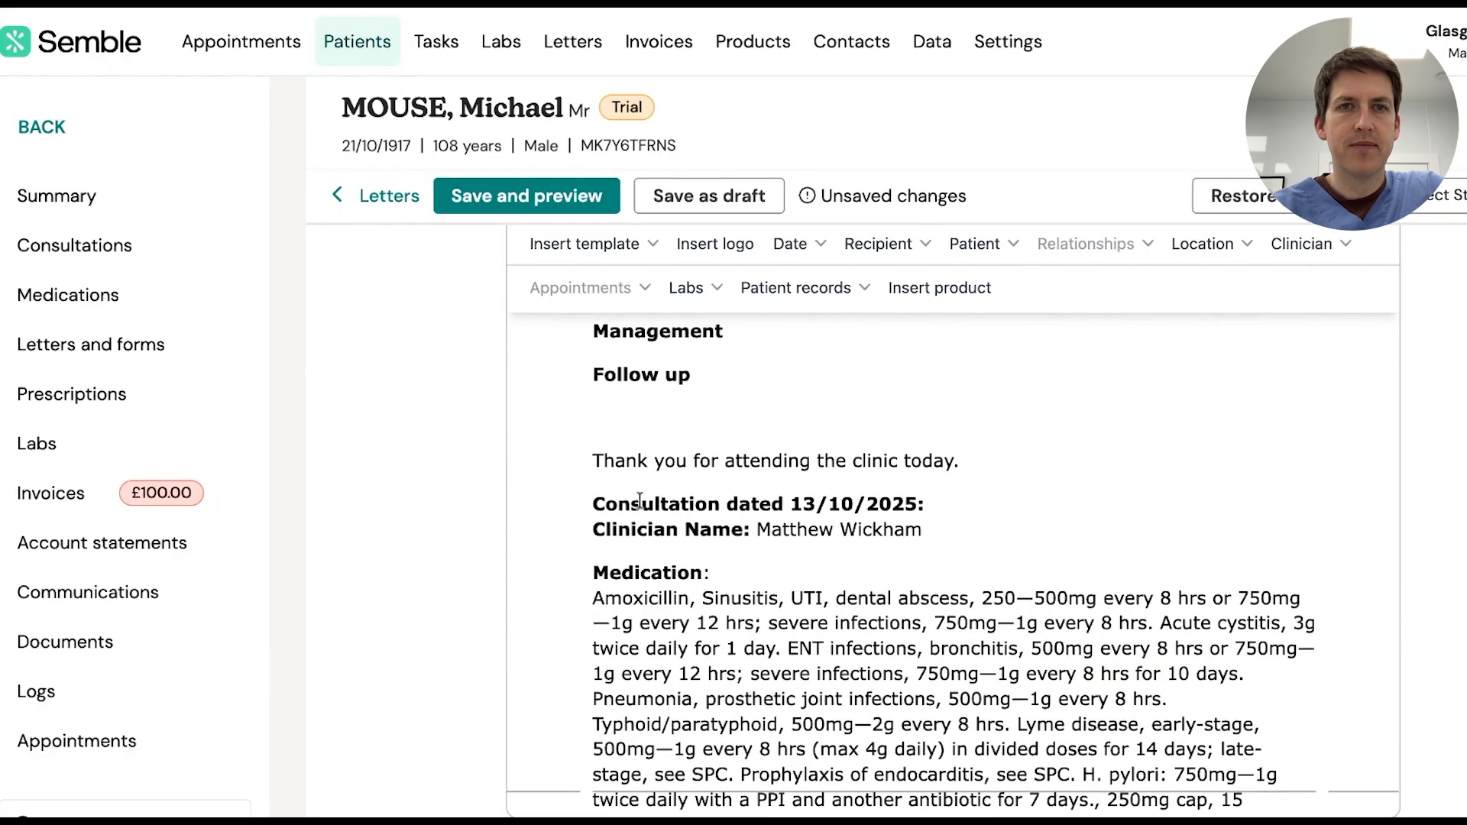
scroll(640, 500, up, 3)
click(682, 201)
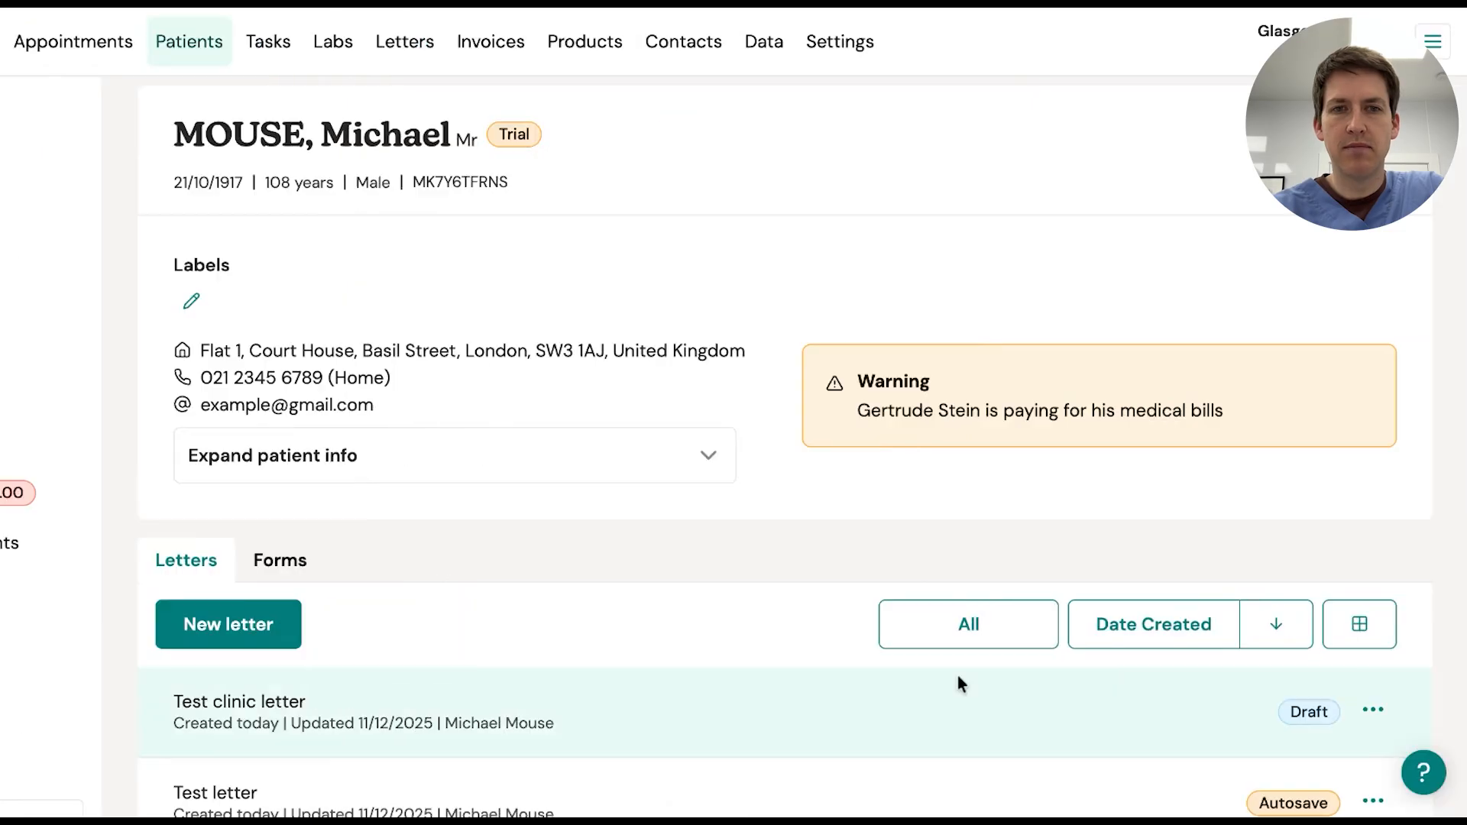
Show the actions list for the Test clinic letter draft row
click(1373, 710)
scroll(1254, 722, down, 2)
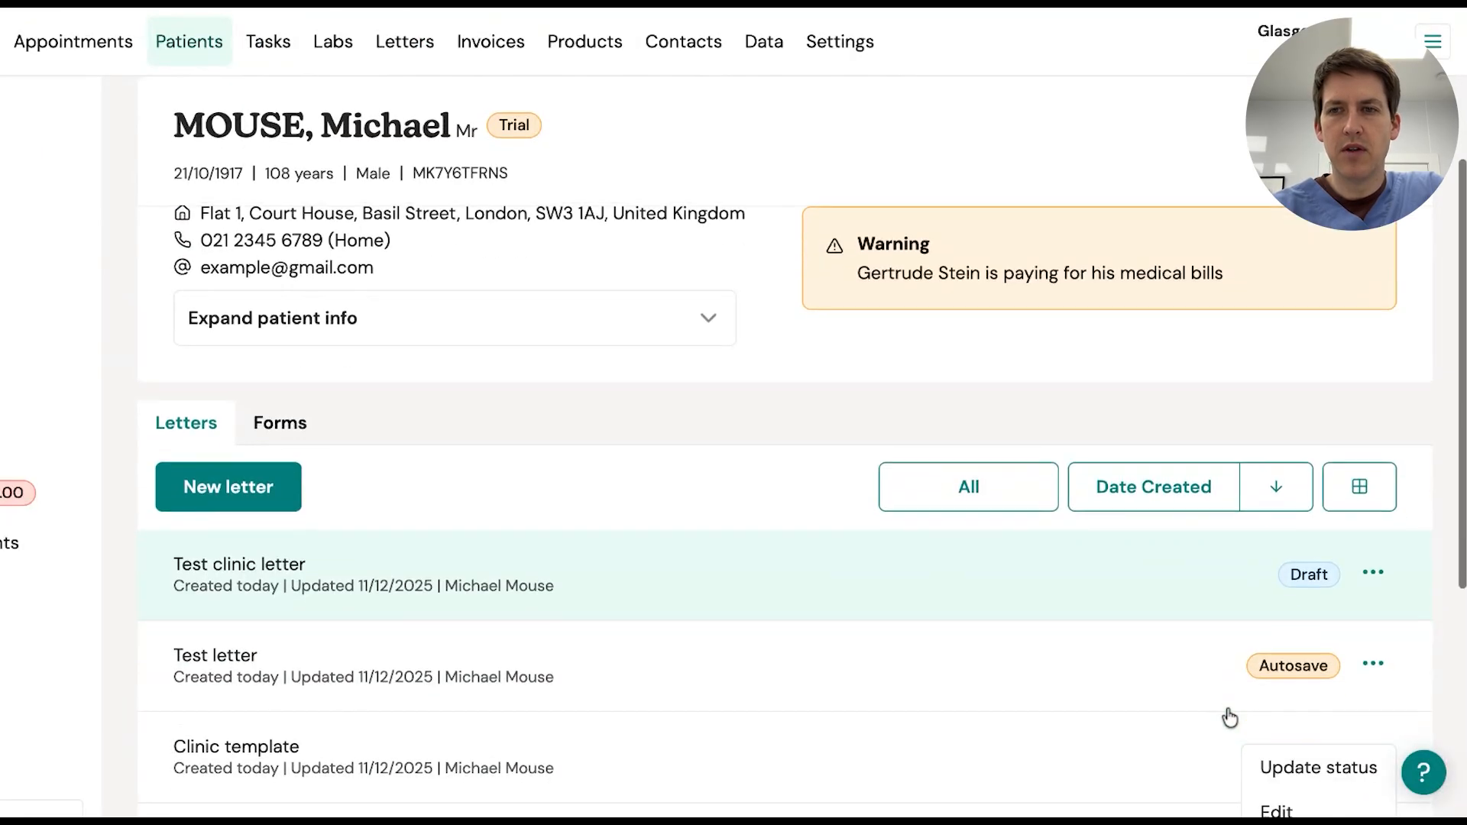
scroll(1215, 589, down, 2)
click(1368, 421)
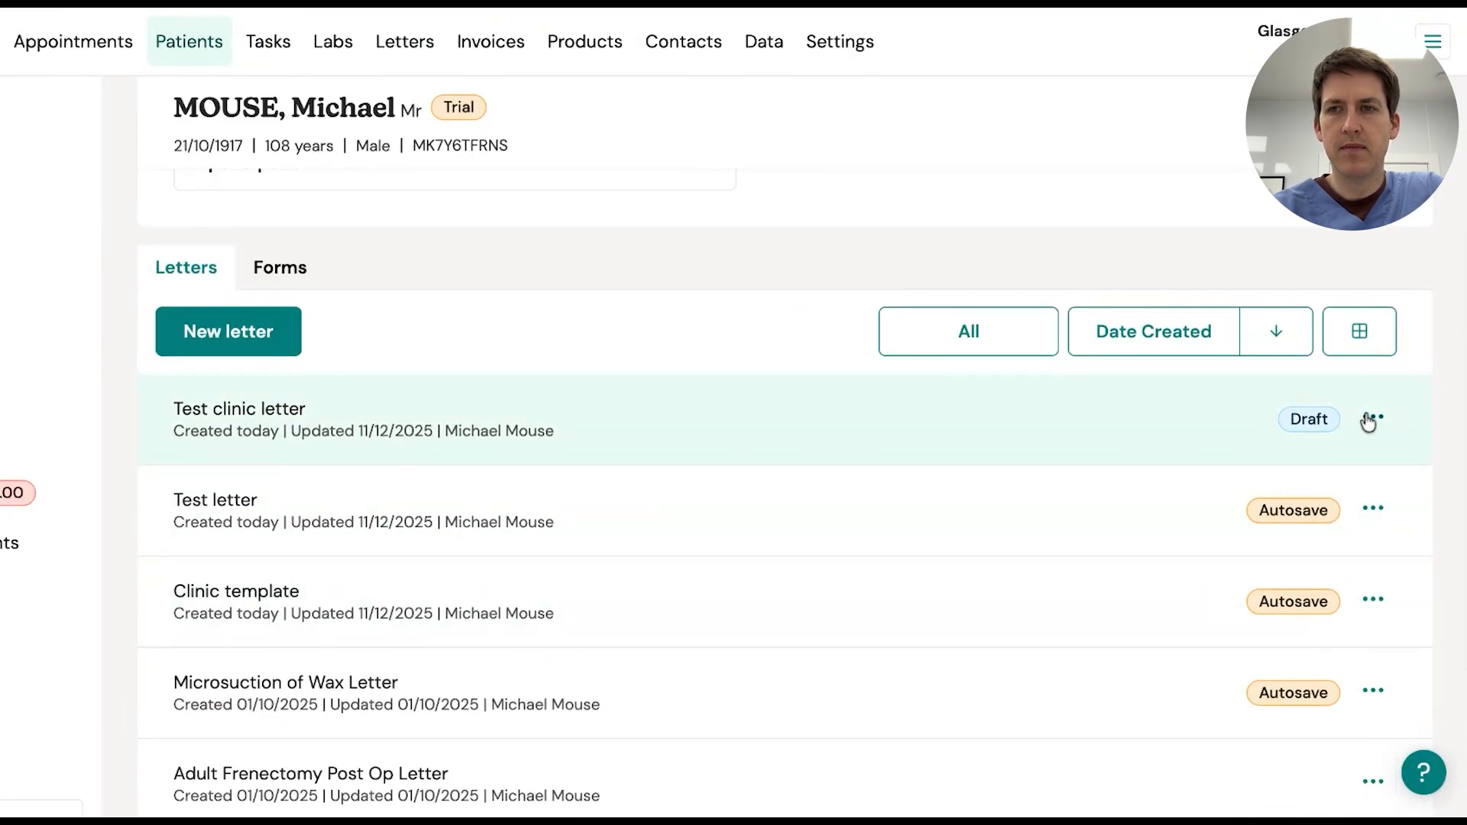
click(1372, 422)
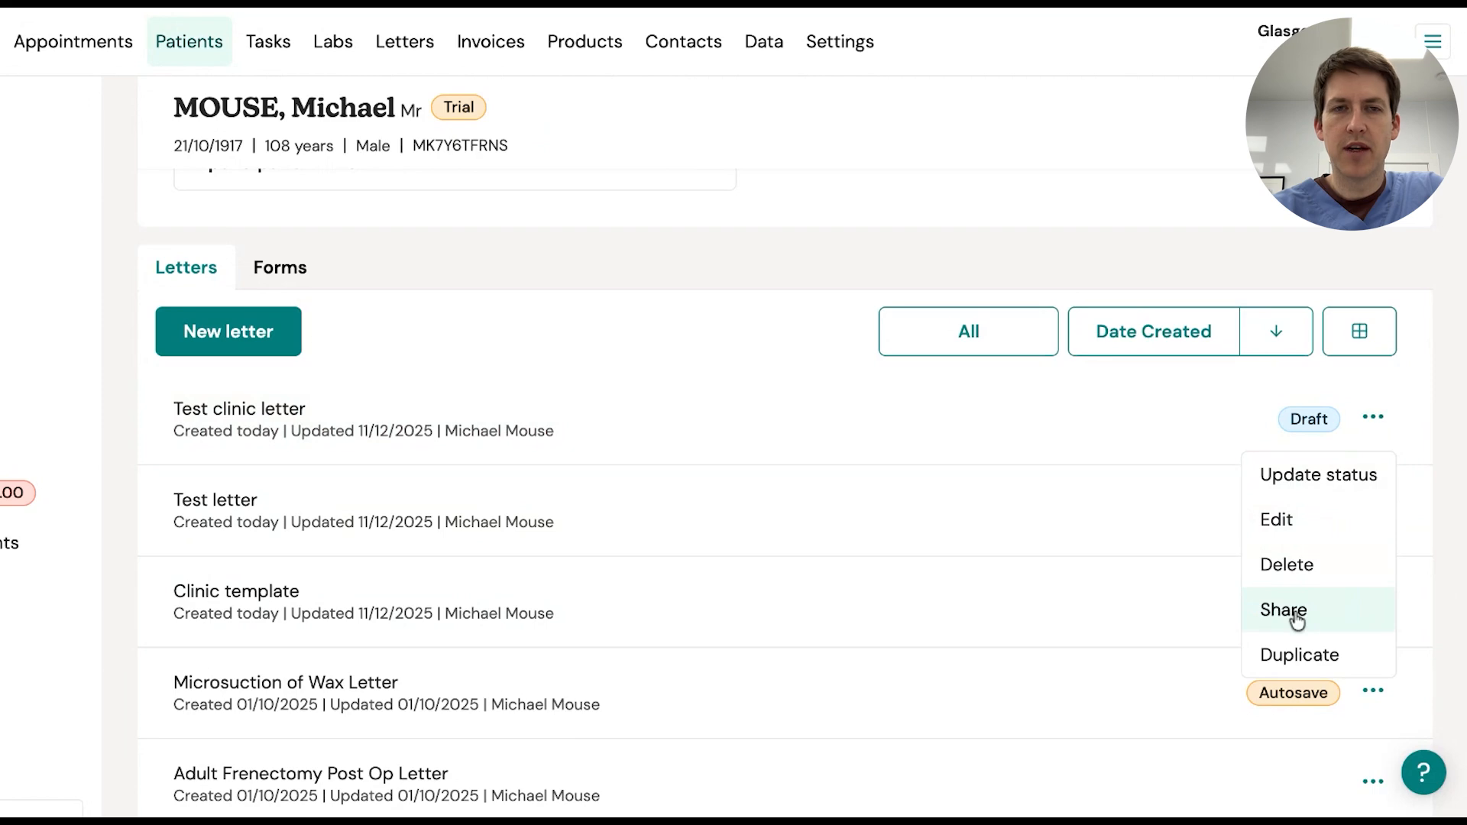